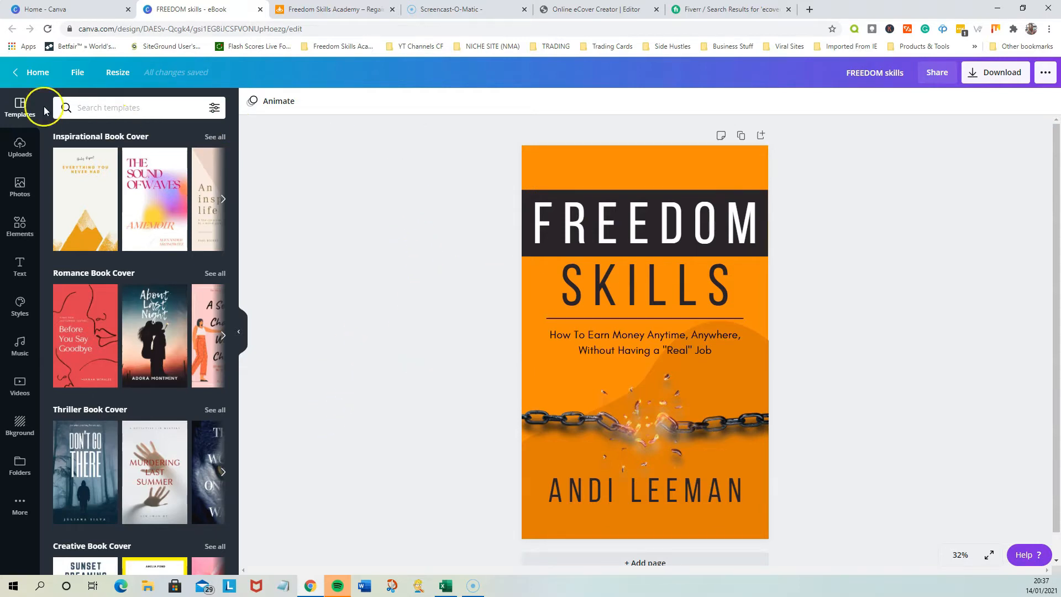
Go back to the home page and look up the Book Cover type among the new-design options
click(35, 72)
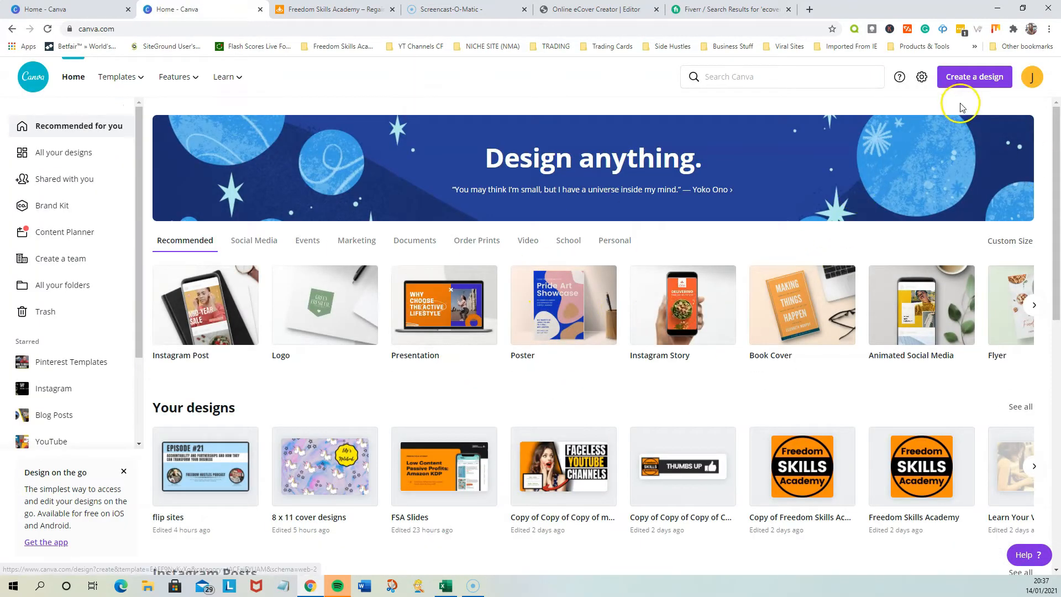
click(961, 84)
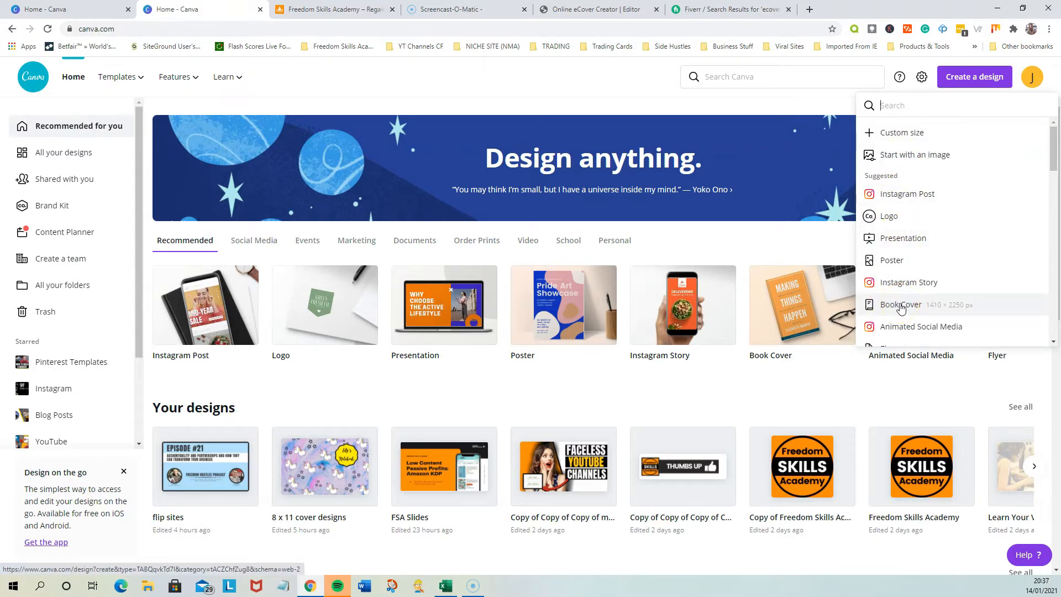
click(902, 314)
Reopen the FREEDOM skills eBook design from the recent designs and close the leftover home page tab
click(1033, 467)
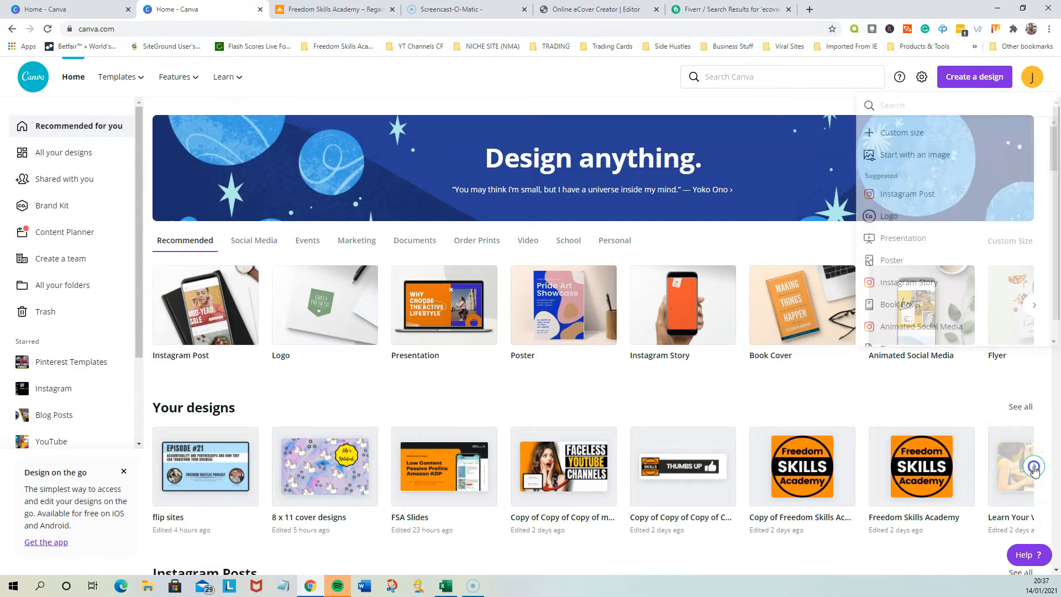
click(806, 481)
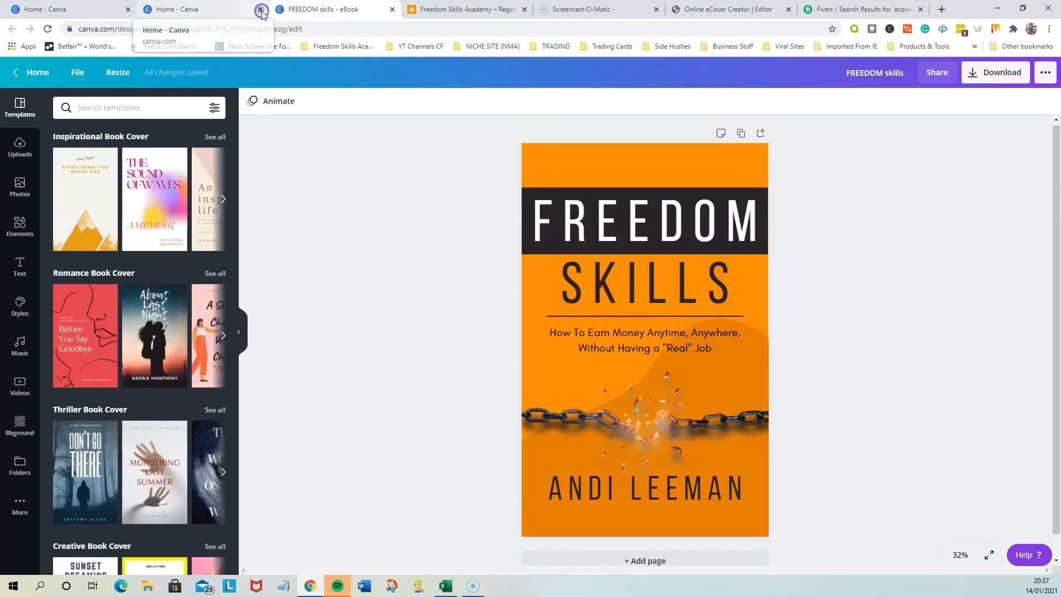
click(261, 8)
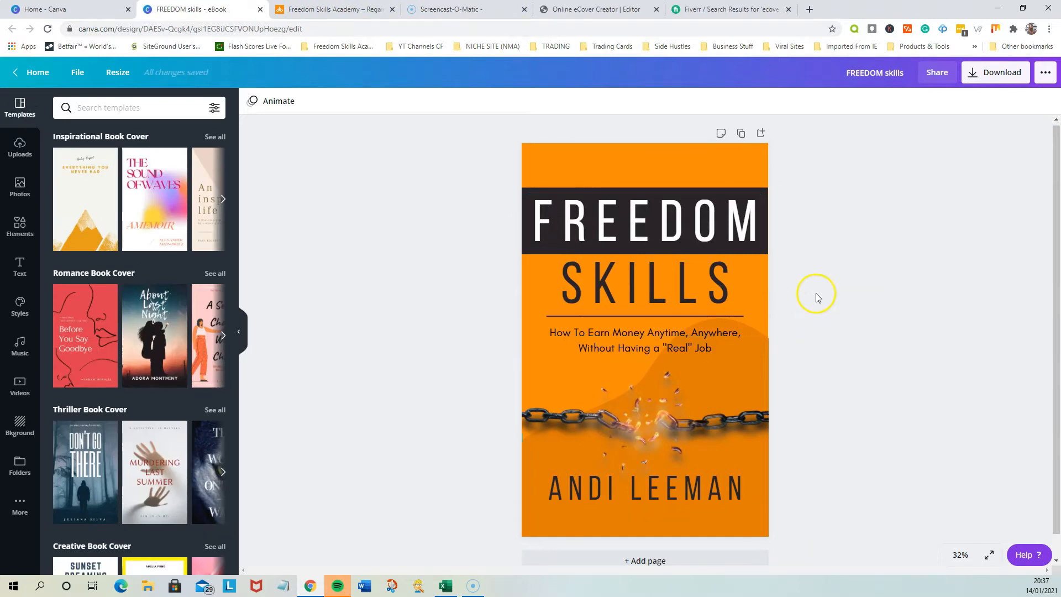
Duplicate the cover page and delete all text, graphics and the locked wave shape from the copy, keeping only its orange background
click(740, 134)
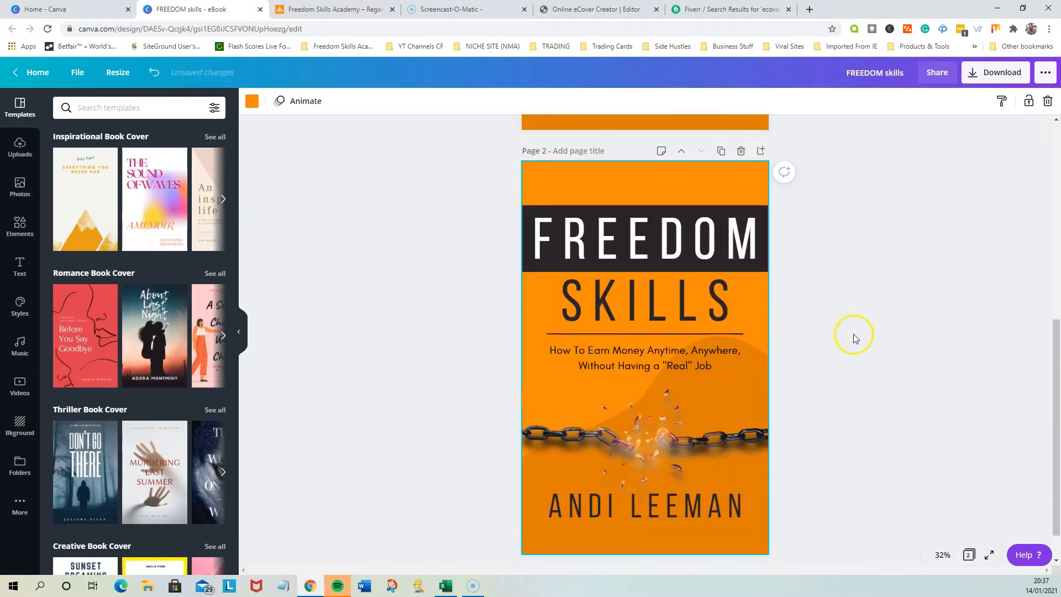
drag(846, 205, 453, 539)
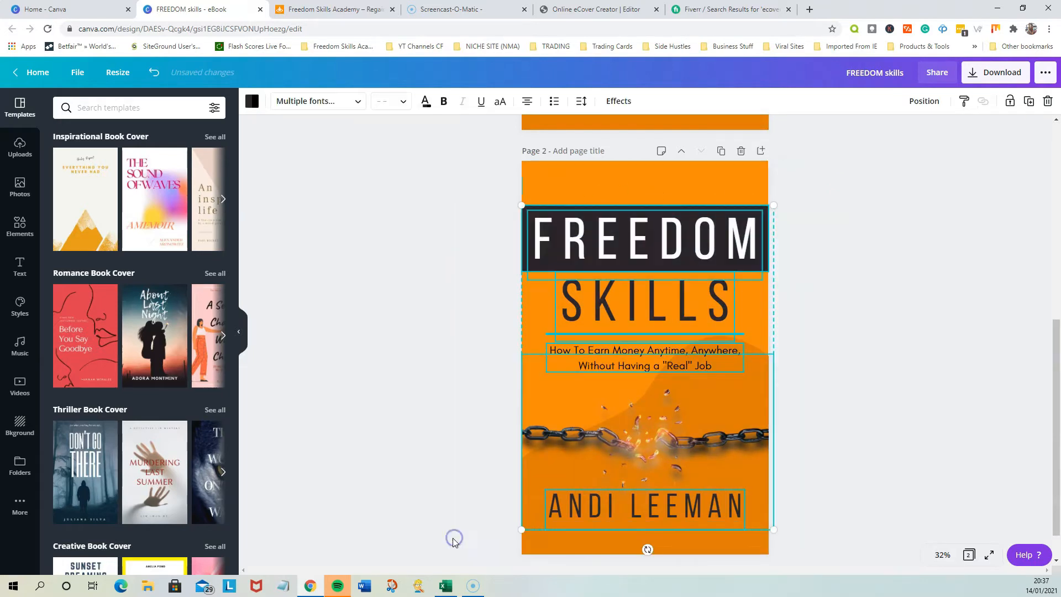
key(Delete)
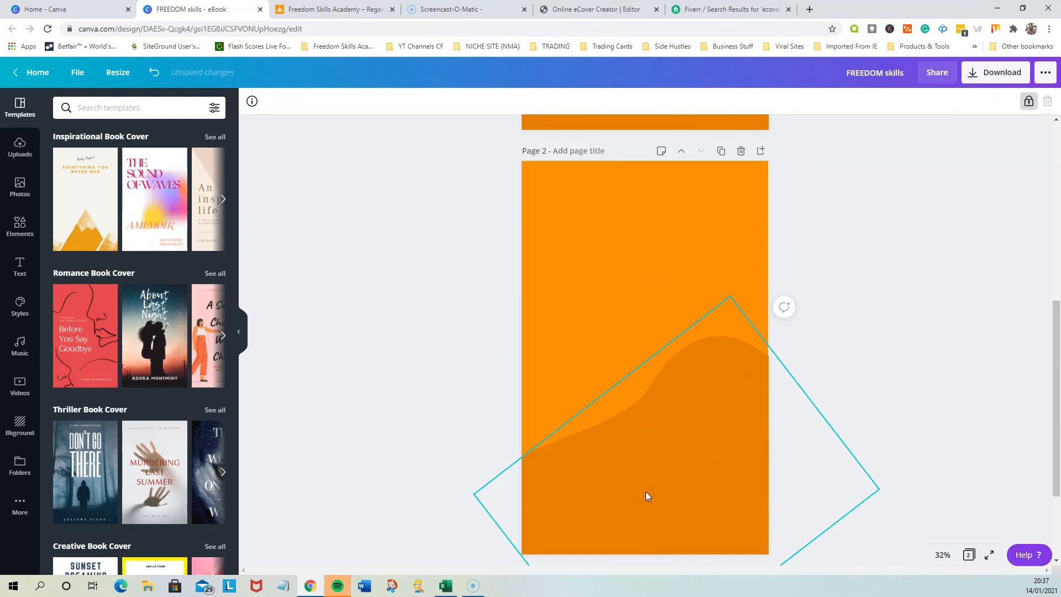
click(1030, 105)
key(Delete)
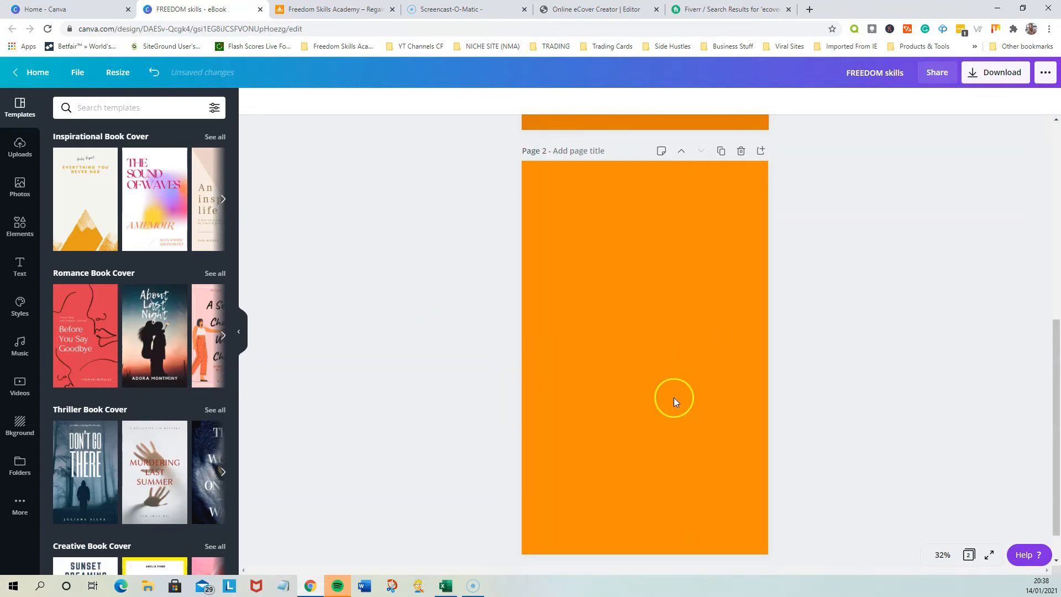
Check the background colour options for page 2 and compare the blank page with the original cover
click(648, 374)
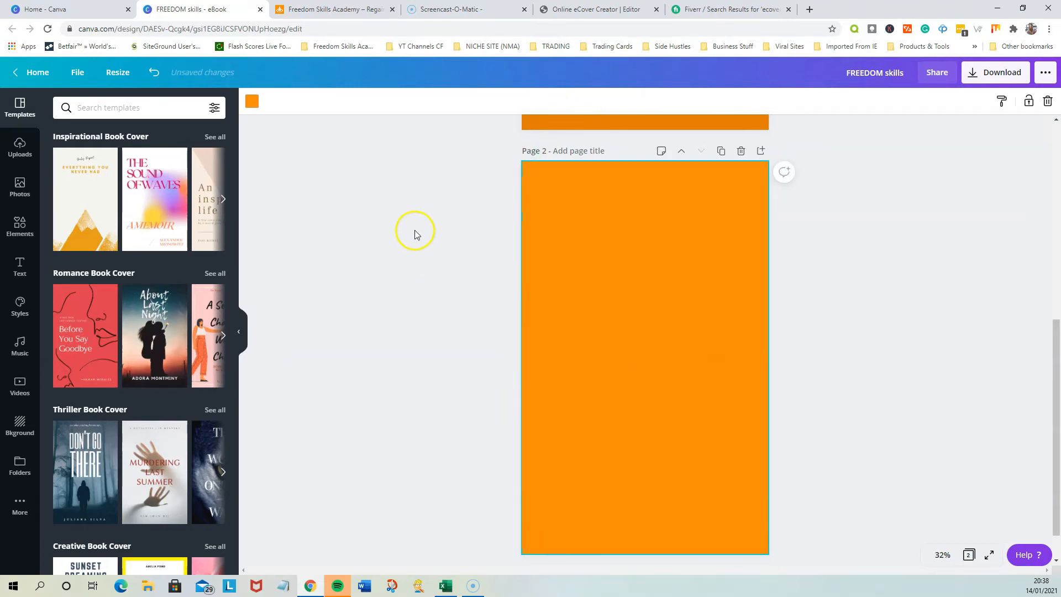
click(253, 105)
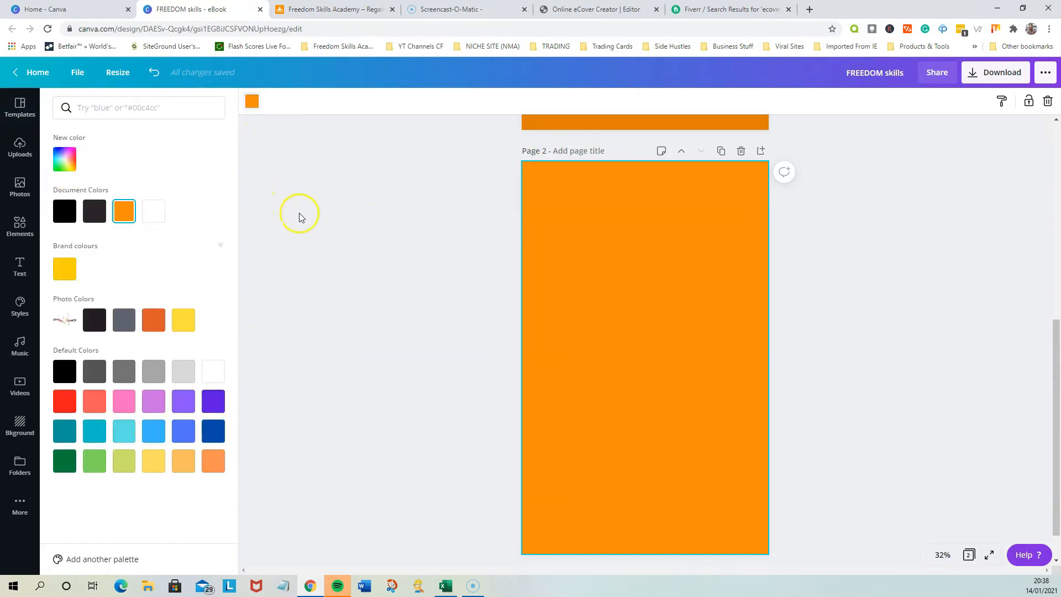
click(849, 342)
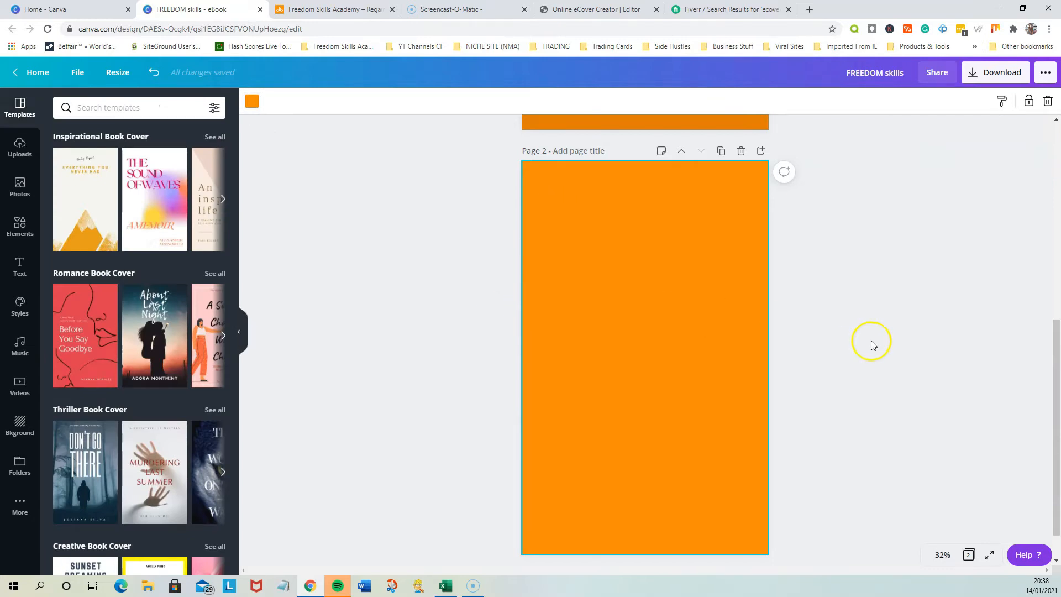
scroll(857, 359, up, 3)
scroll(857, 359, down, 2)
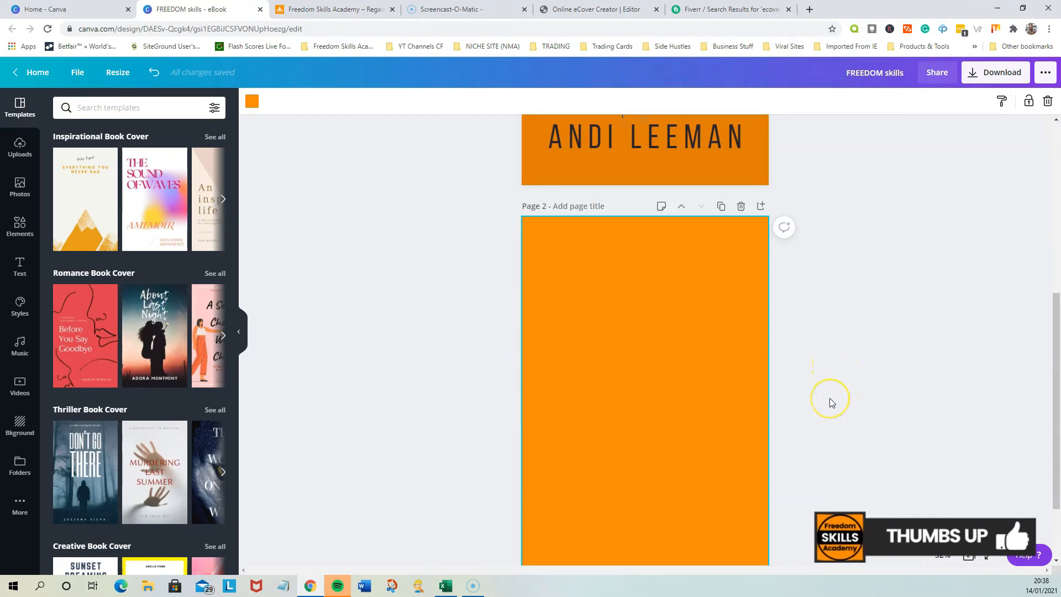
scroll(830, 398, up, 5)
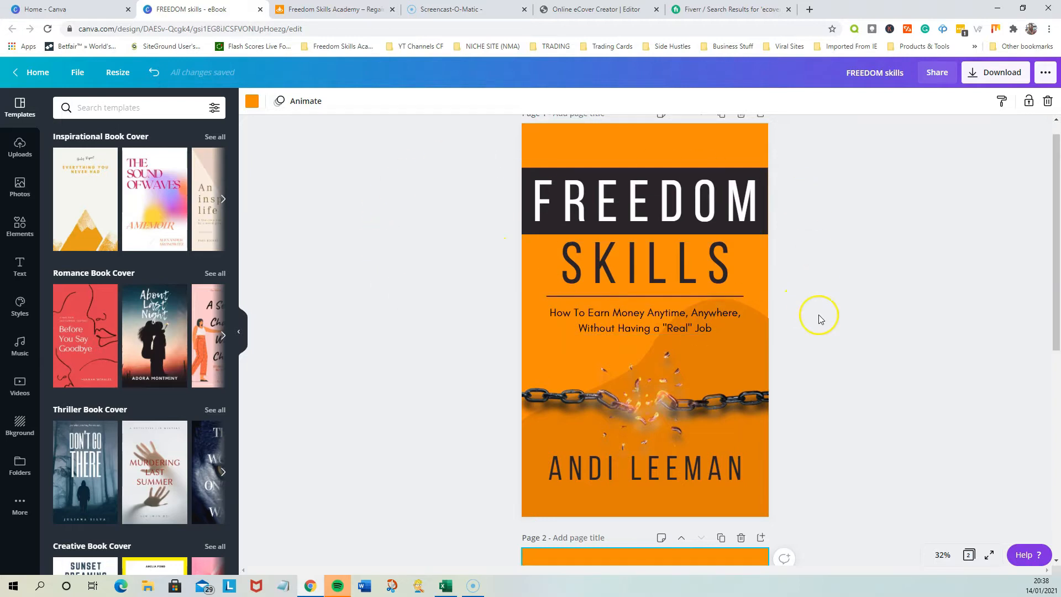
scroll(852, 323, down, 5)
click(446, 388)
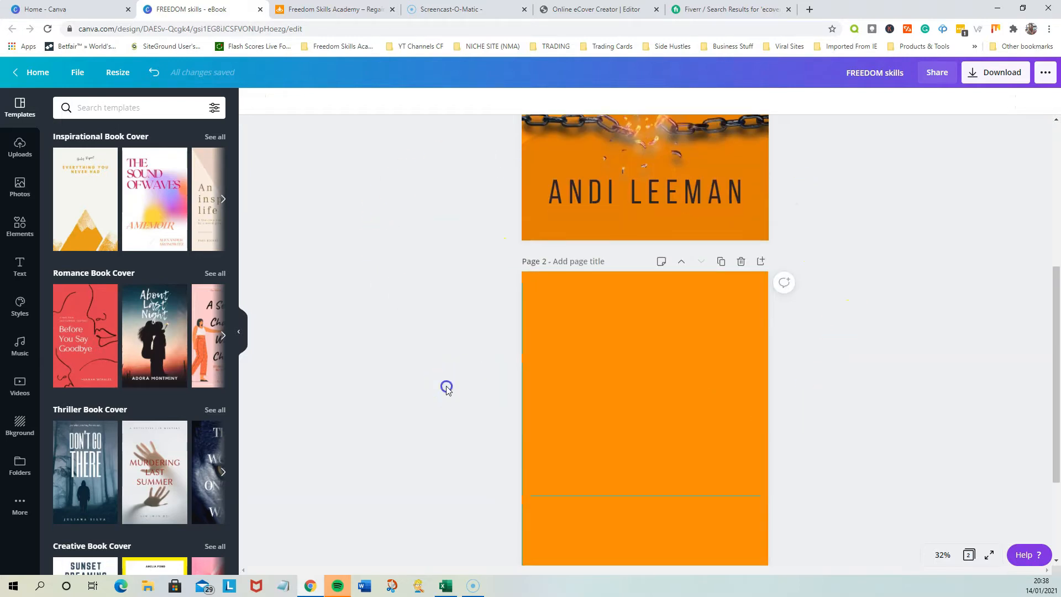
Add a square shape to page 2 and resize it into a full-width horizontal band across the upper part of the page
click(20, 226)
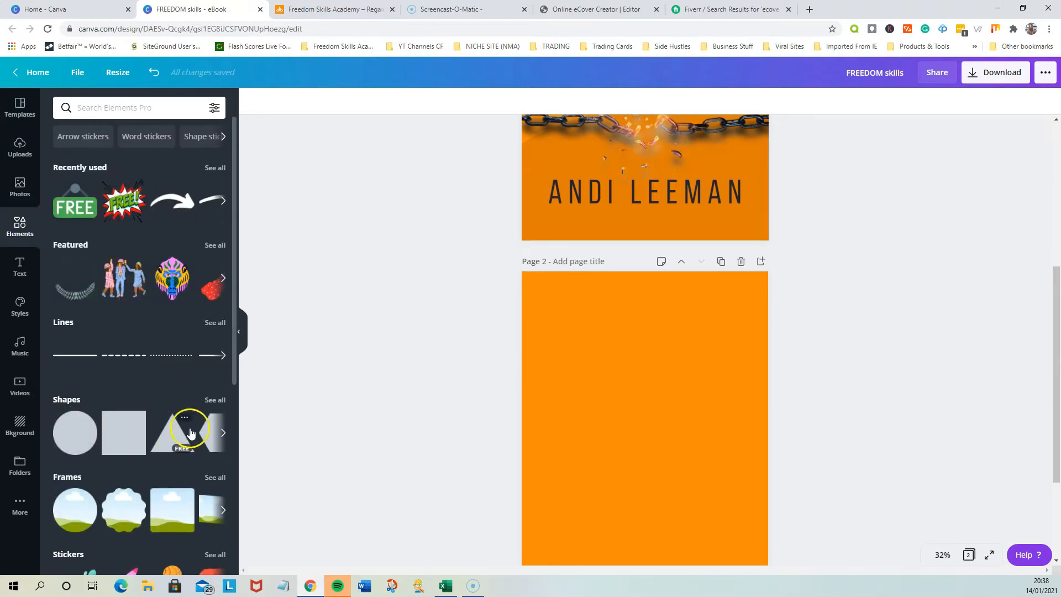
click(116, 431)
drag(656, 469, 768, 381)
drag(647, 450, 644, 389)
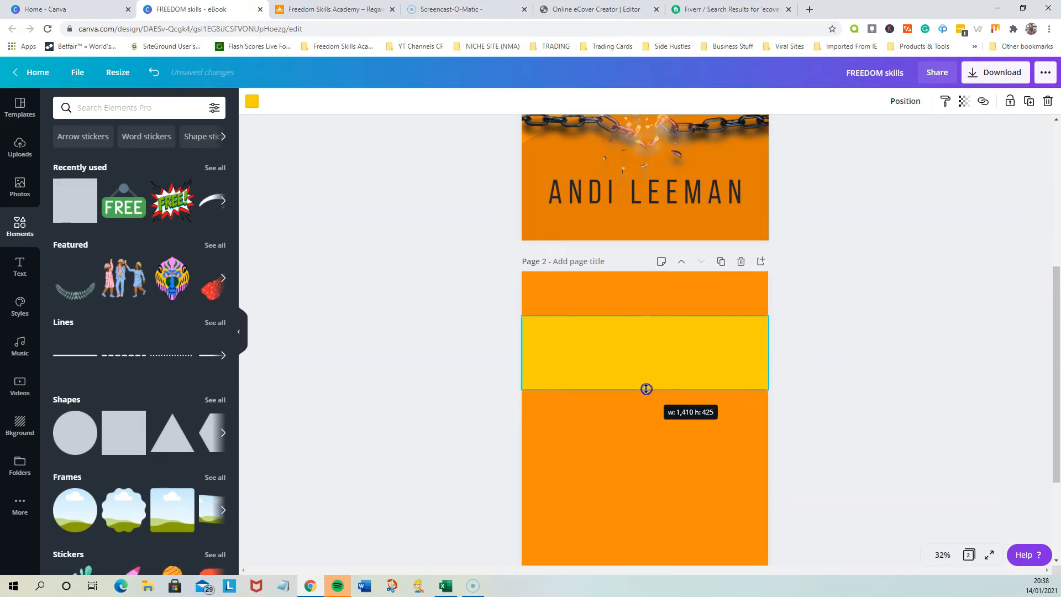
Recolour the horizontal band on page 2 black using the document colours
click(252, 101)
click(64, 211)
click(312, 278)
click(859, 346)
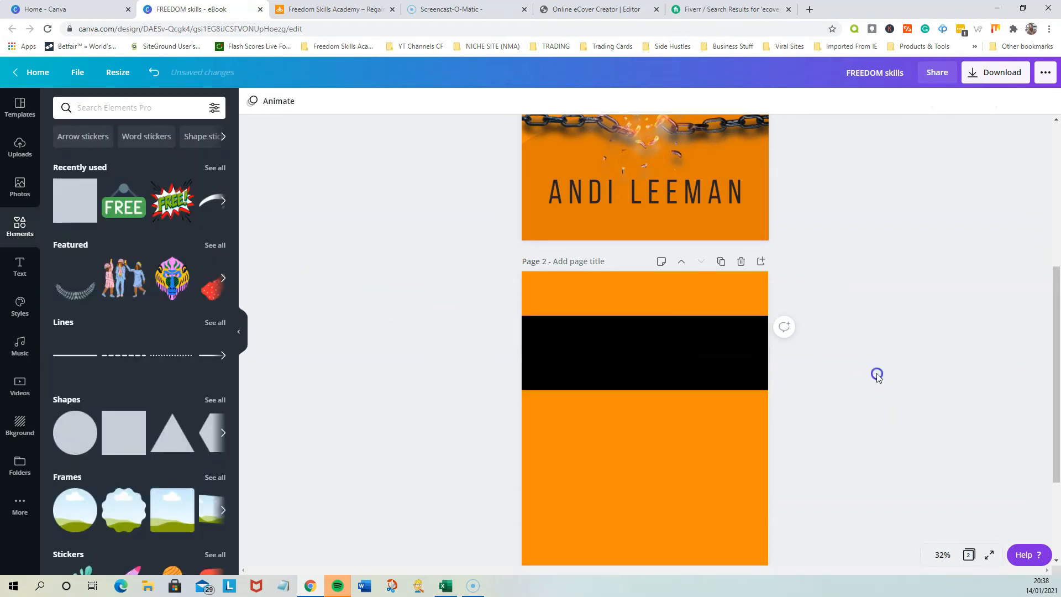
Check the original cover's title and add a heading reading "FREEDOM" to page 2
scroll(860, 346, up, 5)
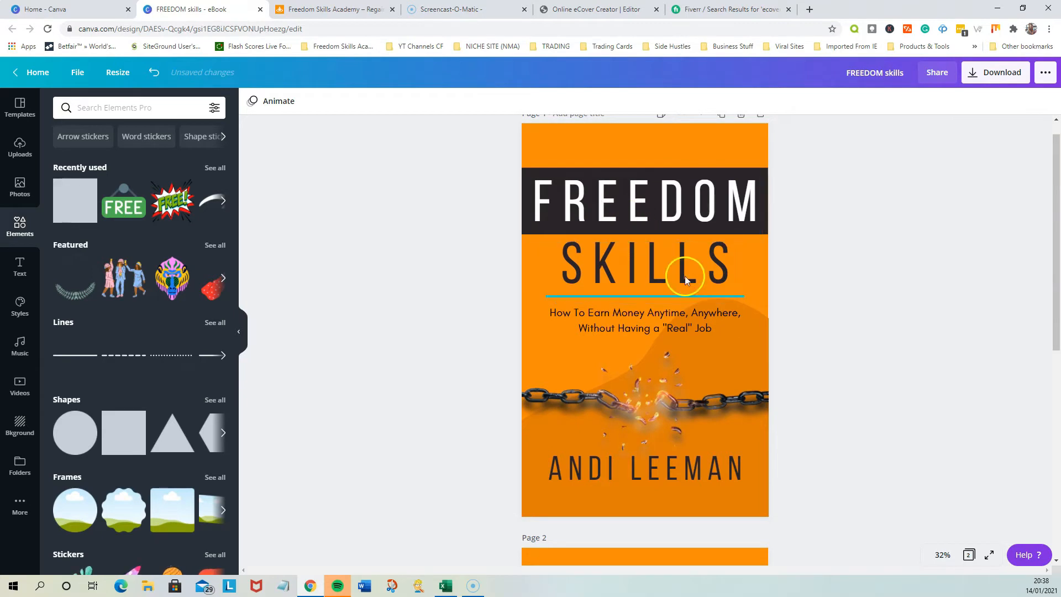
scroll(905, 372, down, 5)
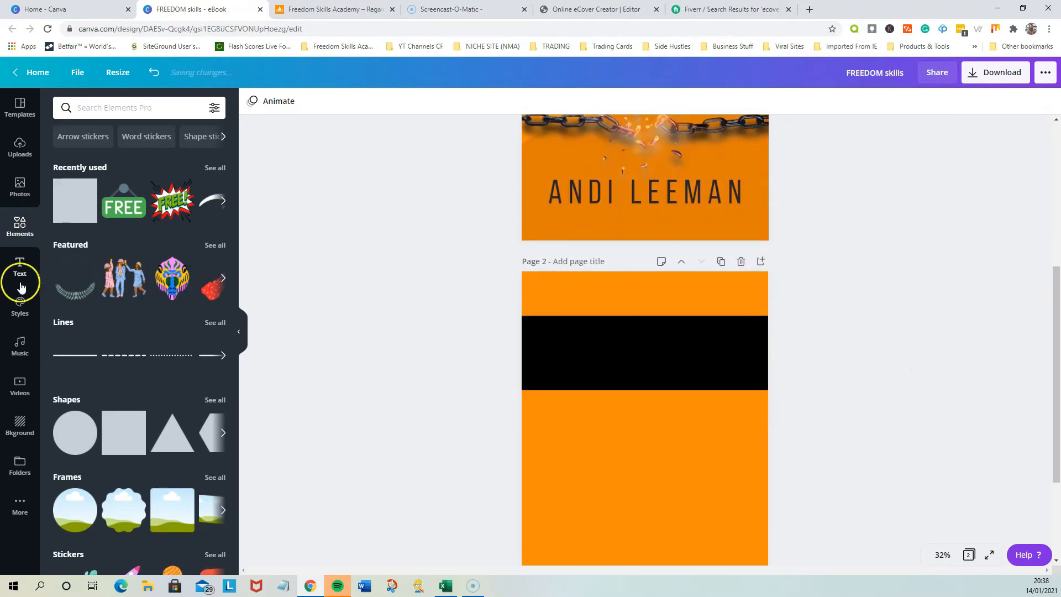
click(21, 284)
click(112, 161)
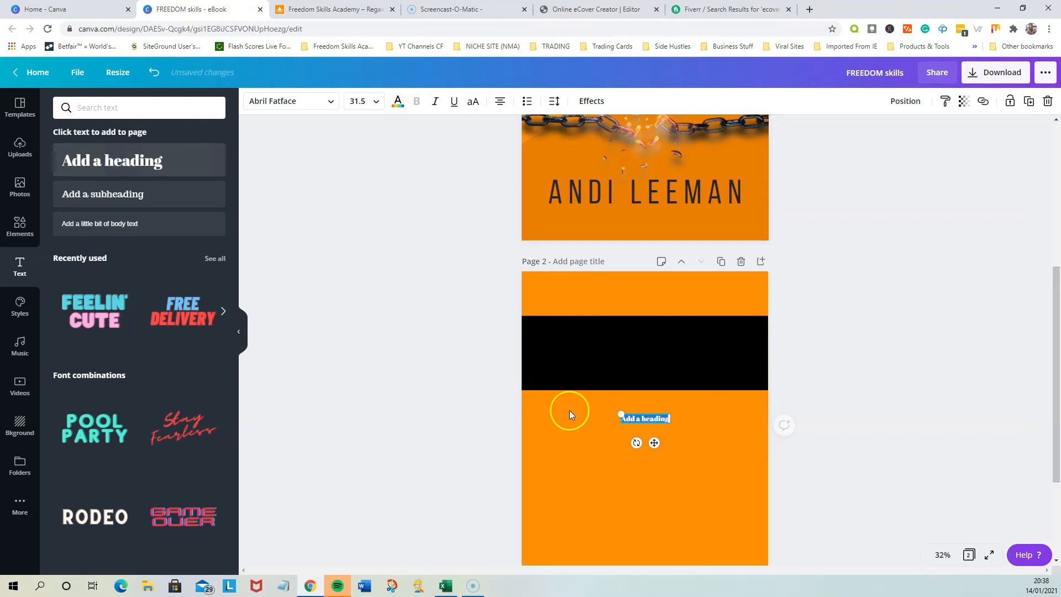
text(FRE)
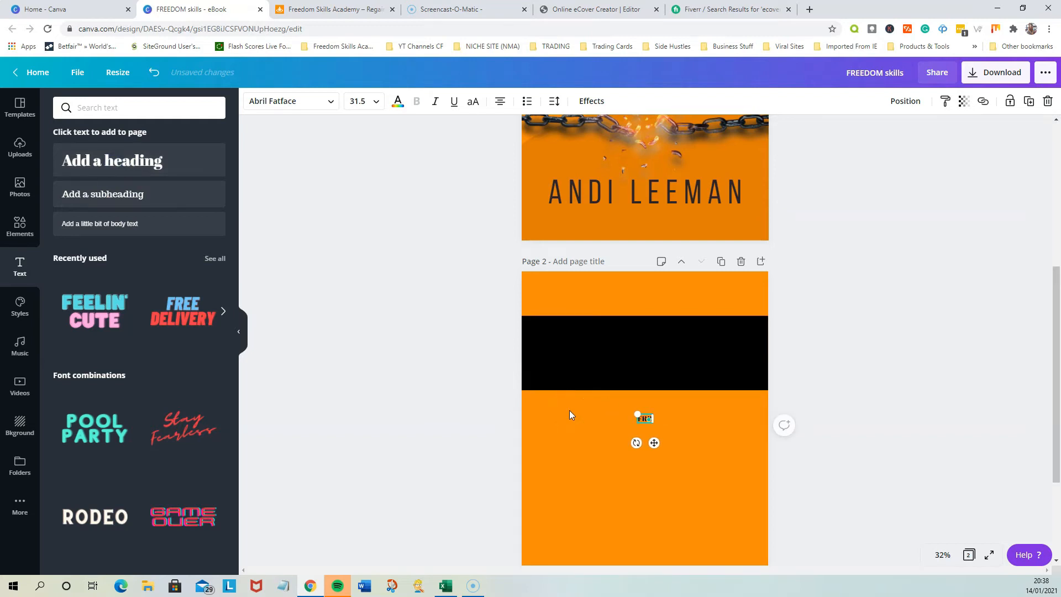
text(EDOM)
click(716, 472)
click(907, 493)
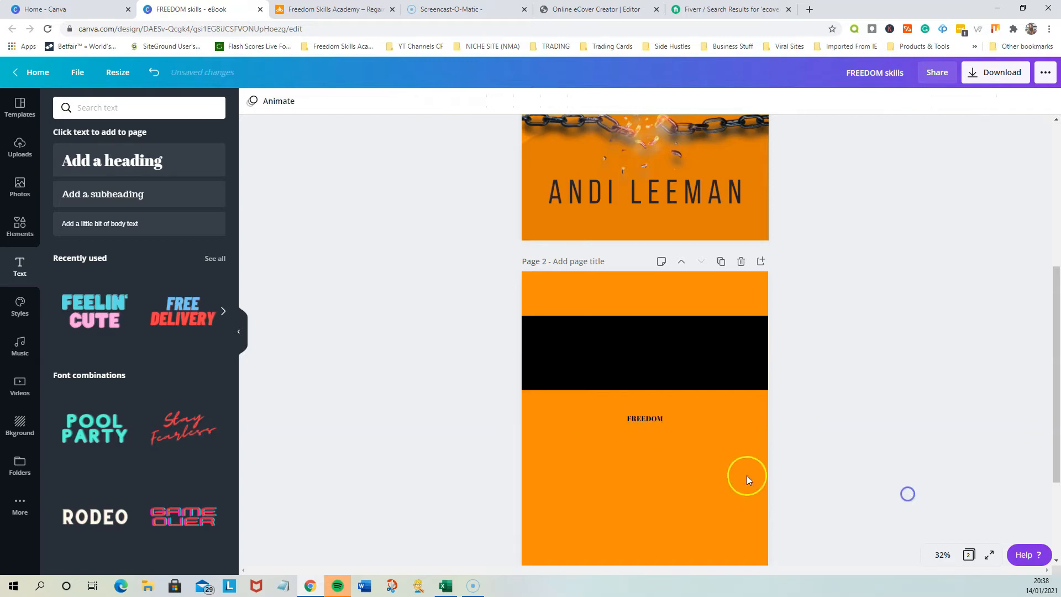
Set the font size of the FREEDOM heading on page 2 to 88
click(647, 418)
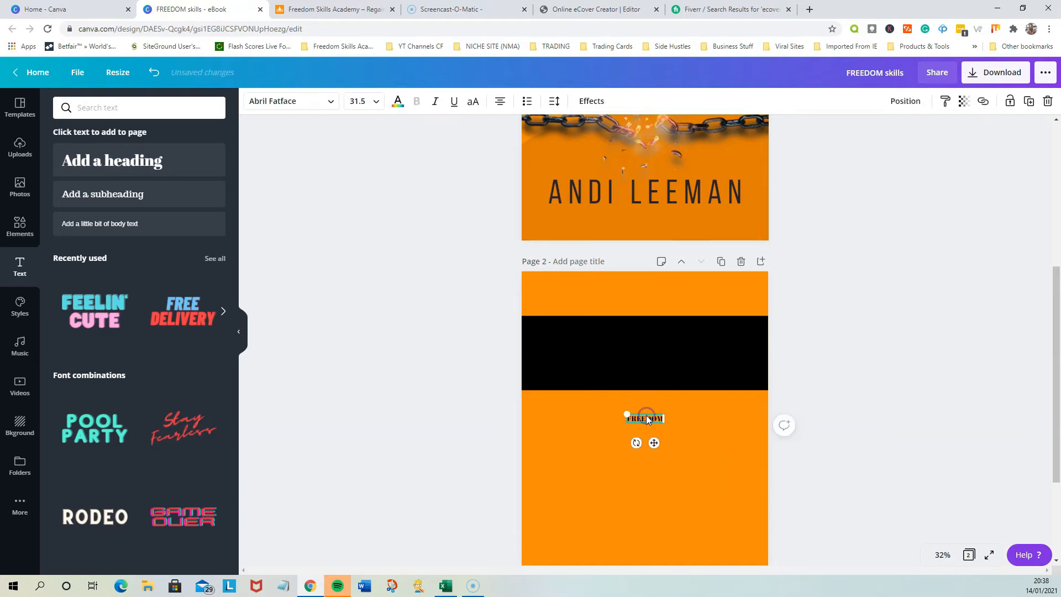
click(359, 100)
scroll(366, 238, down, 3)
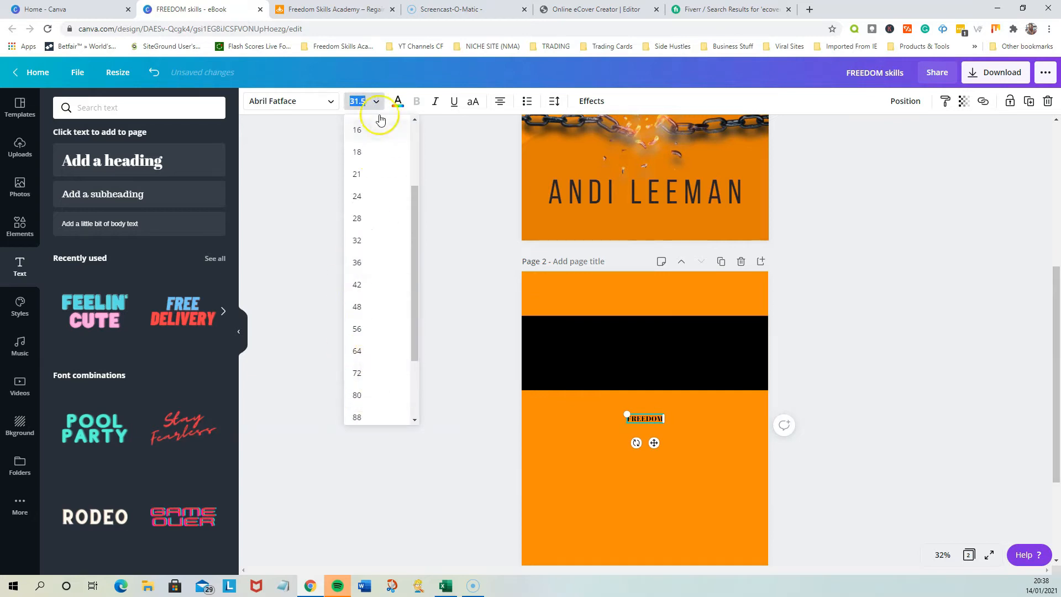
click(364, 417)
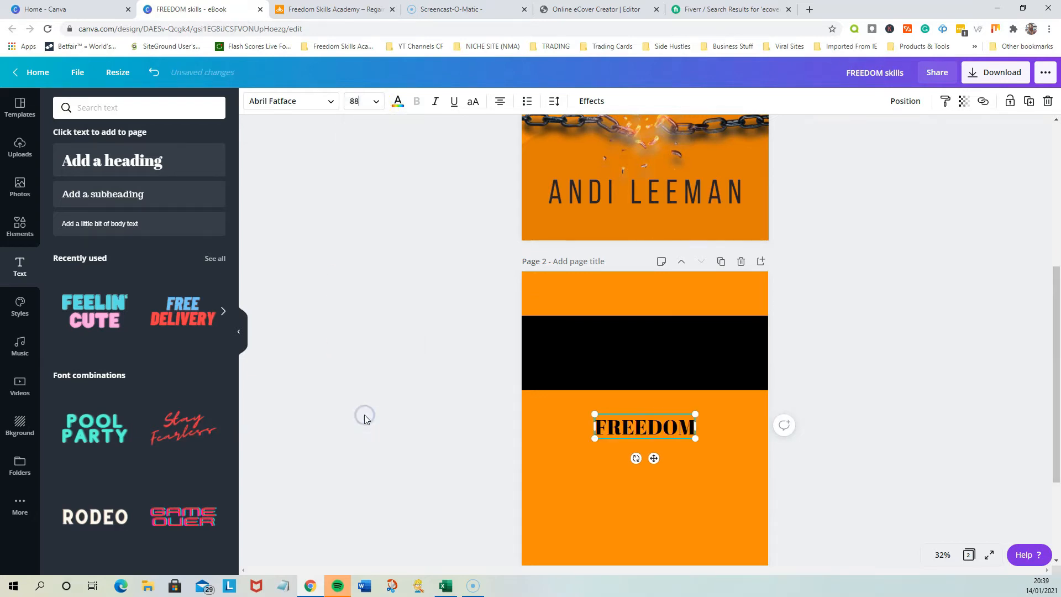
Browse the font list and change the FREEDOM heading's font to Articulat
click(317, 102)
scroll(102, 370, down, 3)
scroll(102, 378, up, 3)
scroll(101, 377, down, 6)
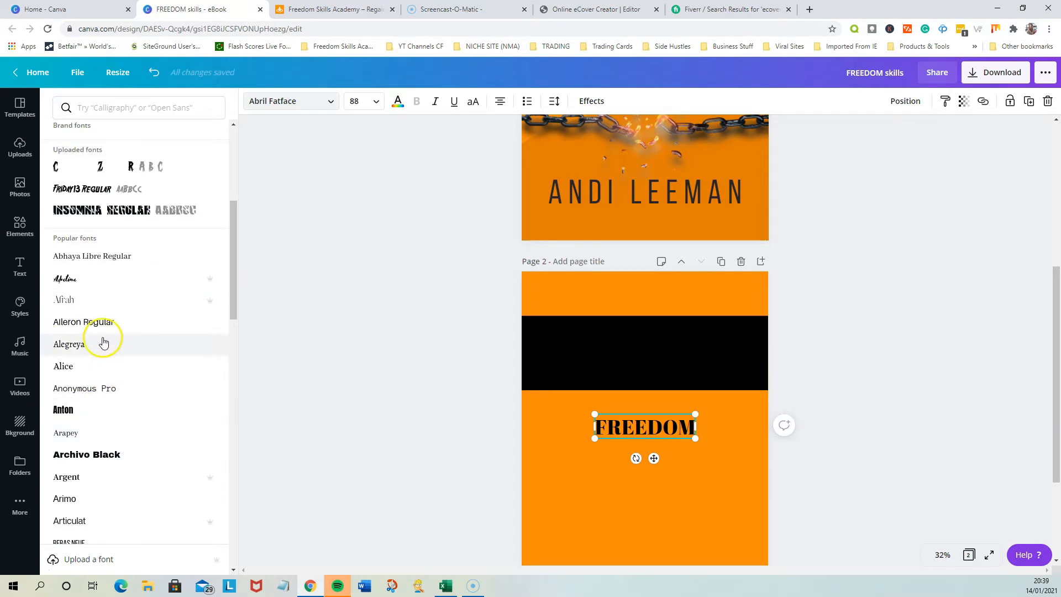
scroll(103, 342, down, 4)
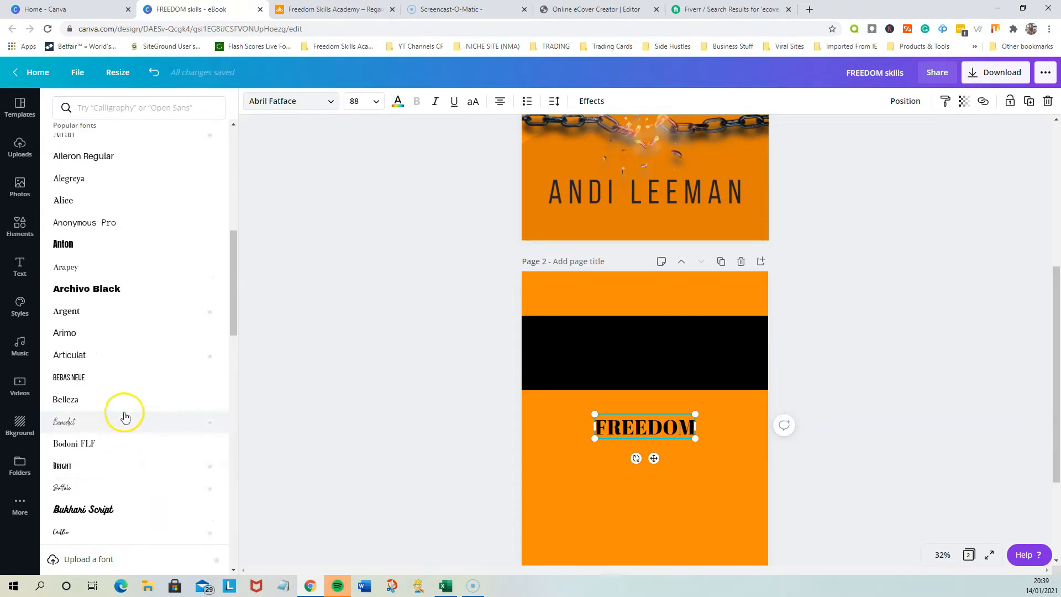
scroll(123, 419, up, 6)
scroll(126, 415, up, 3)
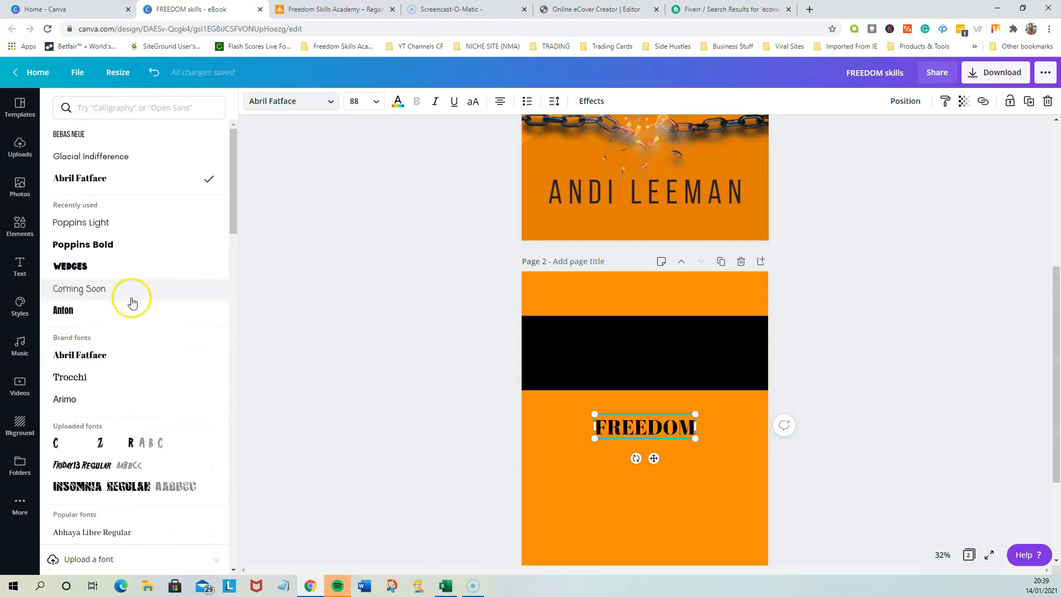
scroll(131, 301, down, 7)
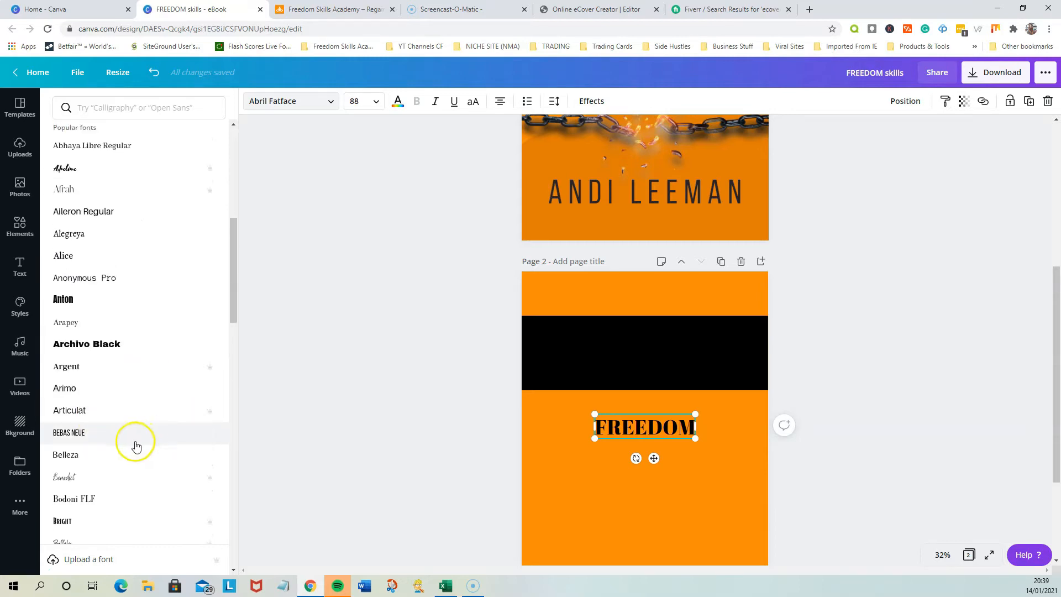
click(77, 409)
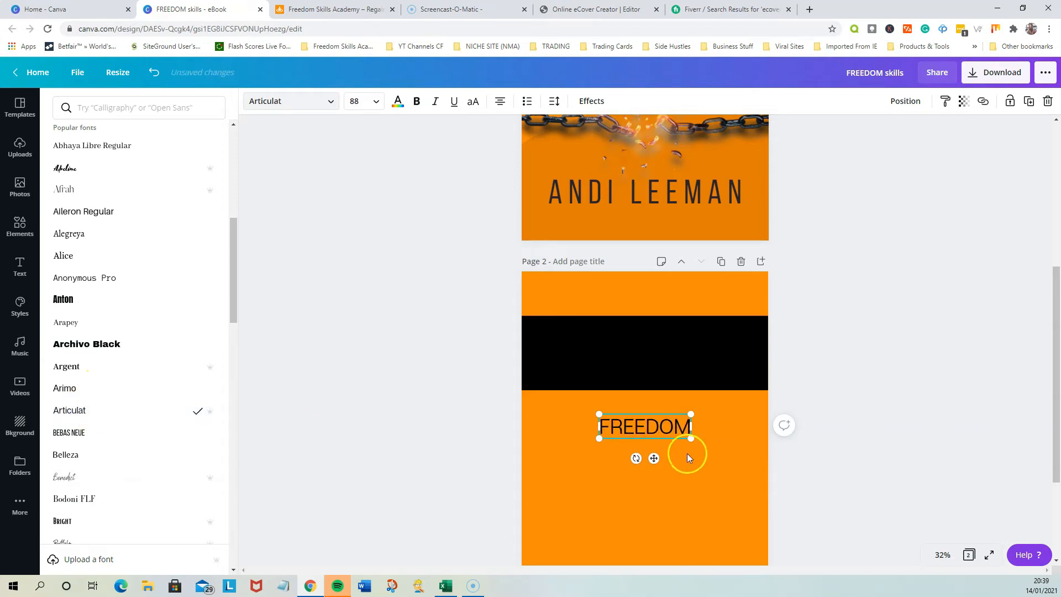
Enlarge the FREEDOM heading to almost the full page width, at a font size of about 229
drag(691, 438, 778, 463)
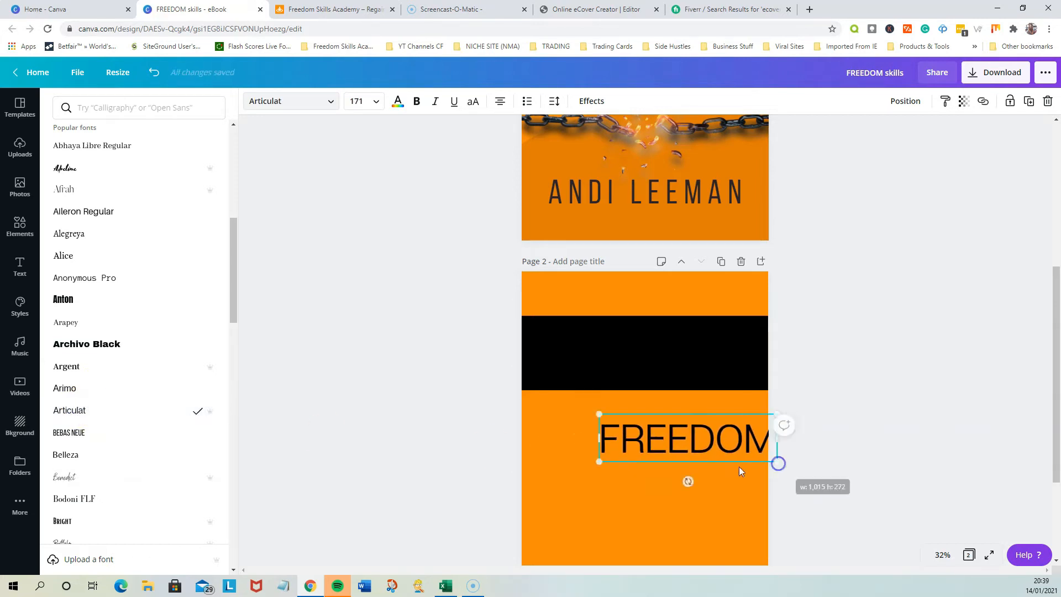
drag(598, 462, 540, 485)
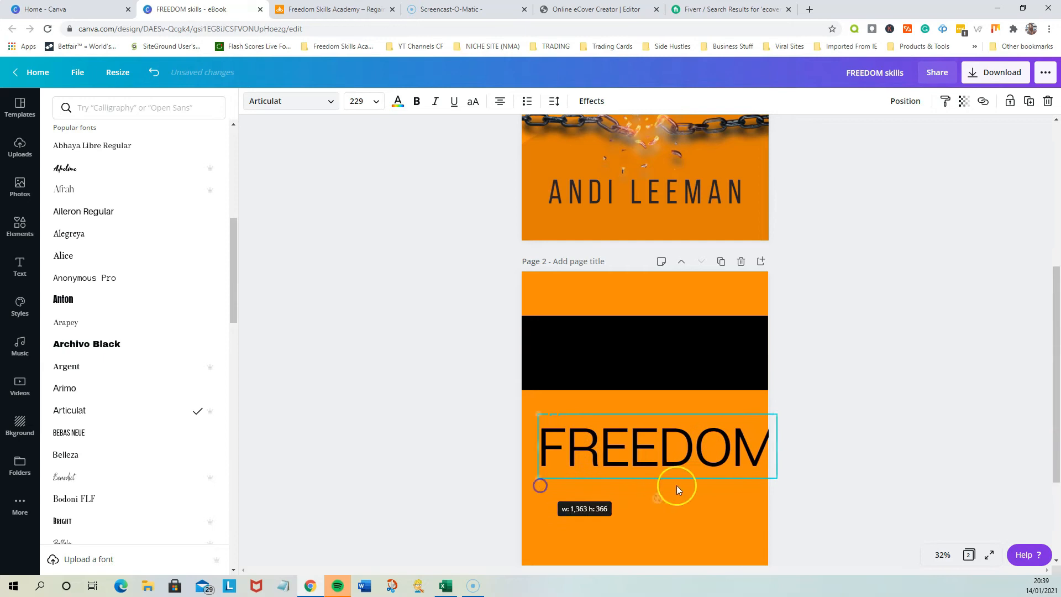
click(835, 487)
click(835, 487)
Centre the FREEDOM heading horizontally just below the black band and colour its text white
drag(699, 468, 686, 451)
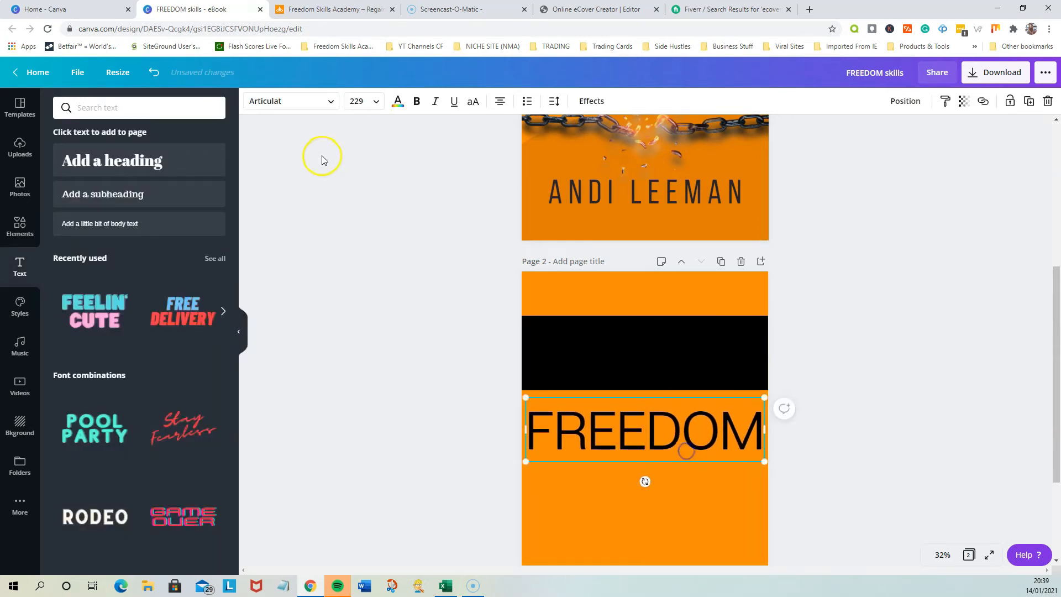
click(398, 101)
click(160, 212)
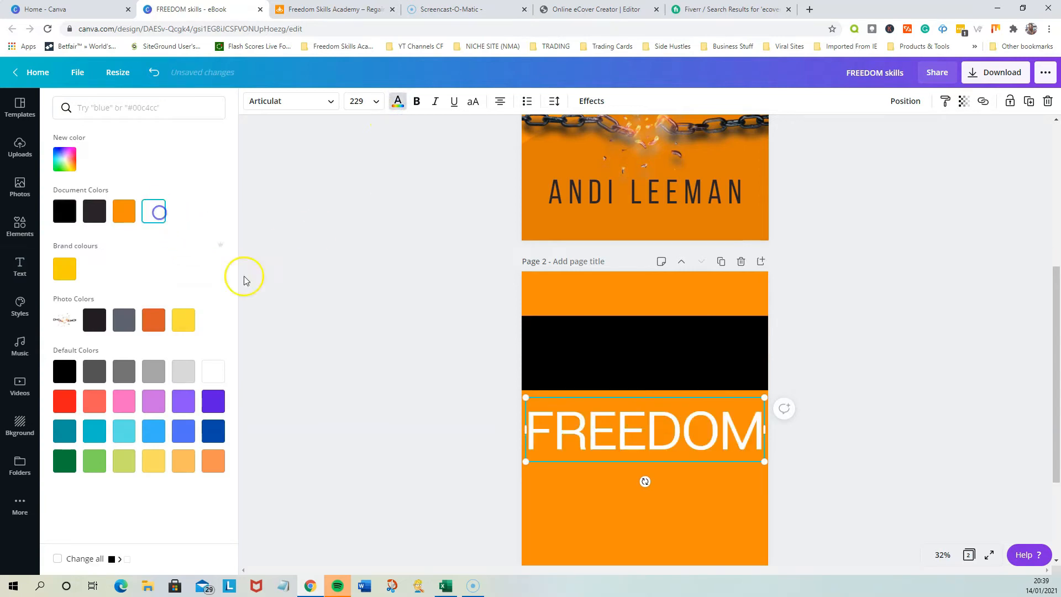
Move the white FREEDOM heading up onto the black band, centred horizontally and vertically, and compare it with page 1
drag(659, 445, 657, 370)
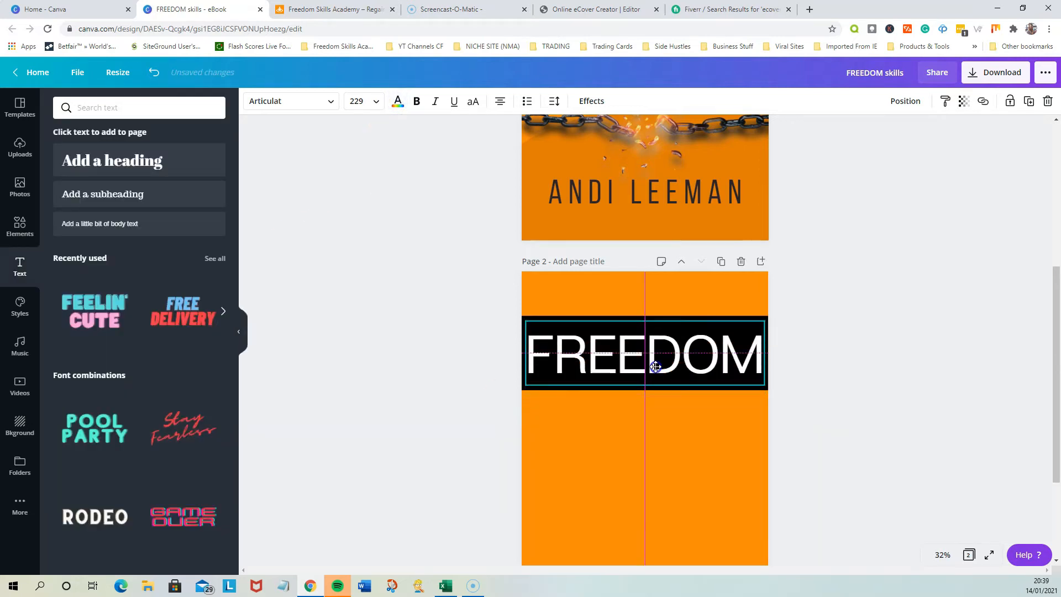
click(869, 423)
scroll(823, 413, up, 5)
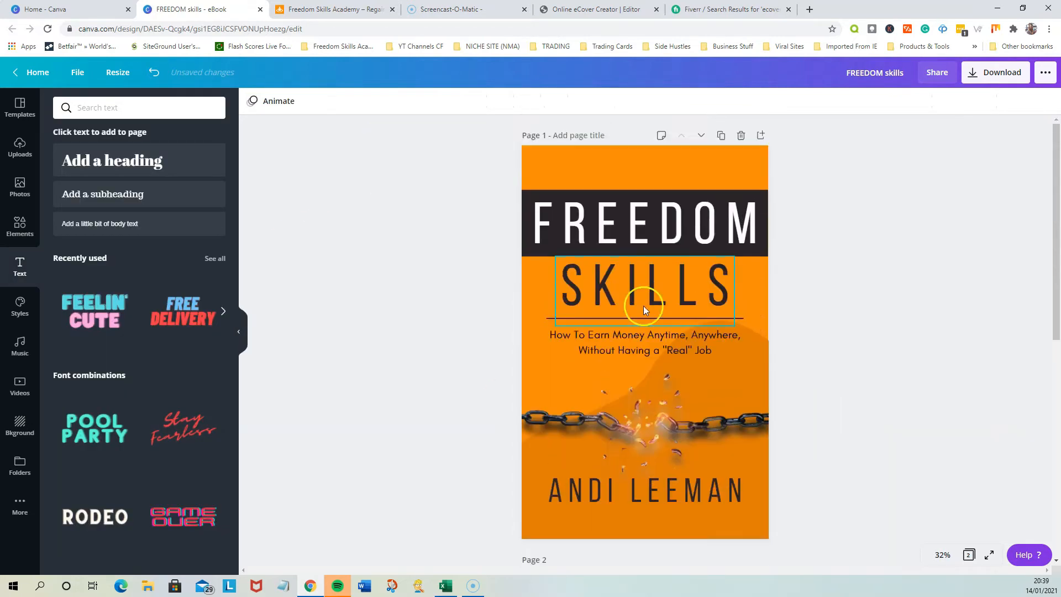
scroll(886, 440, down, 5)
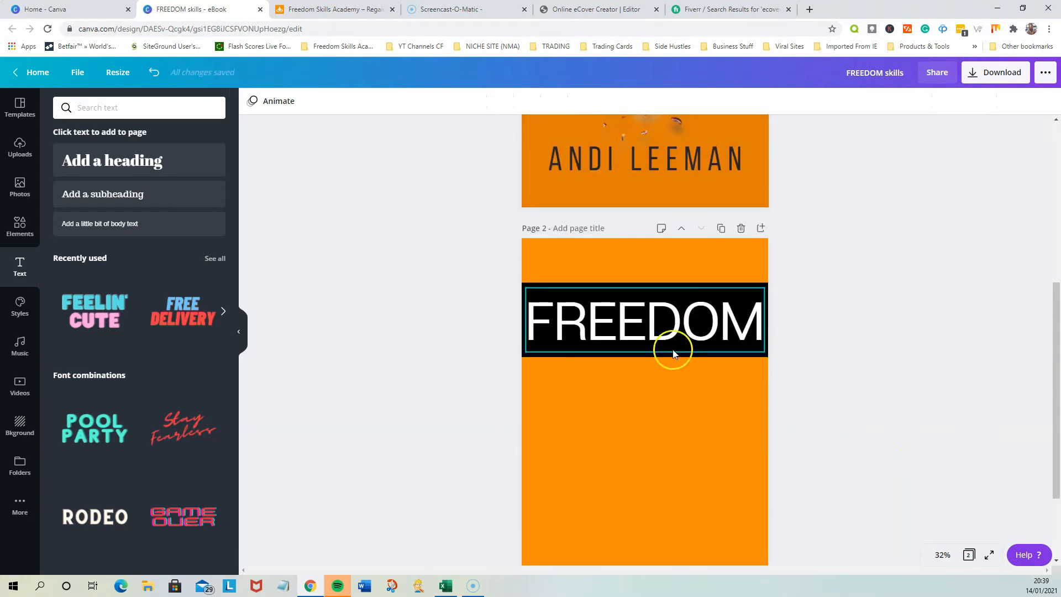
Duplicate the FREEDOM heading and place the copy centred just below the black band on page 2
click(662, 331)
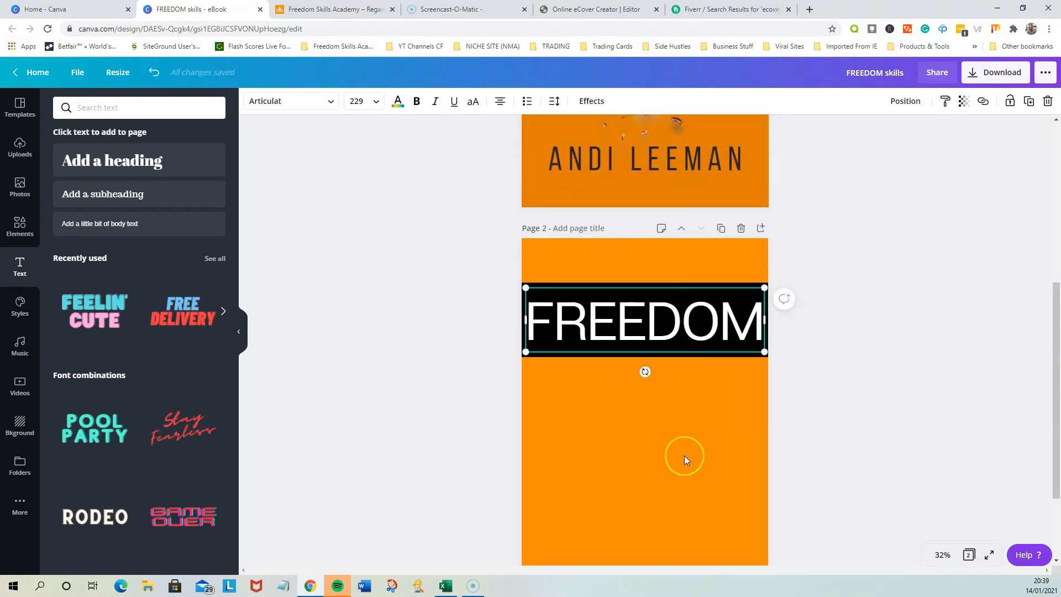
click(615, 326)
click(856, 390)
click(681, 341)
click(1029, 104)
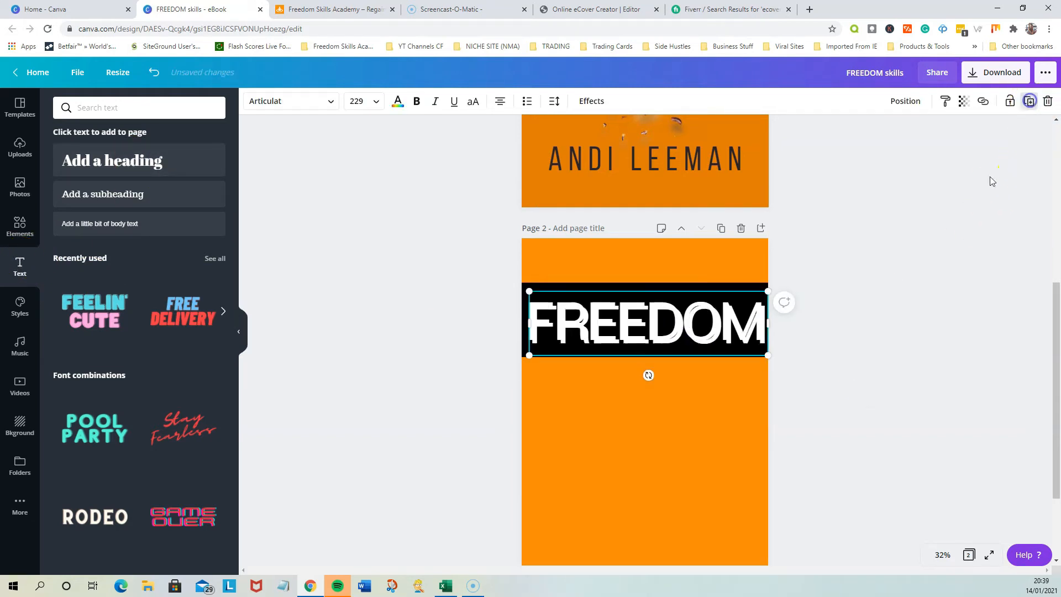
drag(684, 334, 671, 388)
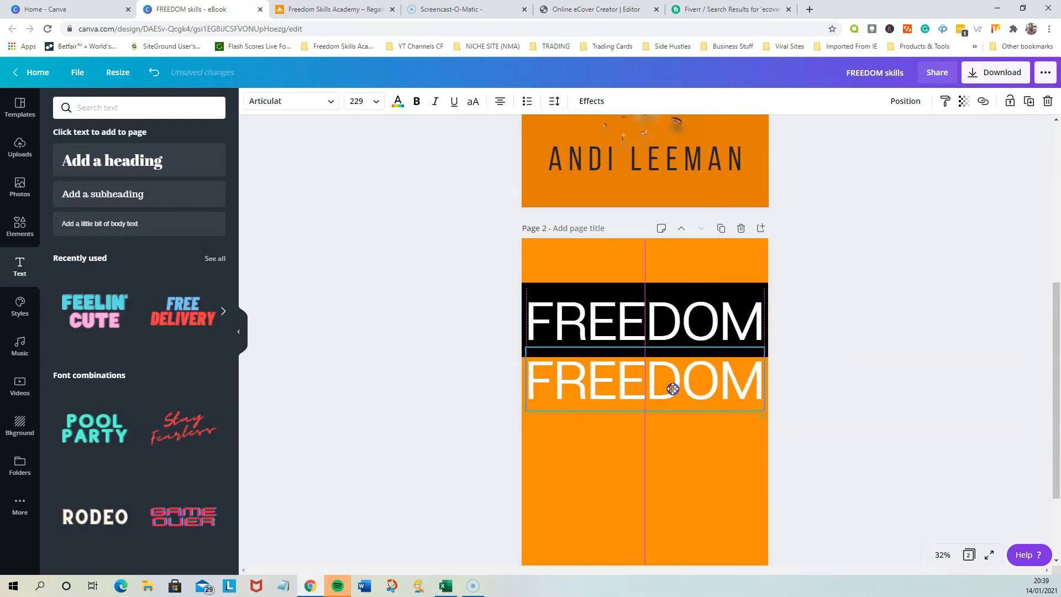
Replace the text of the duplicated heading with SKILLS in capital letters
double_click(660, 391)
text(ski)
key(BackSpace)
key(BackSpace)
key(BackSpace)
text(SKILLS)
click(811, 432)
Change the text colour of the SKILLS heading on page 2 to black
click(703, 405)
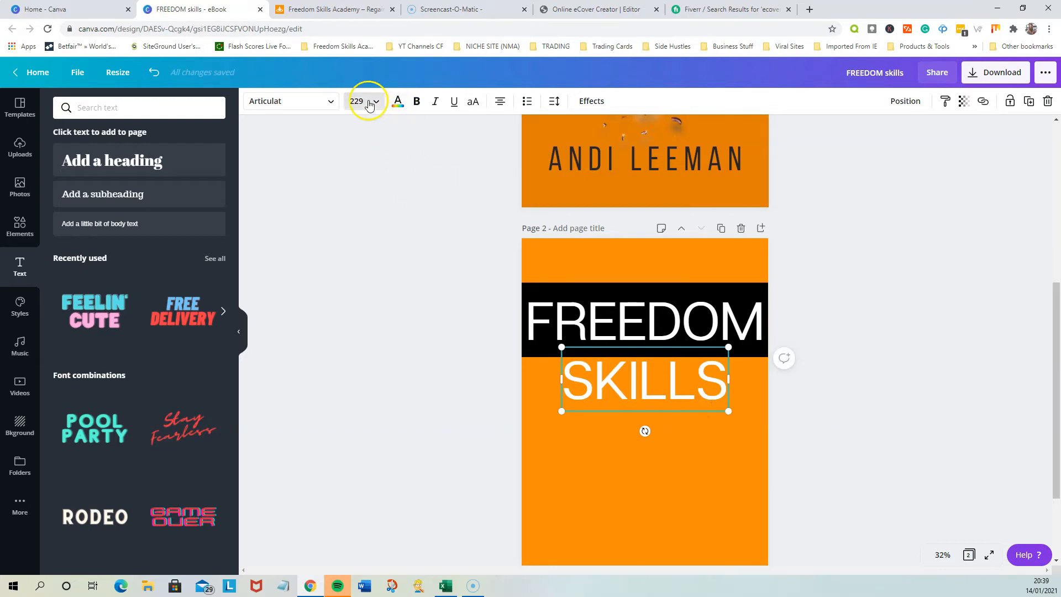
click(398, 101)
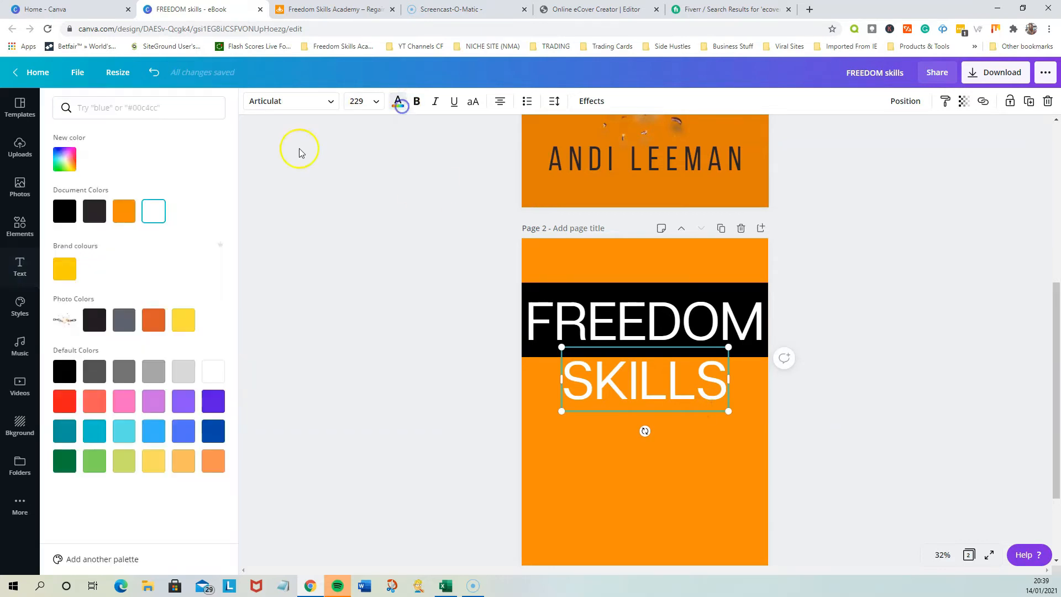
click(58, 210)
click(360, 331)
click(645, 400)
click(820, 412)
Check the divider and tagline on the page 1 cover and search the elements library for "line"
scroll(821, 412, up, 4)
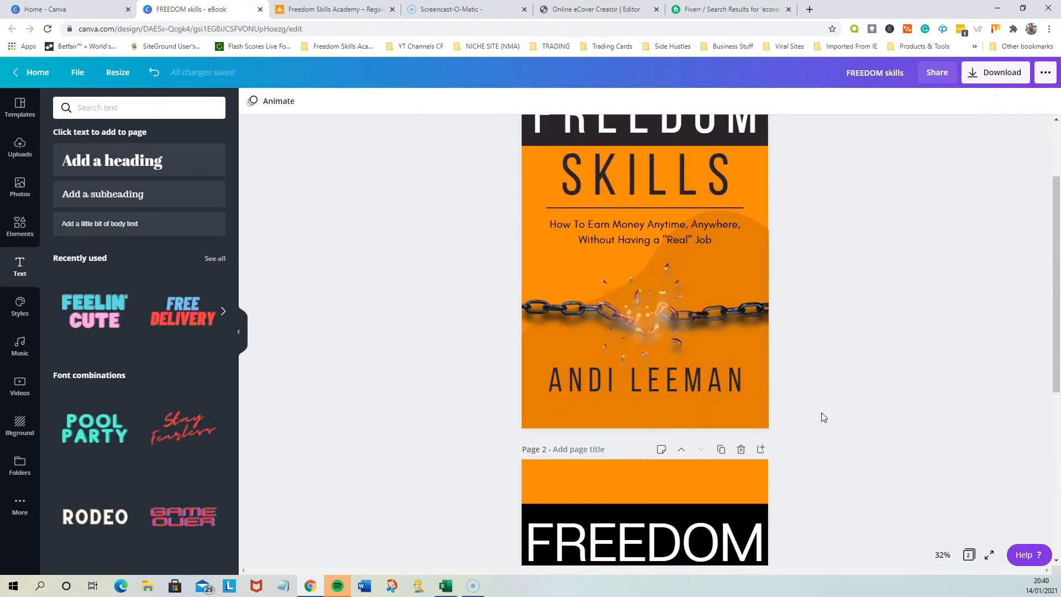
scroll(821, 412, up, 2)
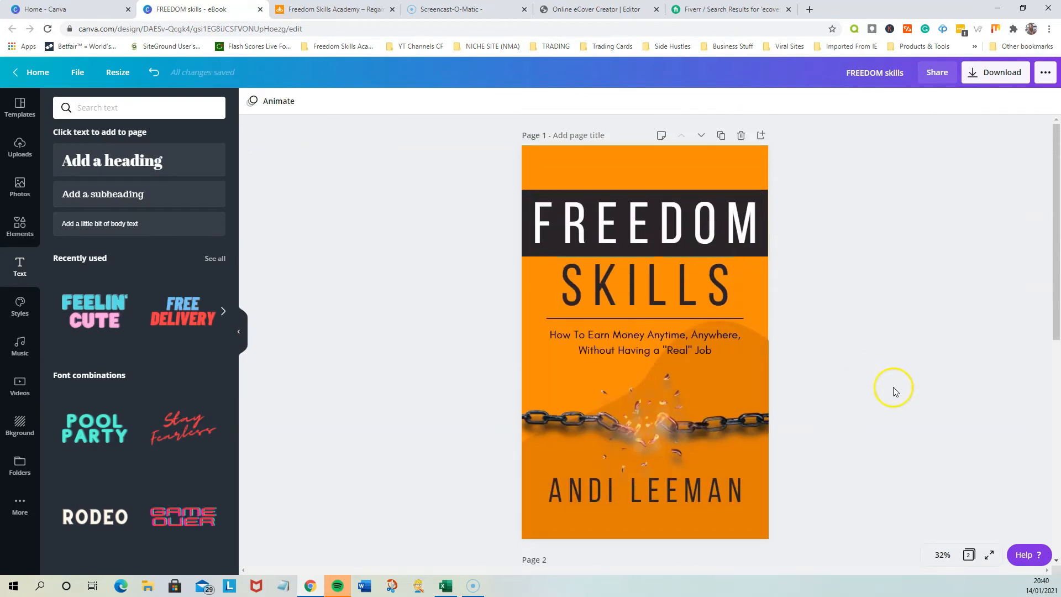
scroll(888, 451, down, 3)
scroll(884, 447, up, 3)
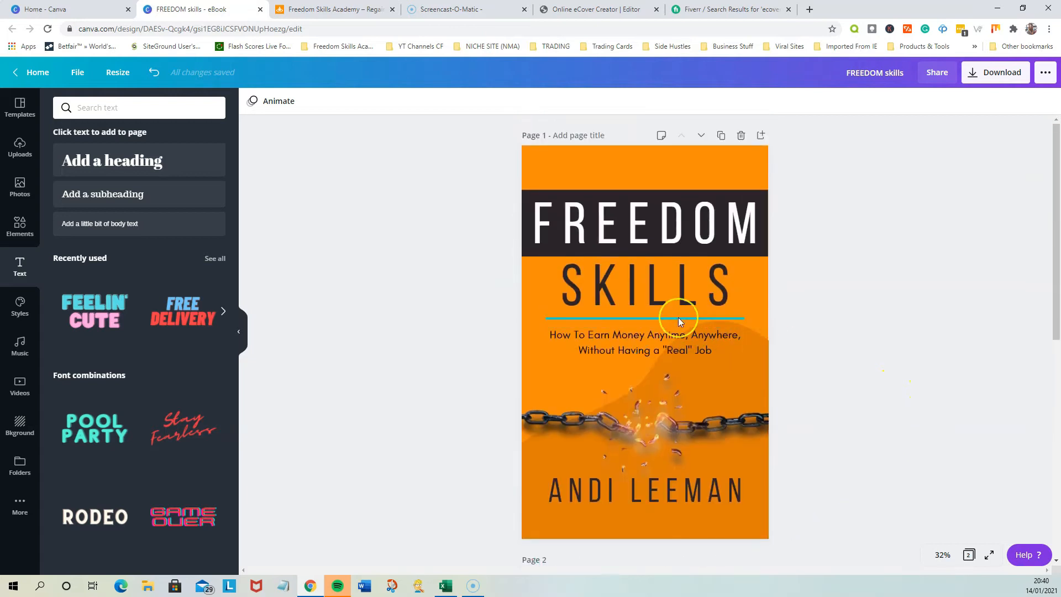
click(669, 340)
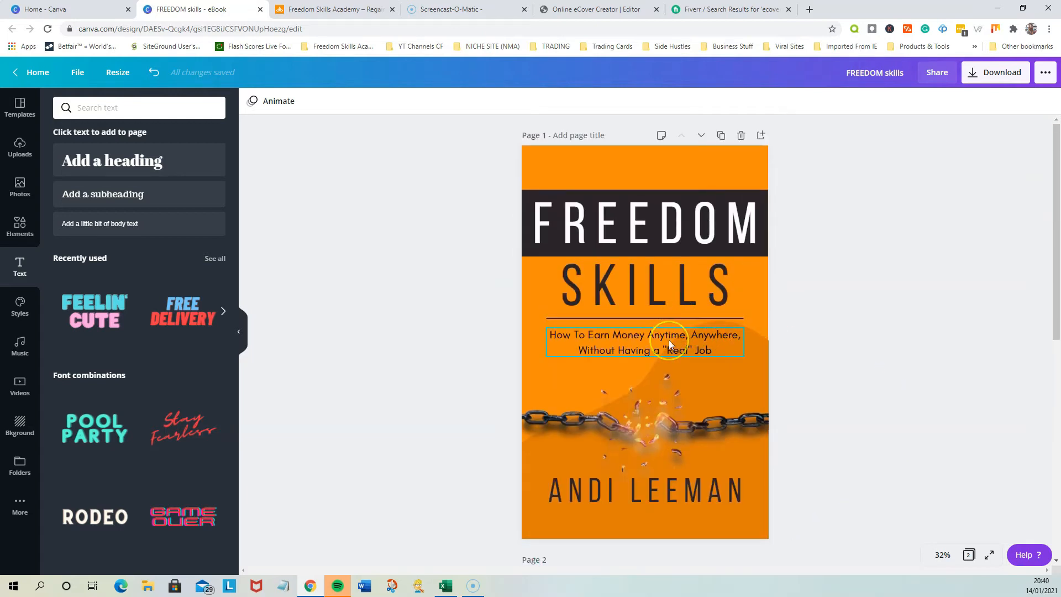
scroll(849, 428, down, 3)
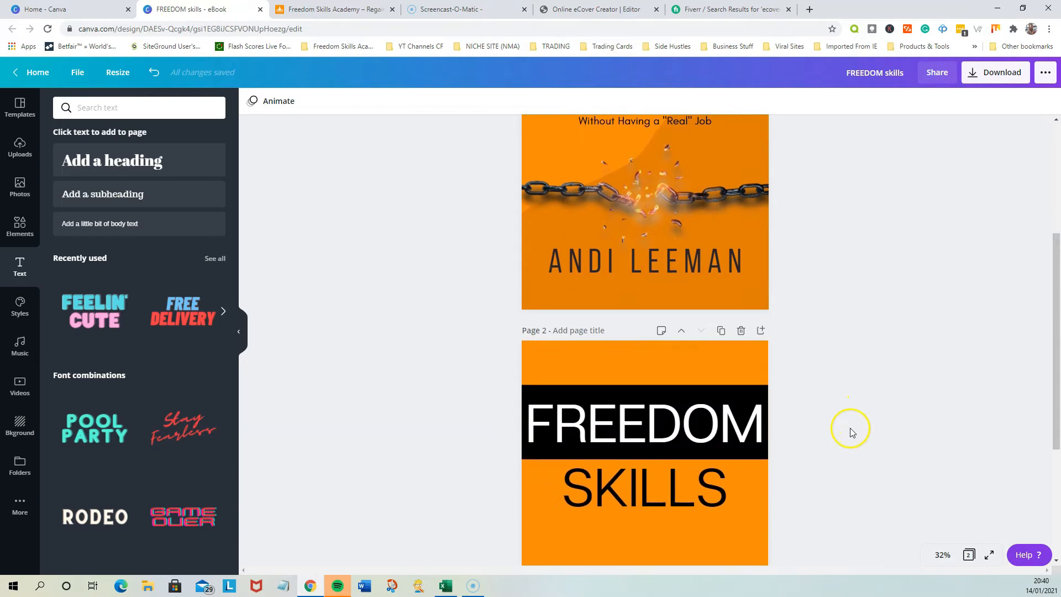
click(21, 227)
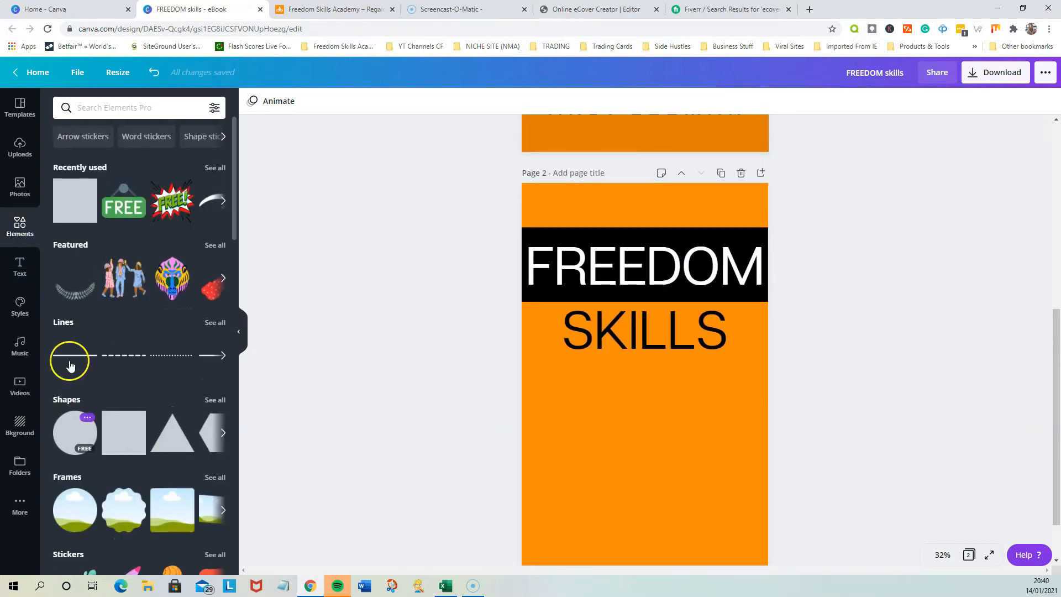
click(102, 109)
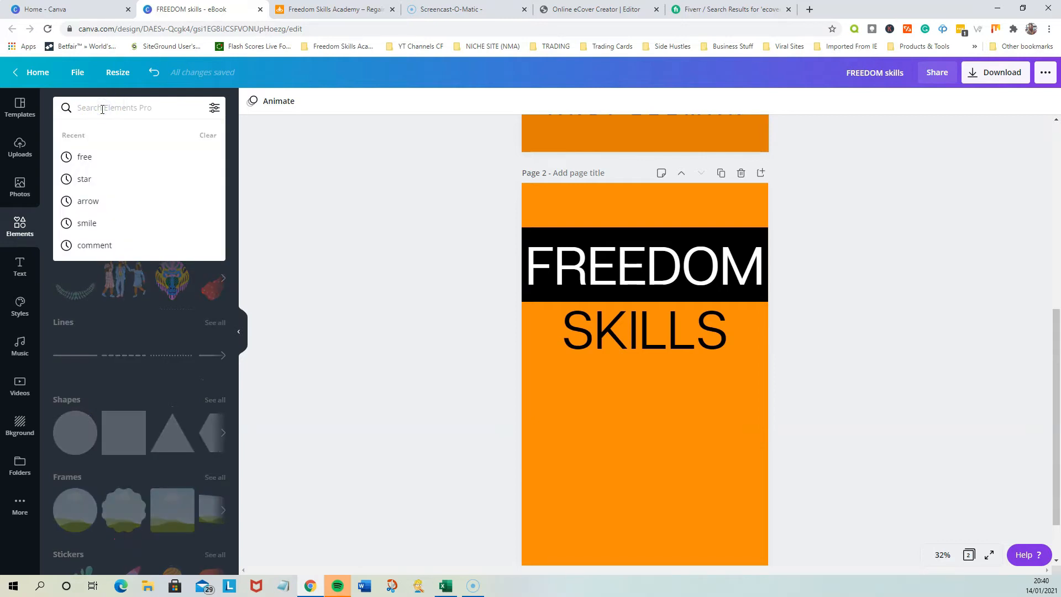
text(line)
key(Return)
Add a plain solid line to page 2 and move it up to sit just beneath the SKILLS heading
scroll(183, 308, down, 5)
scroll(163, 390, up, 5)
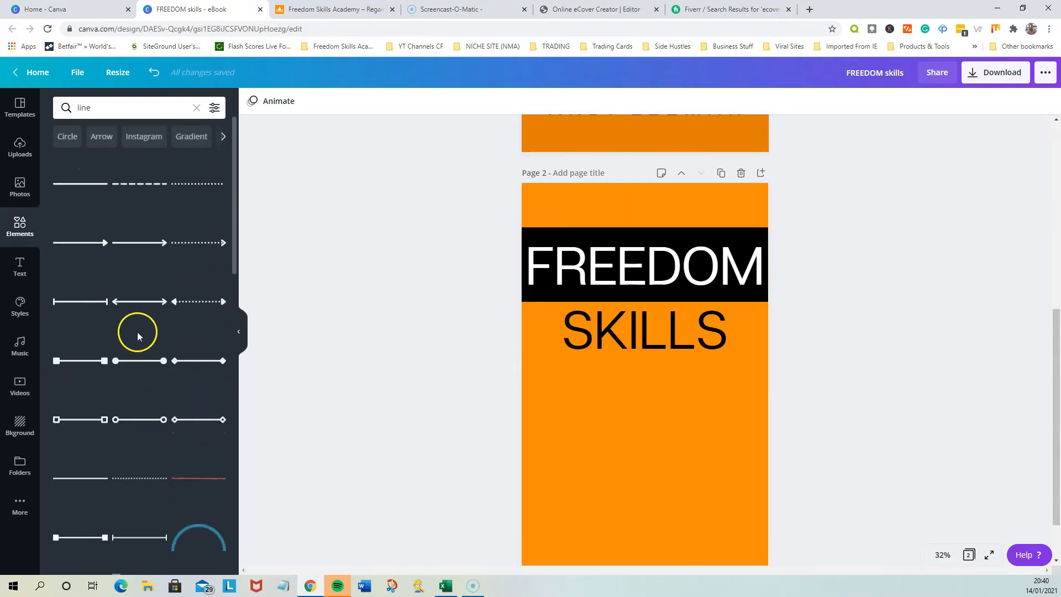
click(88, 187)
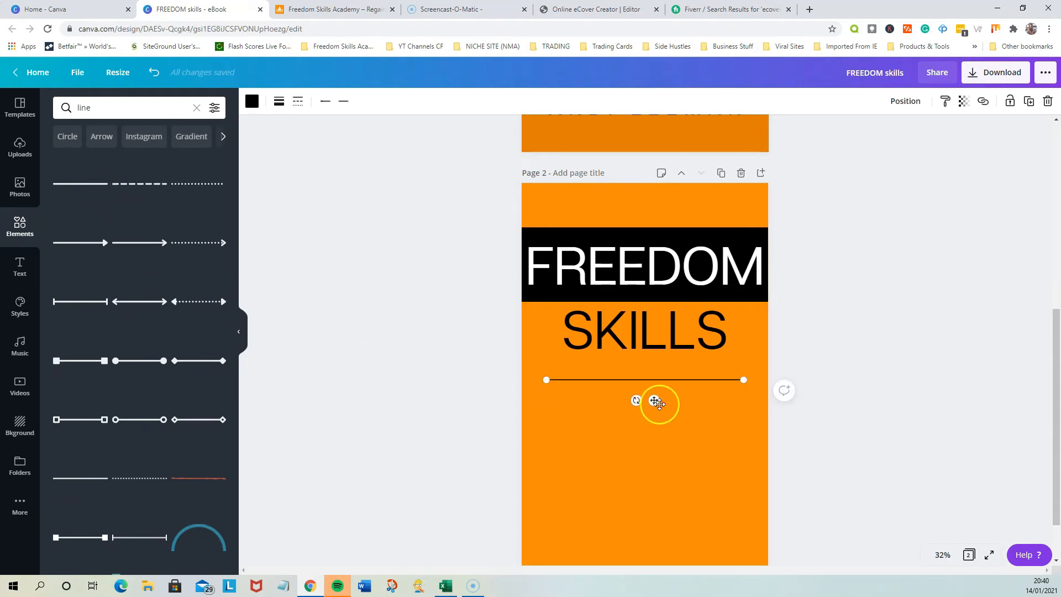
drag(654, 400, 656, 385)
click(782, 373)
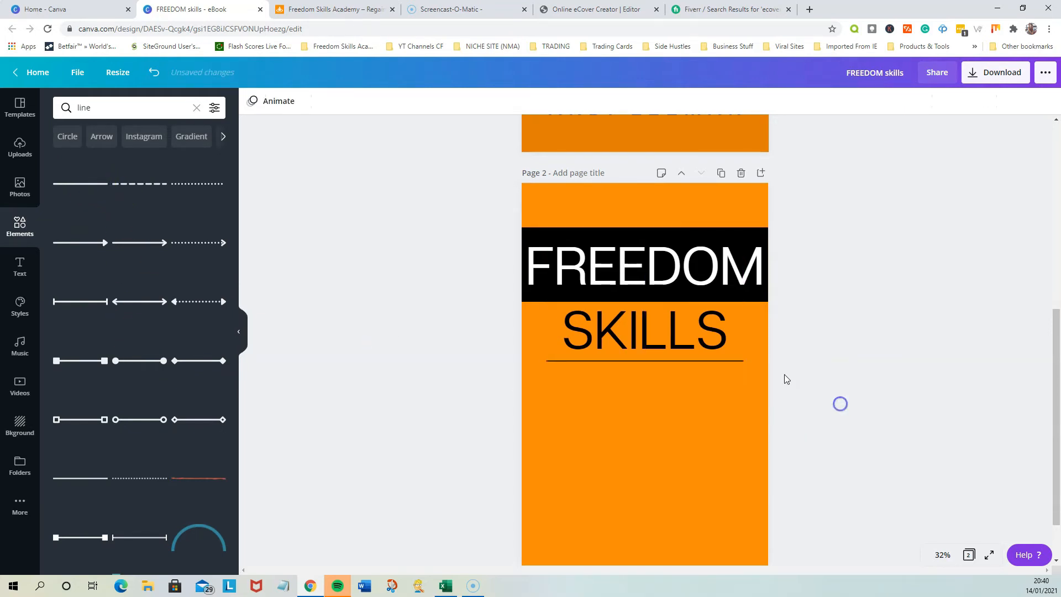
Add a subheading to page 2, enlarge it to a font size of about 44.6 and centre it below the line
scroll(784, 376, up, 6)
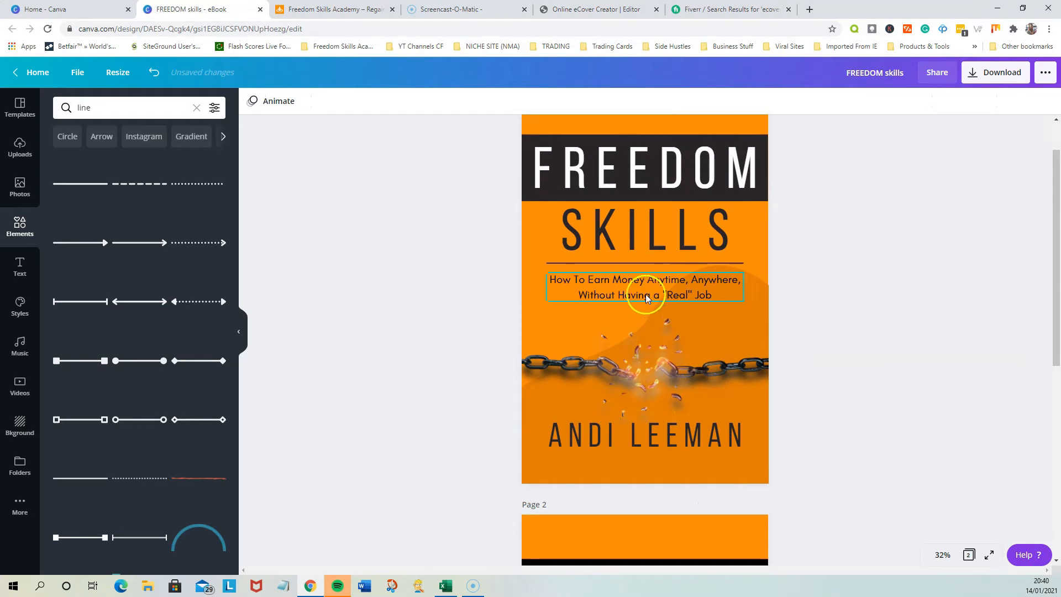
scroll(810, 374, down, 6)
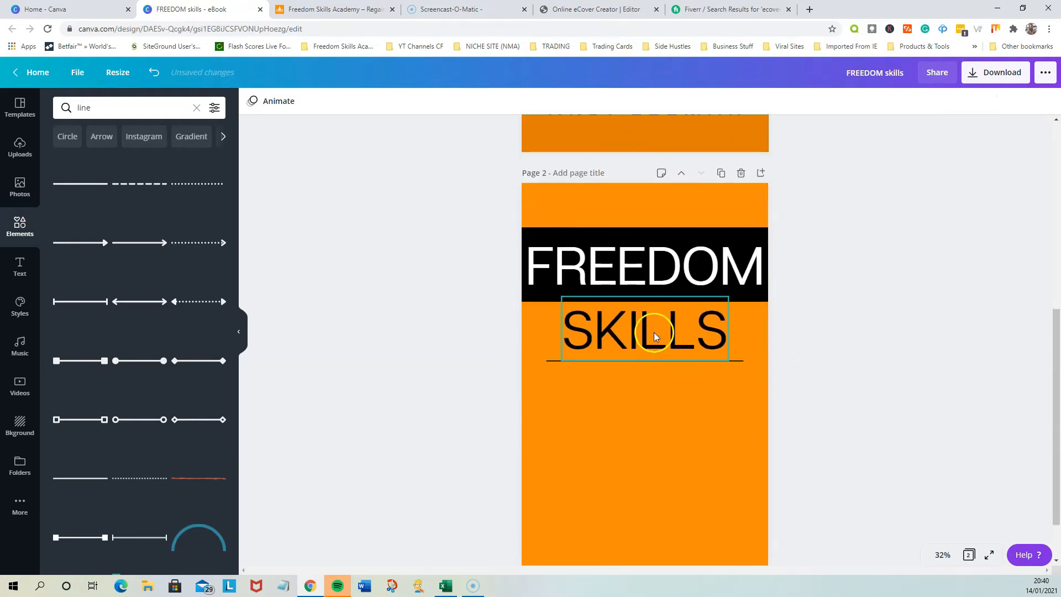
click(656, 336)
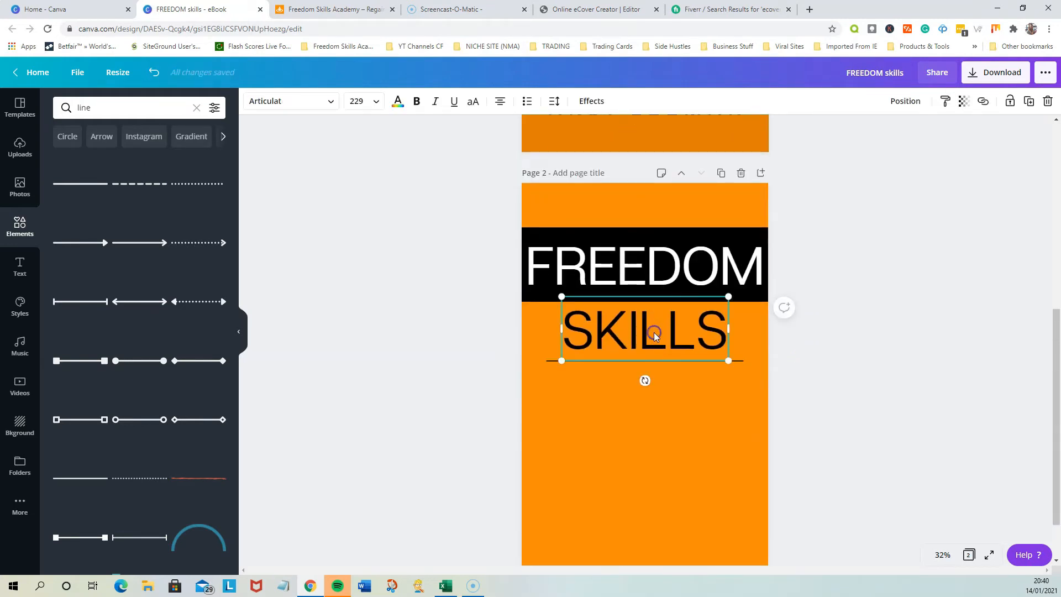
click(948, 265)
click(28, 268)
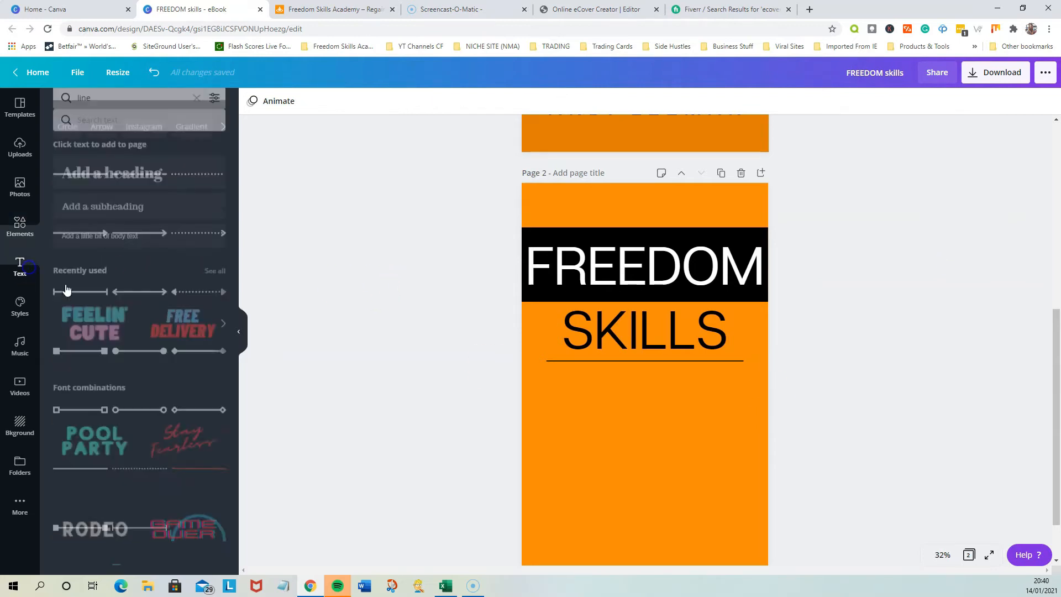
click(122, 195)
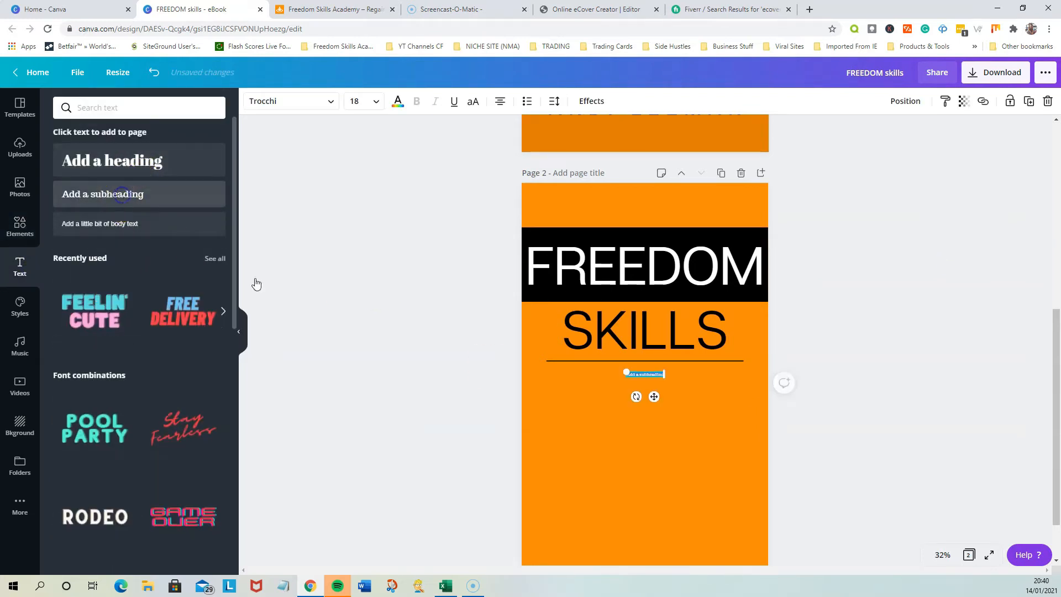
drag(663, 378, 653, 406)
click(677, 412)
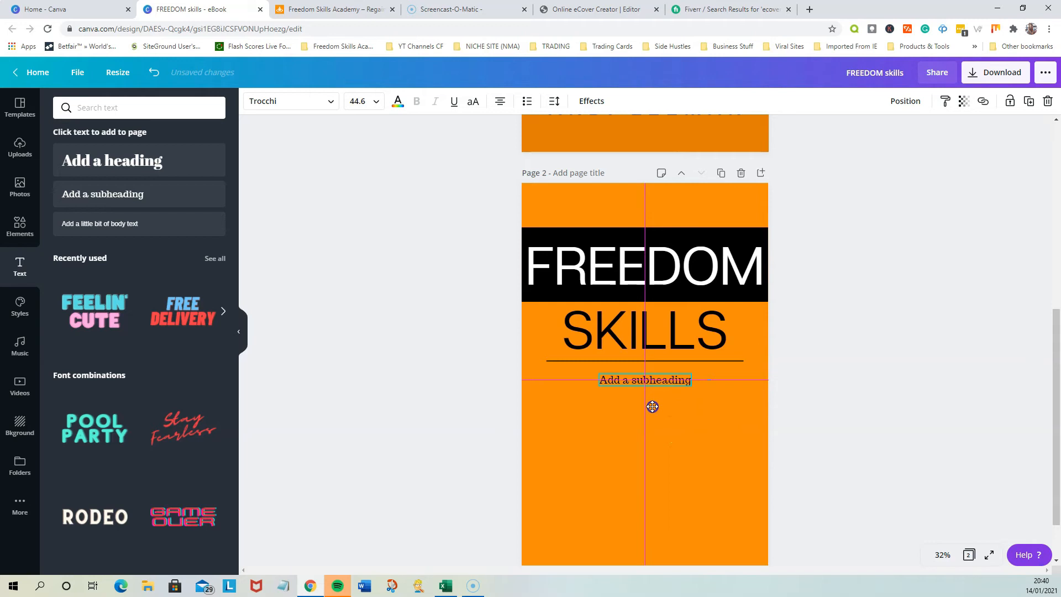
mouse_move(652, 406)
mouse_down()
mouse_move(667, 407)
mouse_move(655, 406)
mouse_up()
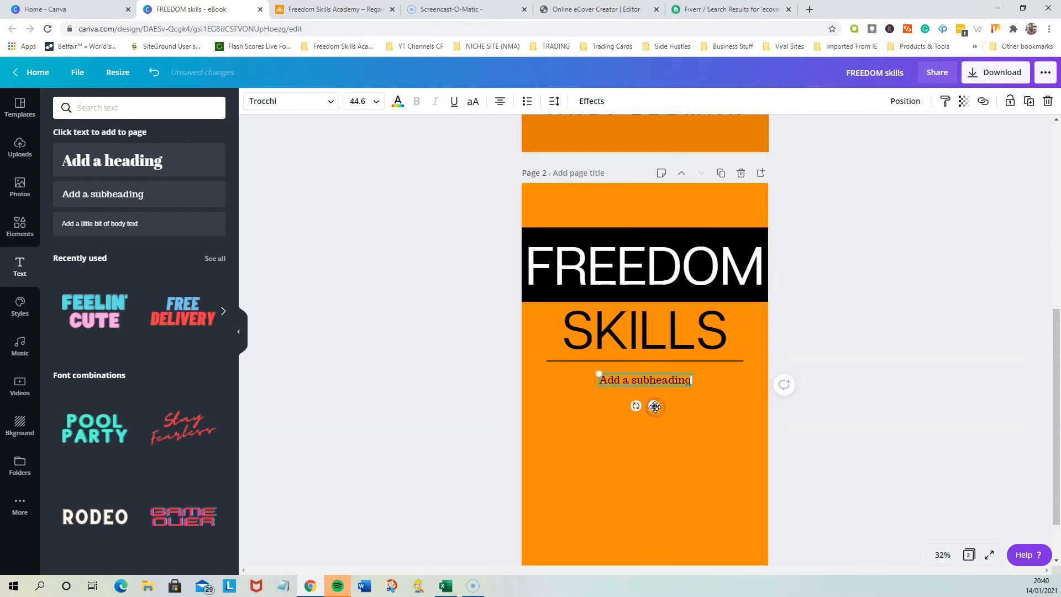
Replace the subheading placeholder with the tagline "How To Earn Money Anytime, Anywhere, Without Having a "Real" Job" copied from page 1
double_click(663, 379)
scroll(651, 398, up, 6)
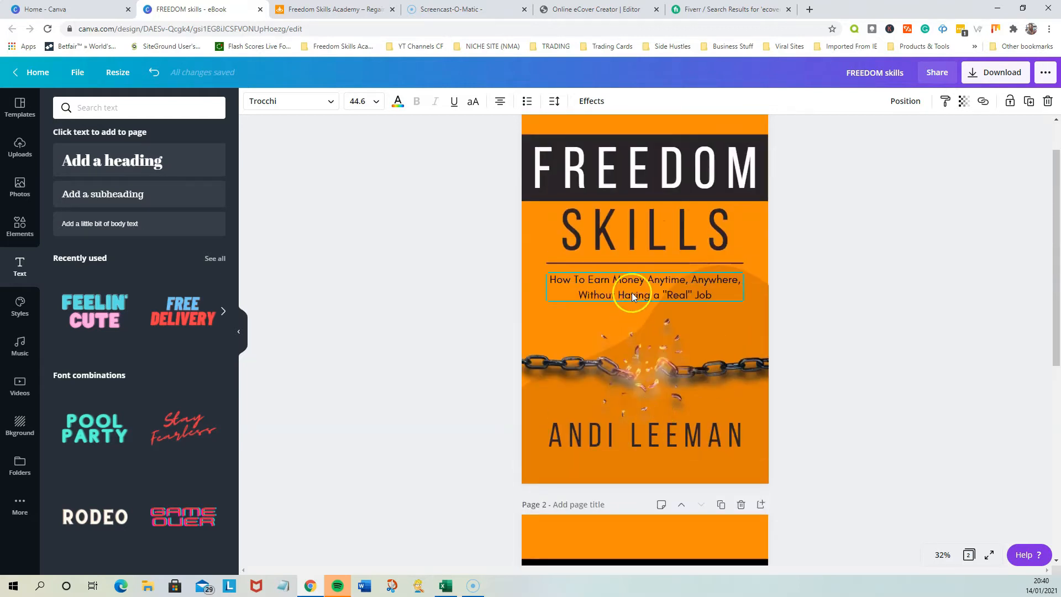
click(631, 292)
right_click(626, 287)
click(661, 310)
scroll(653, 396, down, 5)
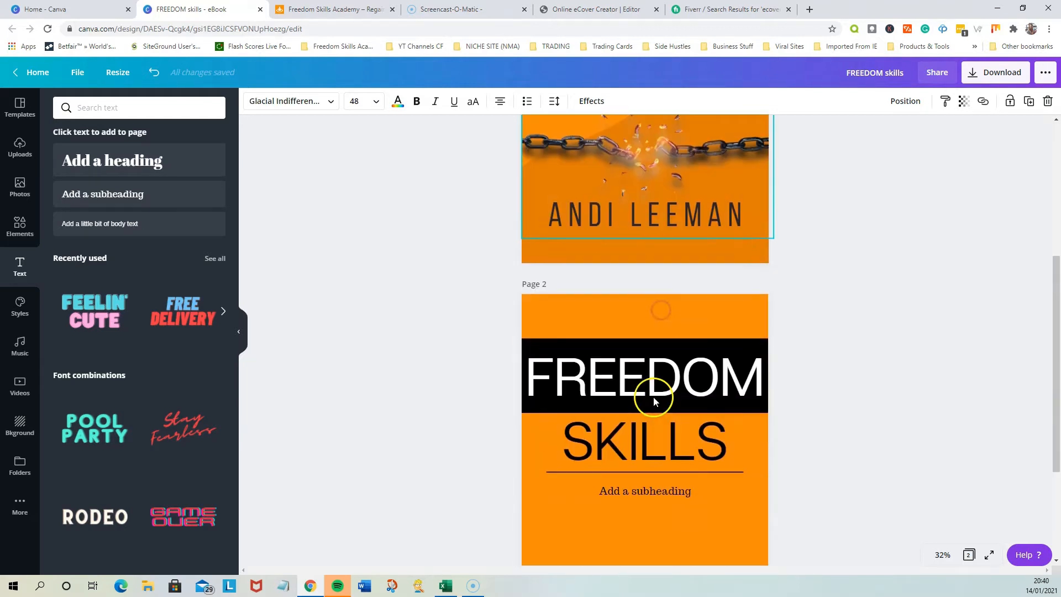
click(651, 437)
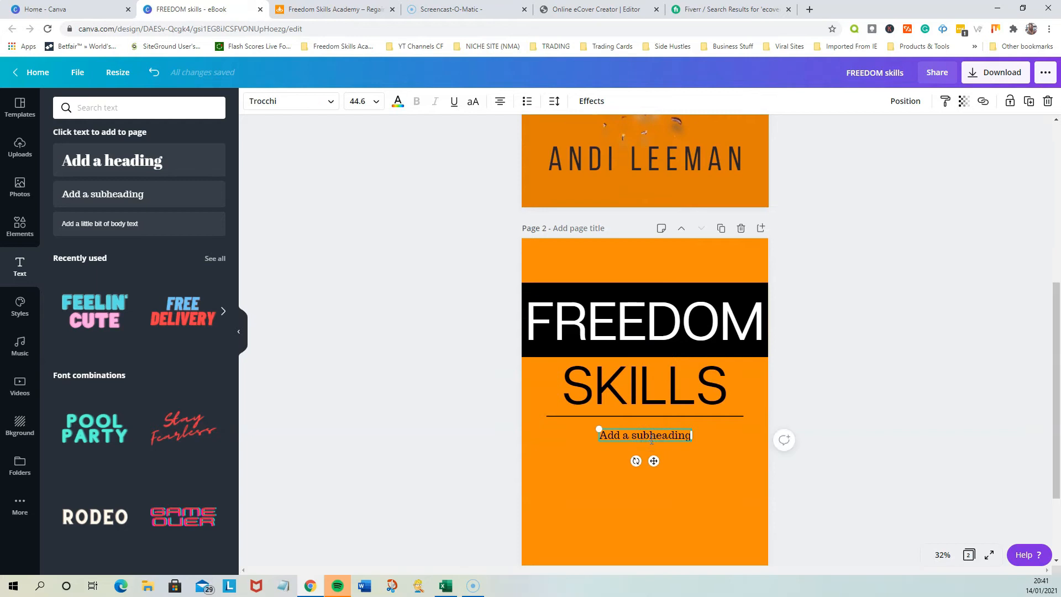
key(ctrl+a)
scroll(650, 439, down, 2)
key(ctrl+v)
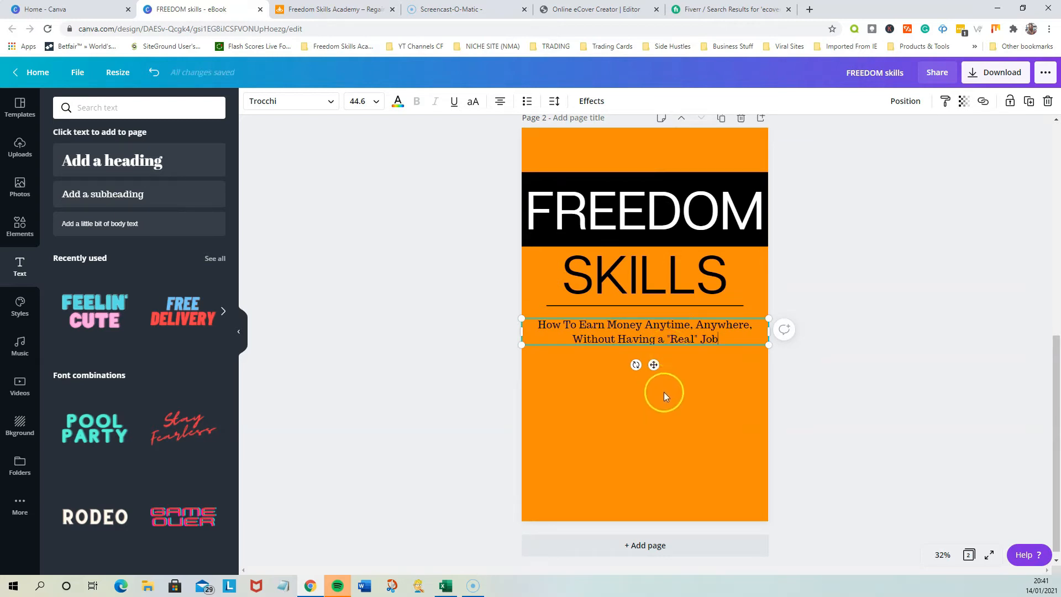
Set the tagline's font size to 32 and narrow its text box from both sides to match the line's width
click(371, 102)
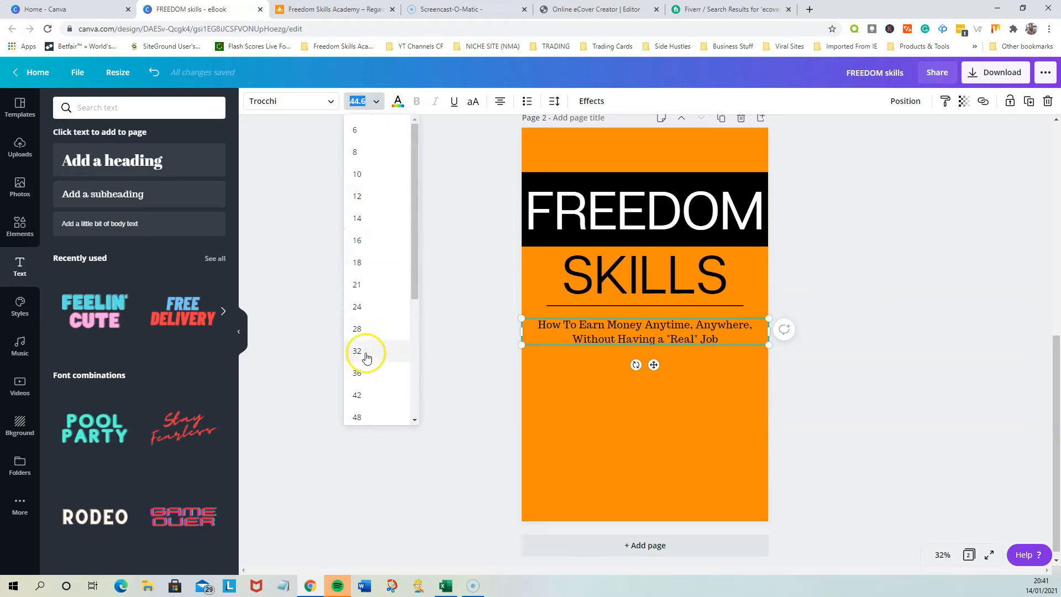
click(364, 302)
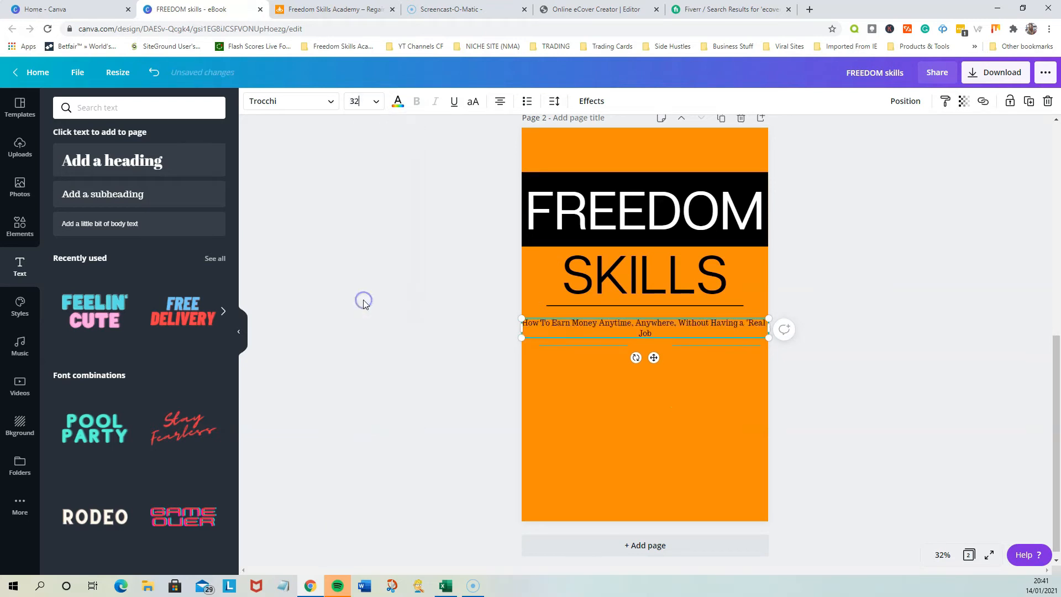
drag(524, 327, 546, 327)
drag(767, 327, 744, 327)
click(829, 390)
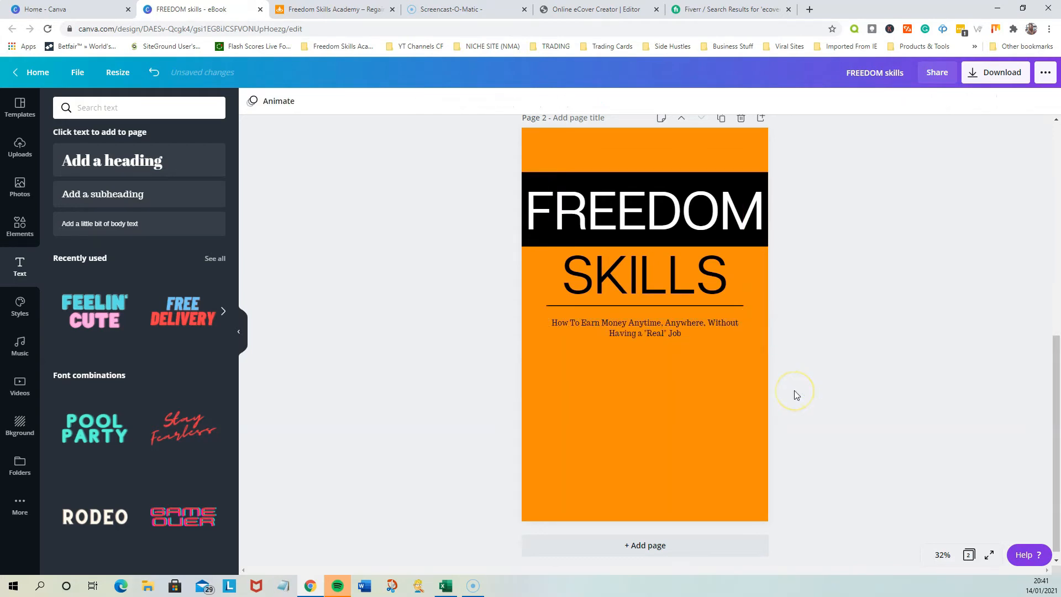
Compare the tagline with the page 1 original and set its font size on page 2 to 36
scroll(796, 394, up, 5)
scroll(796, 394, down, 3)
click(649, 435)
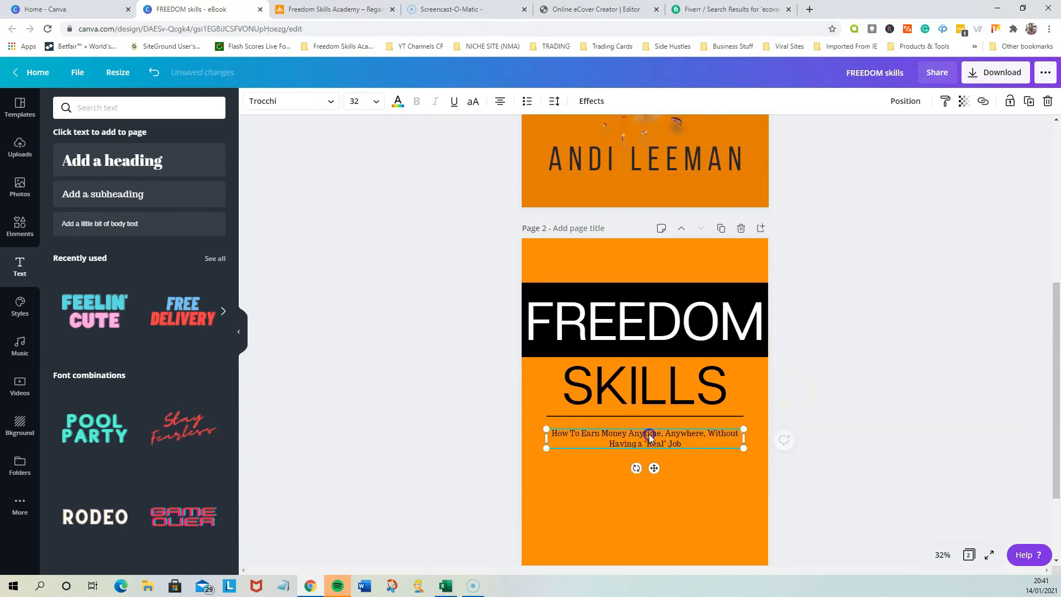
click(369, 102)
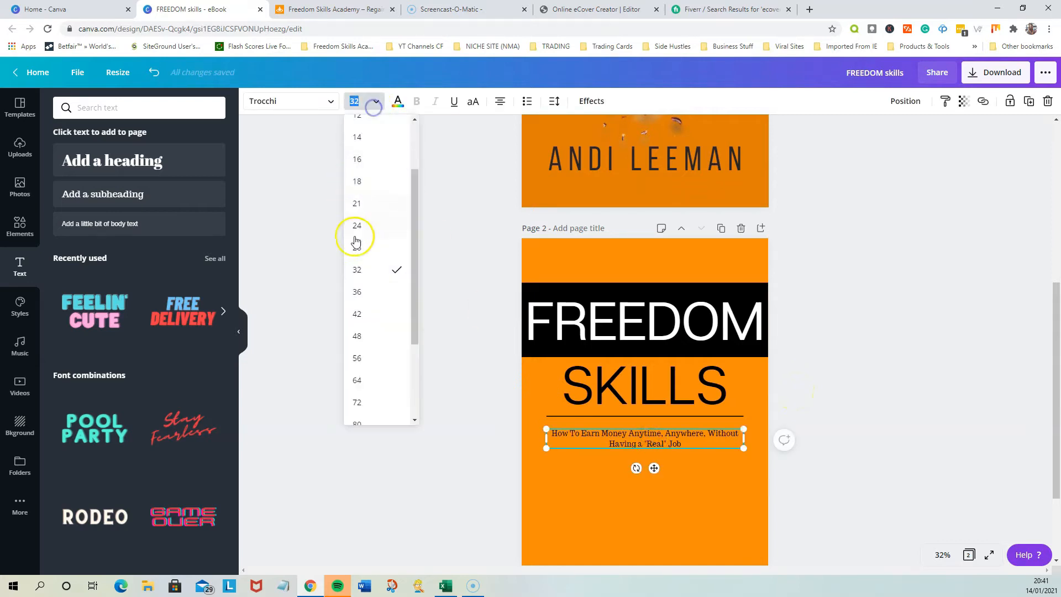
click(365, 291)
Set the font size of the tagline on page 2 to 40
click(367, 106)
click(353, 101)
click(376, 105)
click(352, 100)
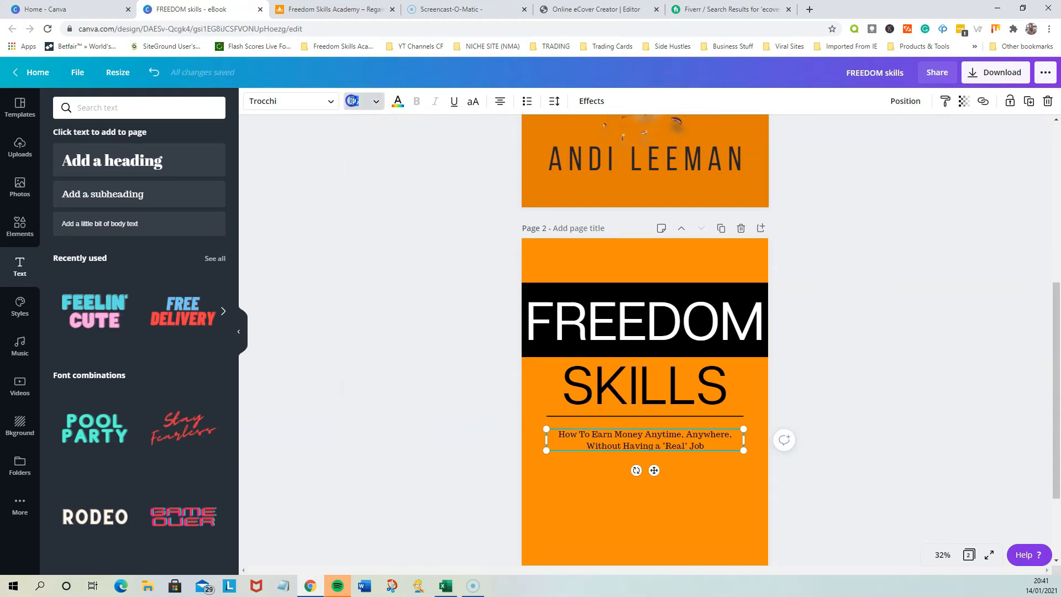
text(40)
key(Return)
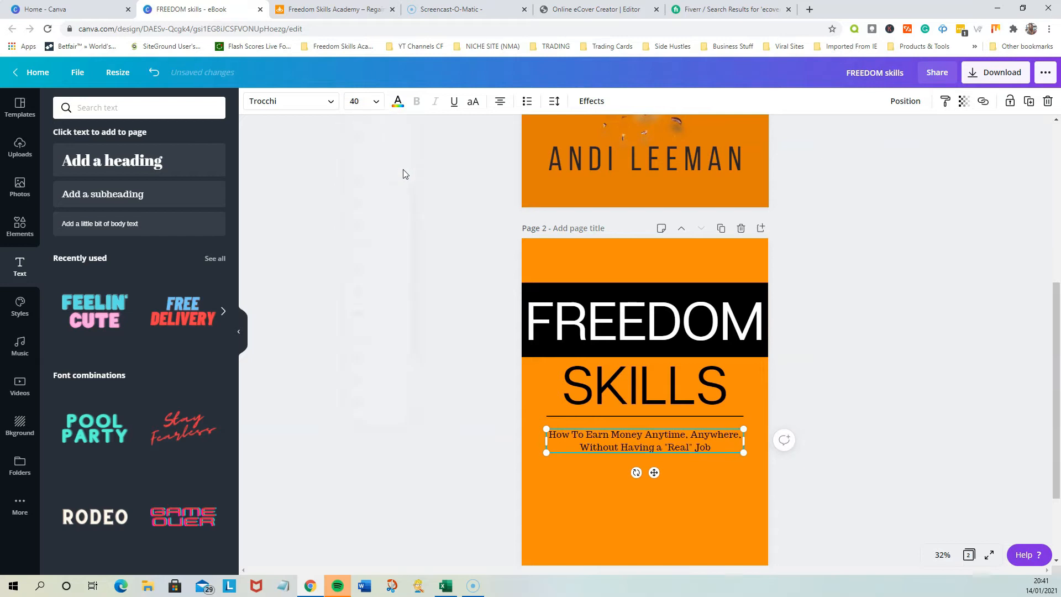
click(891, 400)
Compare page 2 with the original cover, clear the line search in the elements library and list all the shapes
scroll(861, 388, up, 4)
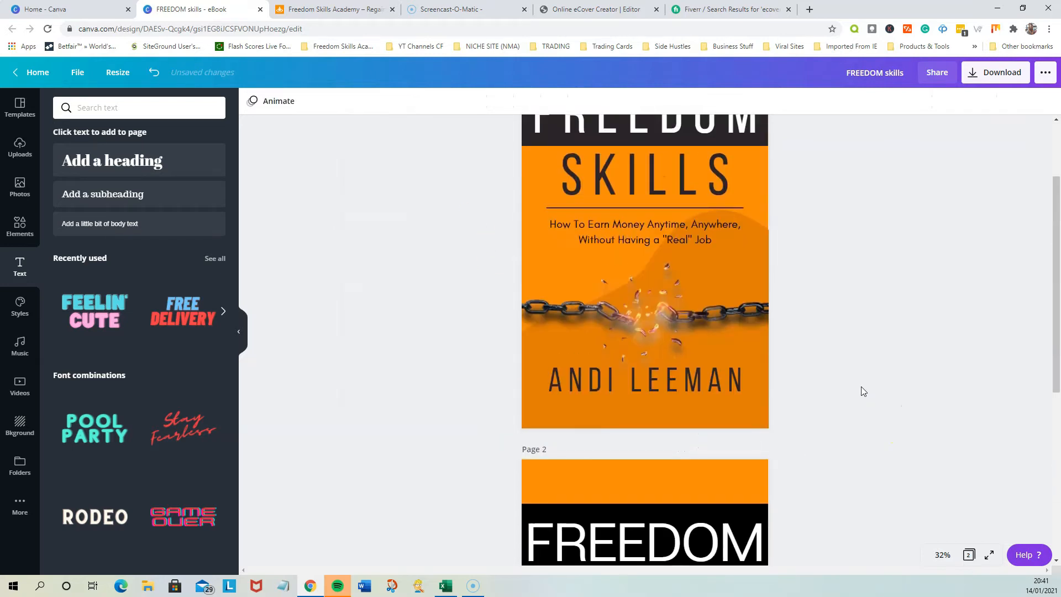
scroll(861, 388, down, 2)
scroll(863, 391, up, 3)
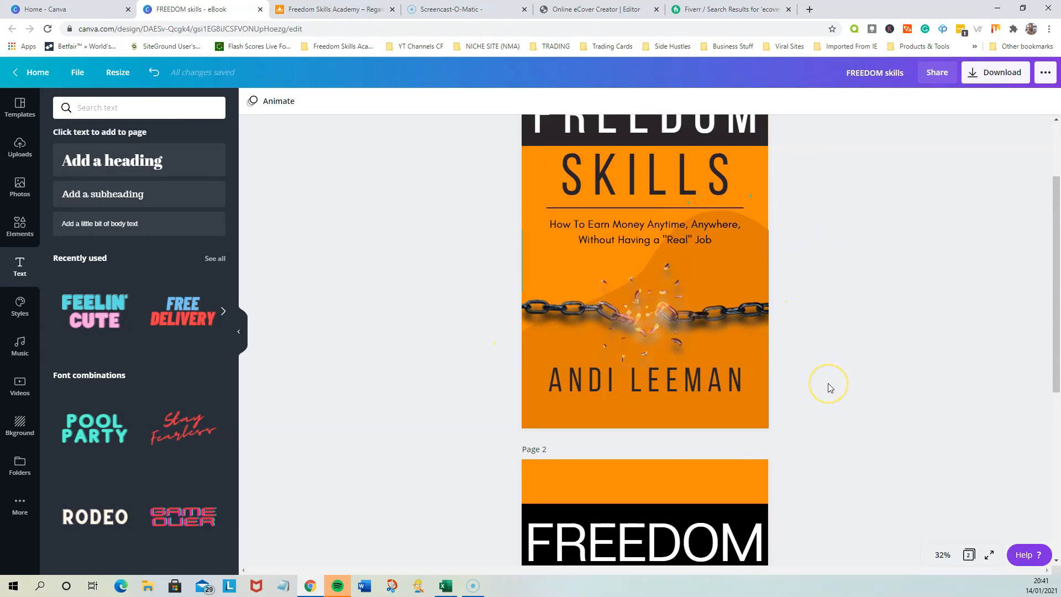
scroll(829, 388, up, 2)
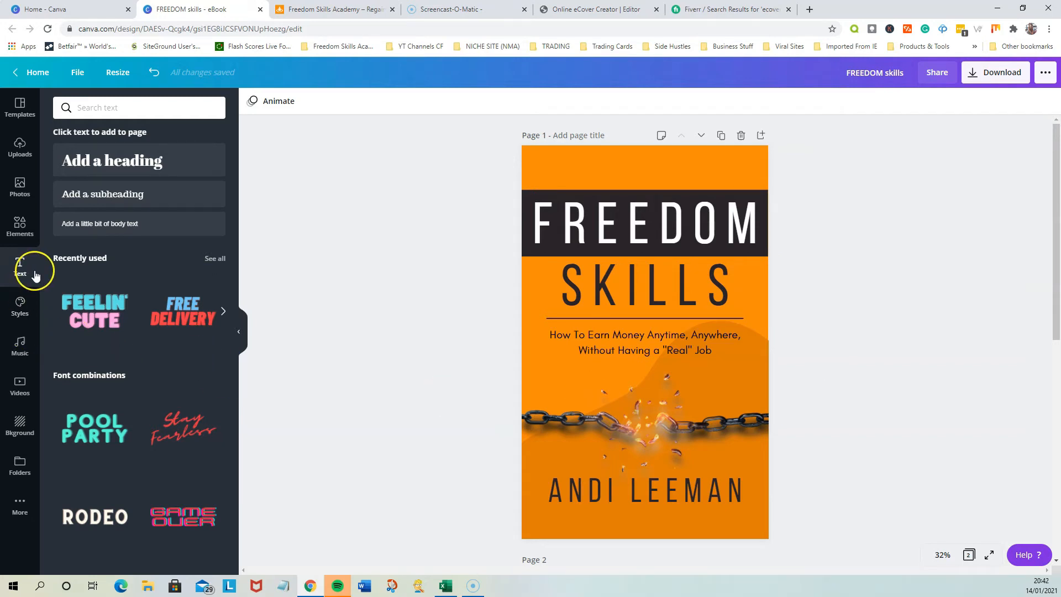
click(26, 236)
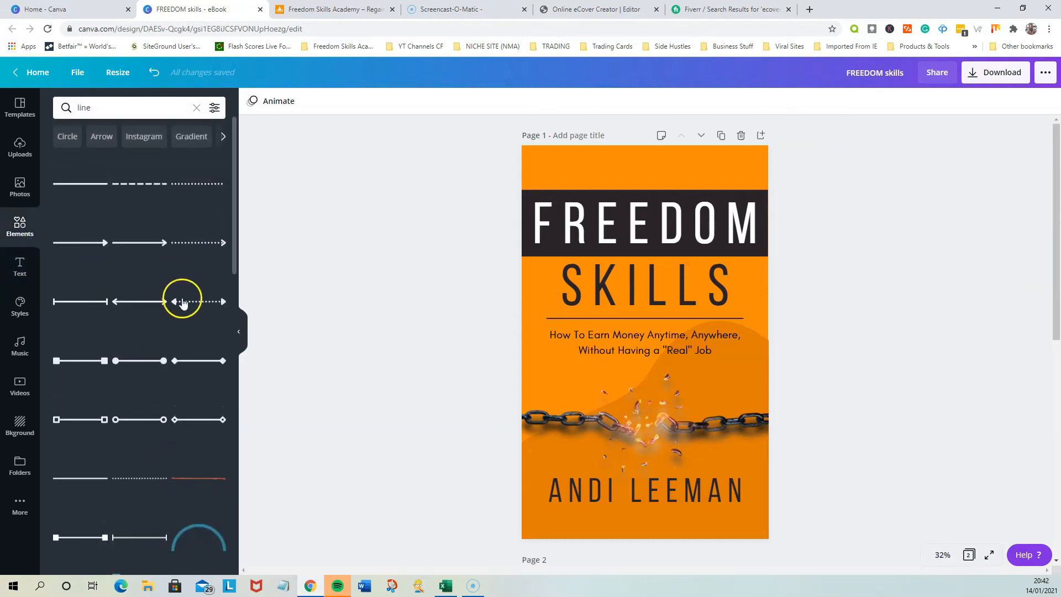
click(197, 109)
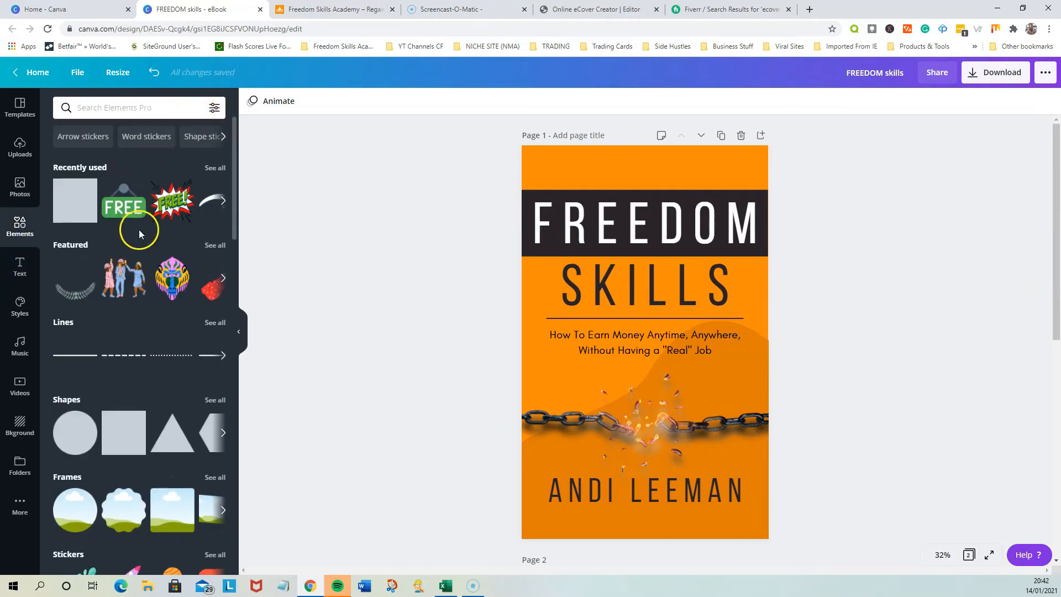
scroll(166, 354, down, 2)
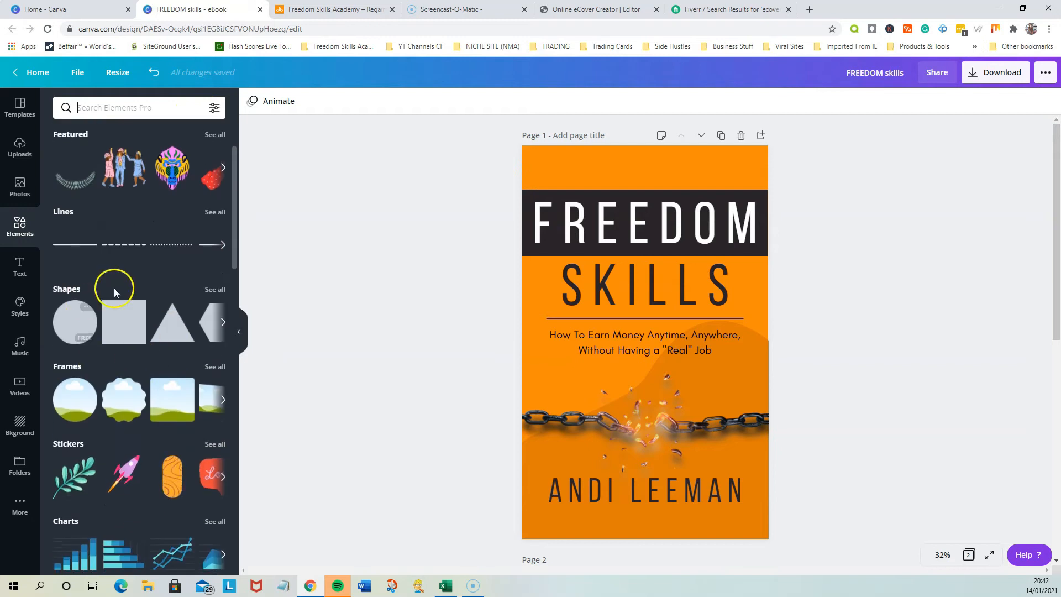
click(215, 289)
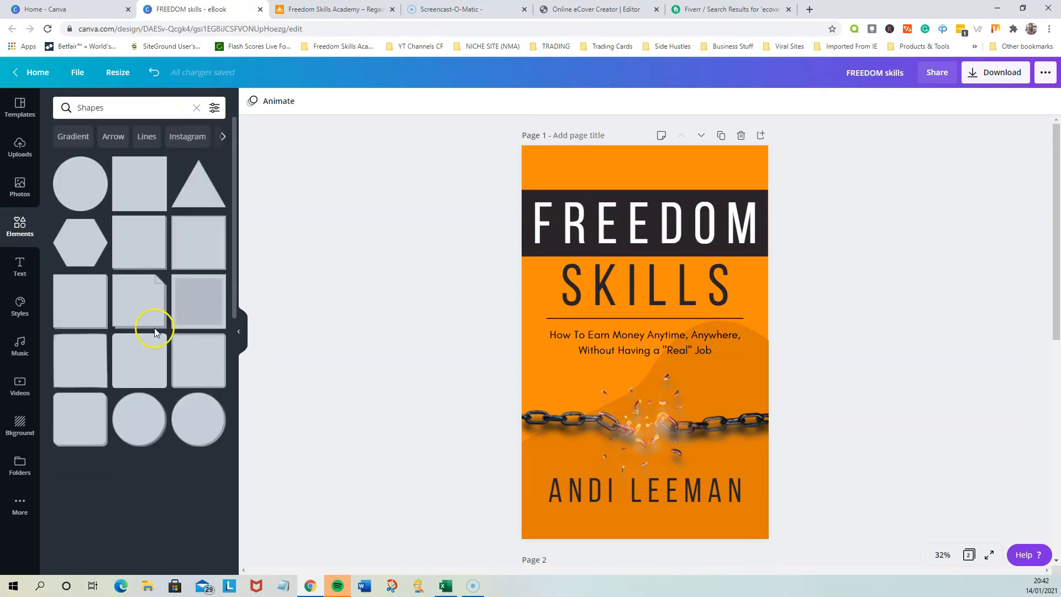
Search the elements library for "splash" and browse the graphics for a brush-like splash
drag(103, 108, 56, 107)
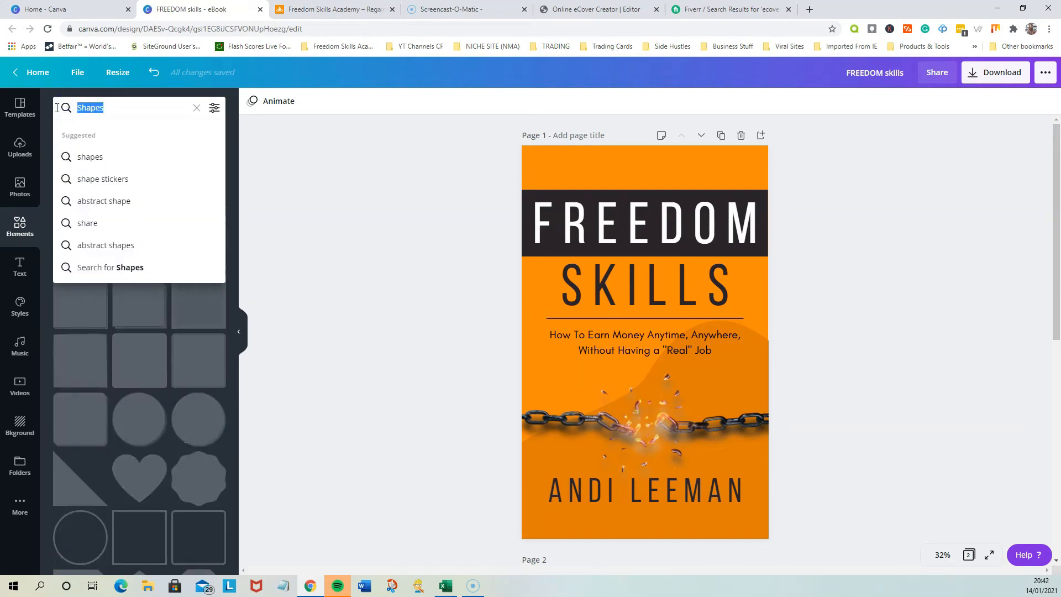
text(splash)
key(Return)
scroll(112, 409, down, 2)
scroll(112, 406, down, 5)
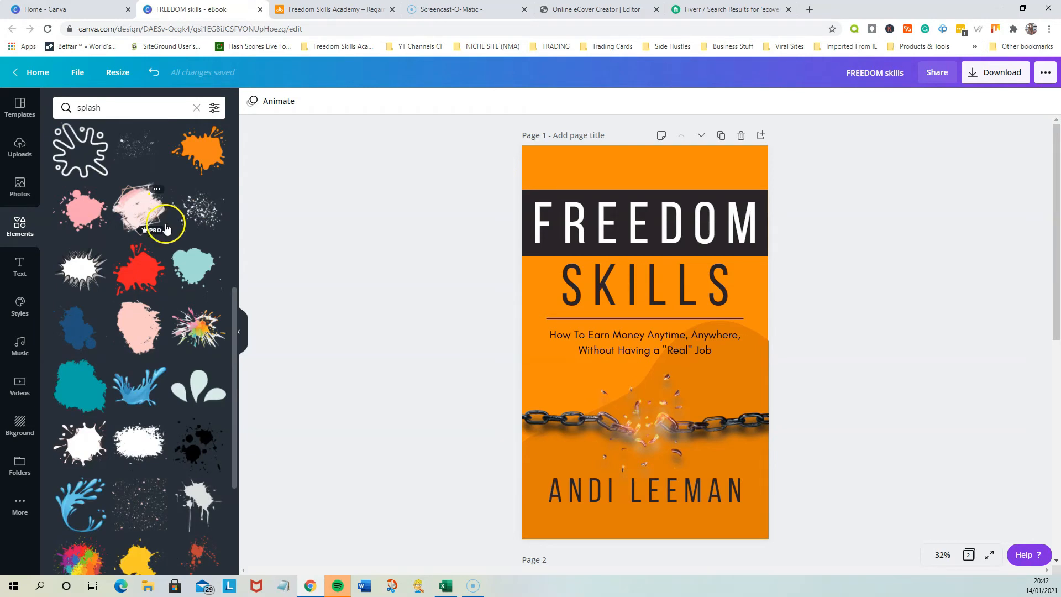
scroll(159, 469, up, 1)
click(126, 382)
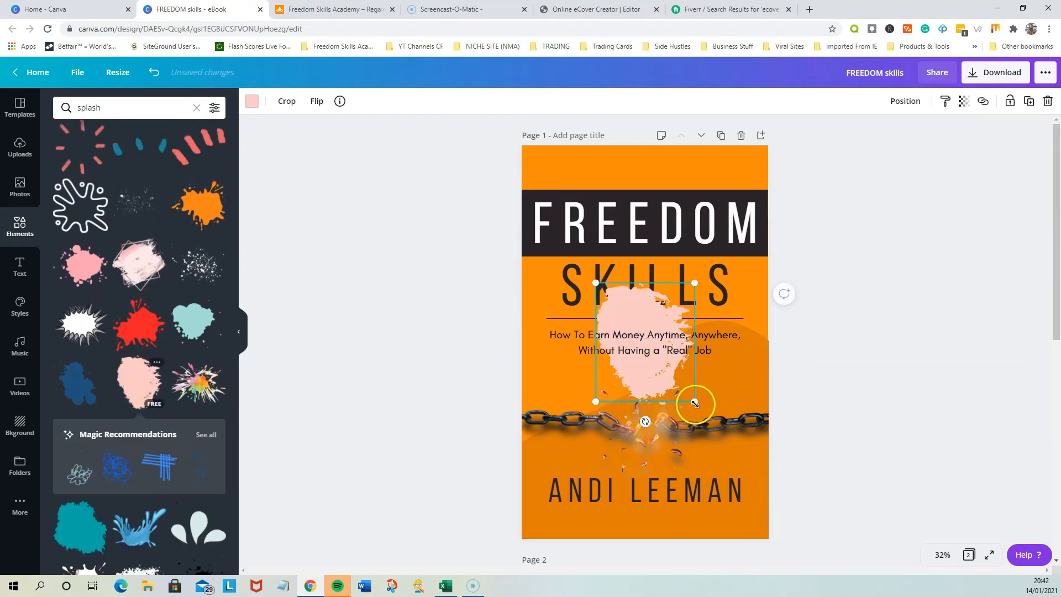
key(Delete)
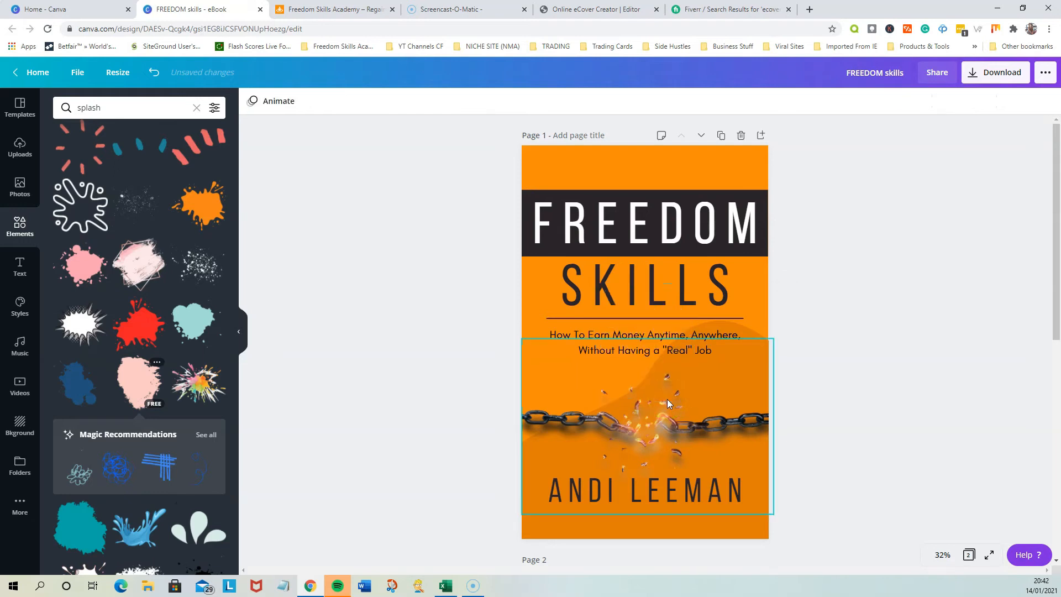
Add the pink brush splash to page 2, enlarge it to about 810 by 970 and place it below the tagline
scroll(667, 399, down, 5)
click(669, 392)
click(149, 378)
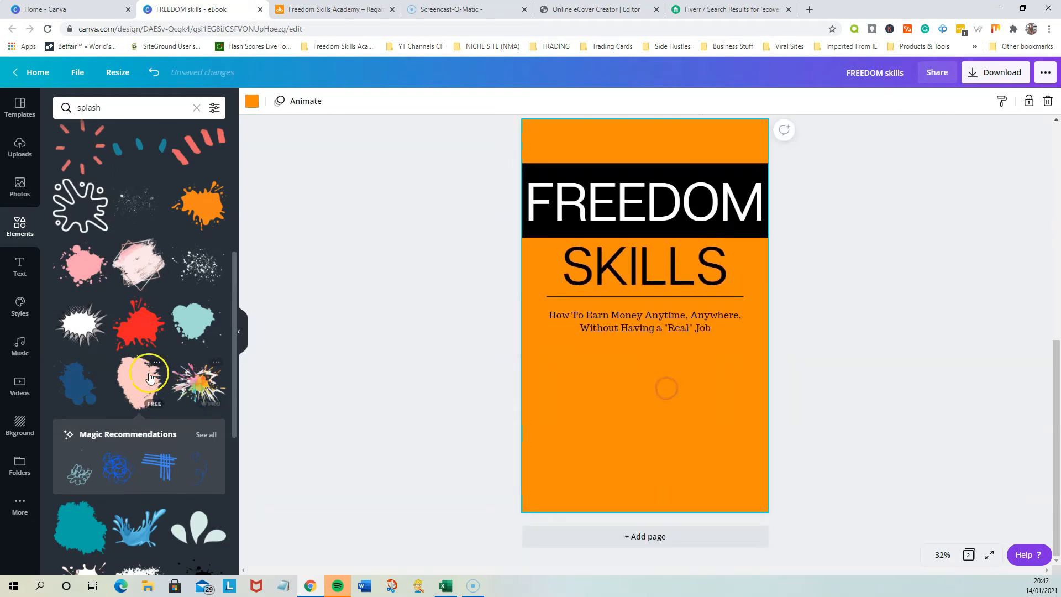
drag(694, 372, 745, 425)
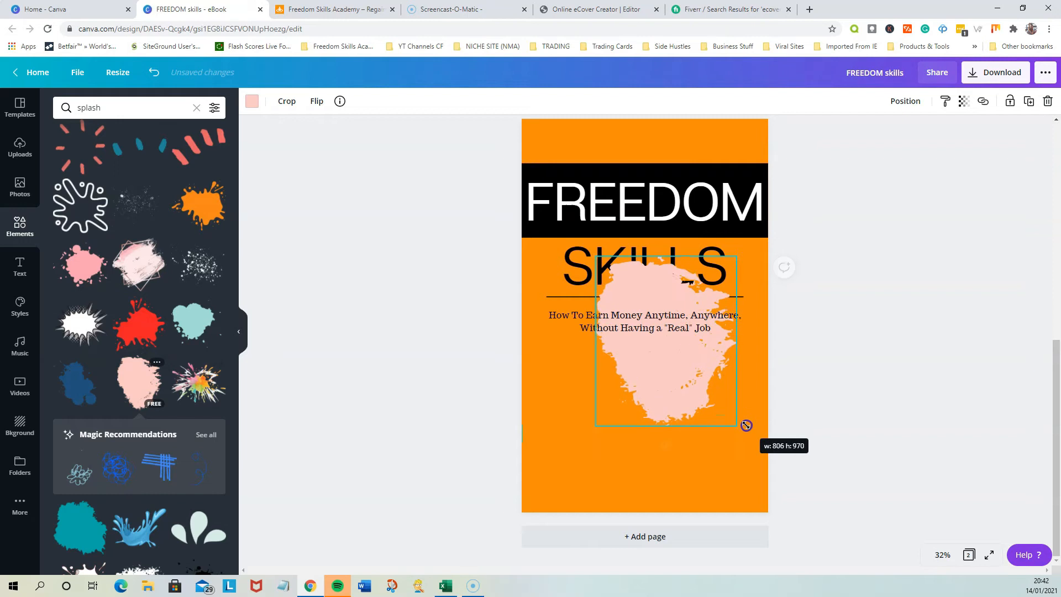
drag(694, 377, 645, 441)
Examine the darker background shape on page 1 and the background colour of page 2
scroll(787, 392, up, 5)
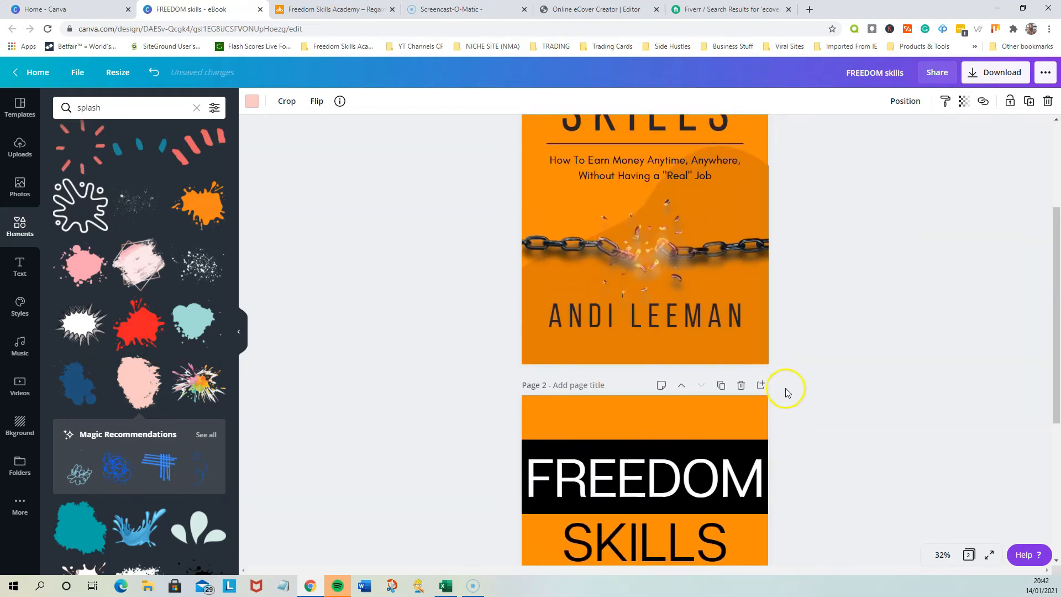
click(564, 362)
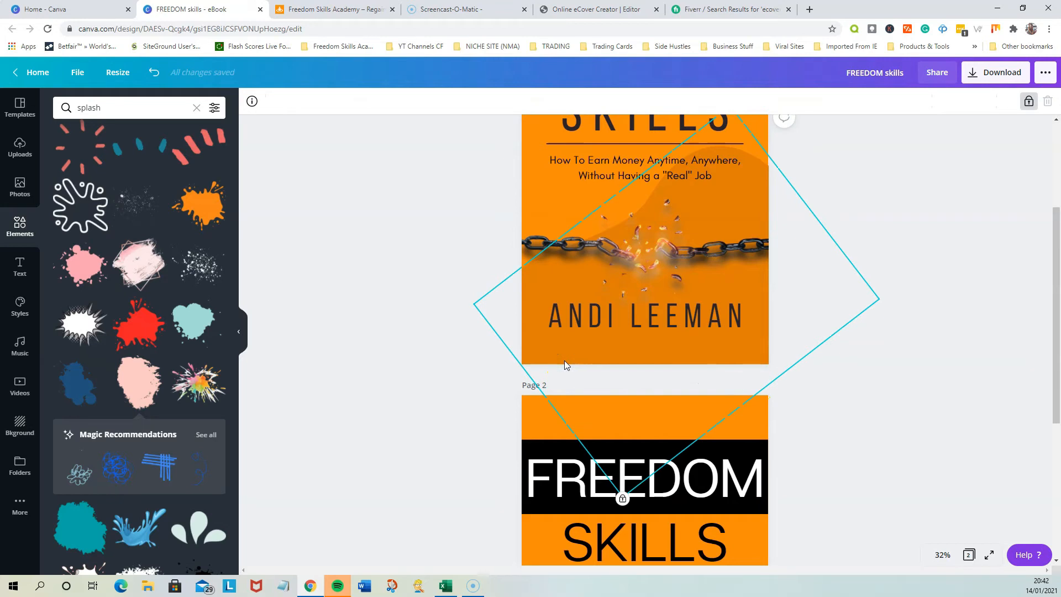
scroll(773, 436, down, 4)
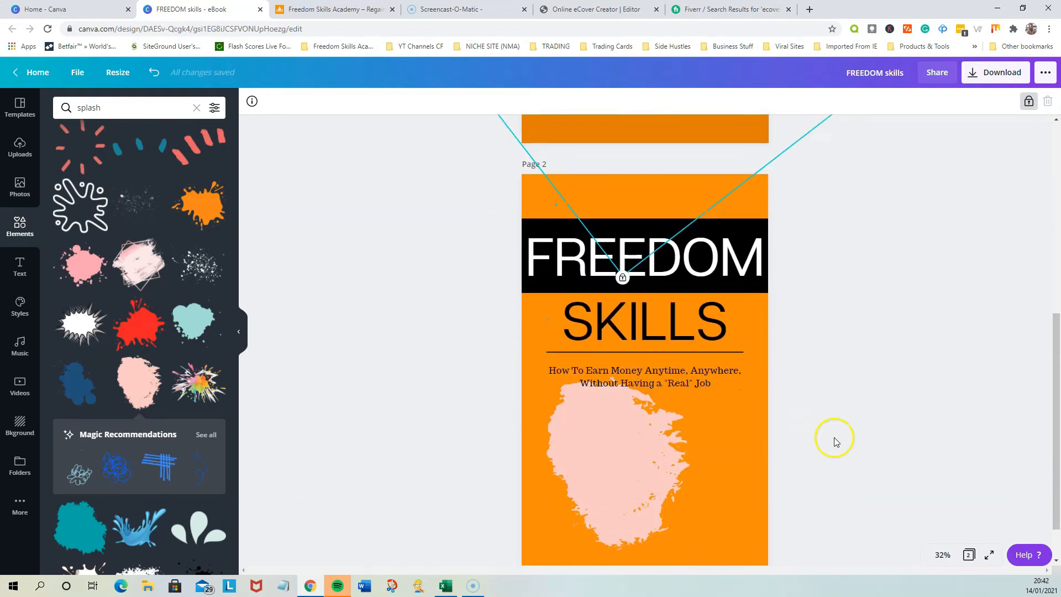
scroll(834, 440, down, 1)
click(738, 409)
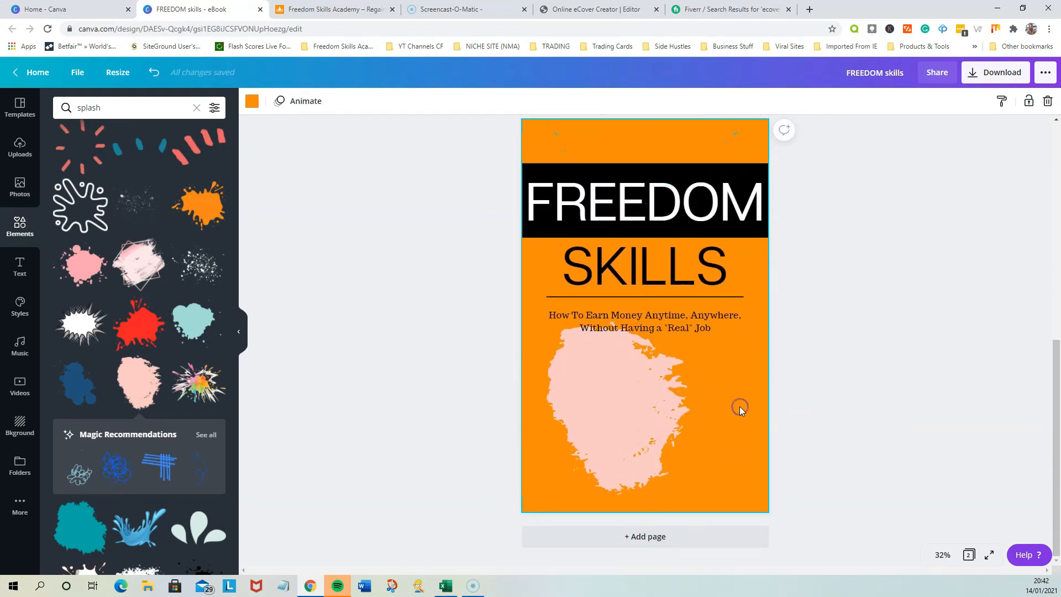
click(256, 100)
click(155, 212)
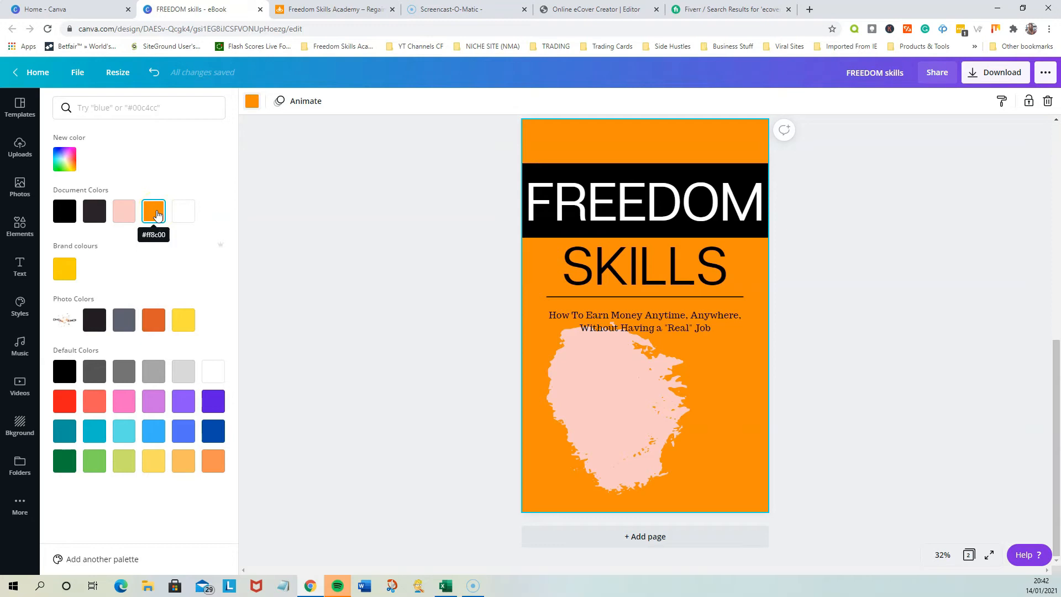
Recolour the pink splash on page 2 with the page's orange, darkened to #D47808
click(619, 369)
click(251, 101)
click(157, 212)
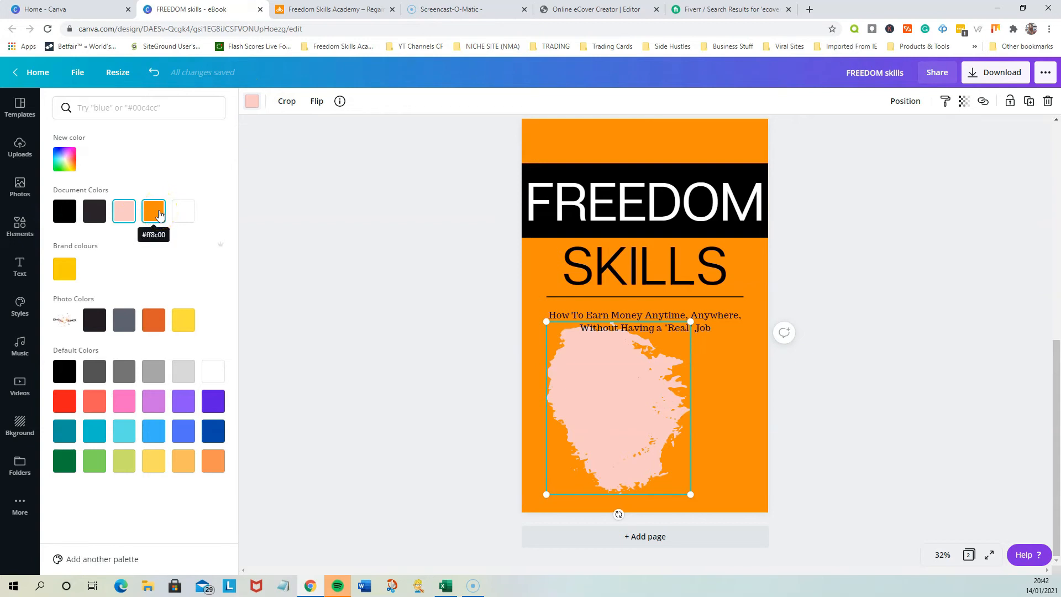
click(157, 213)
click(64, 160)
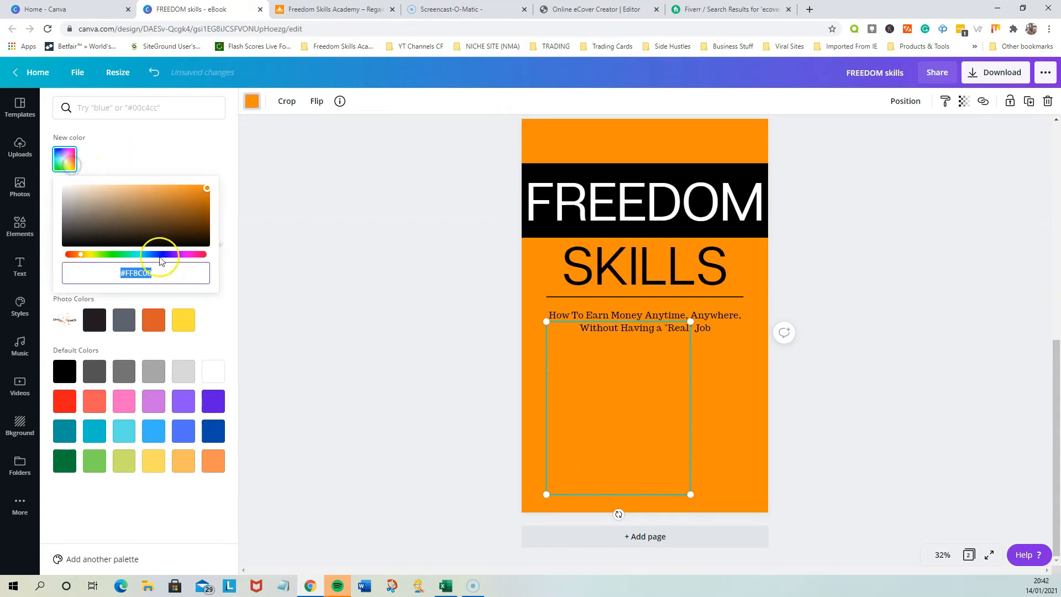
drag(207, 192, 205, 194)
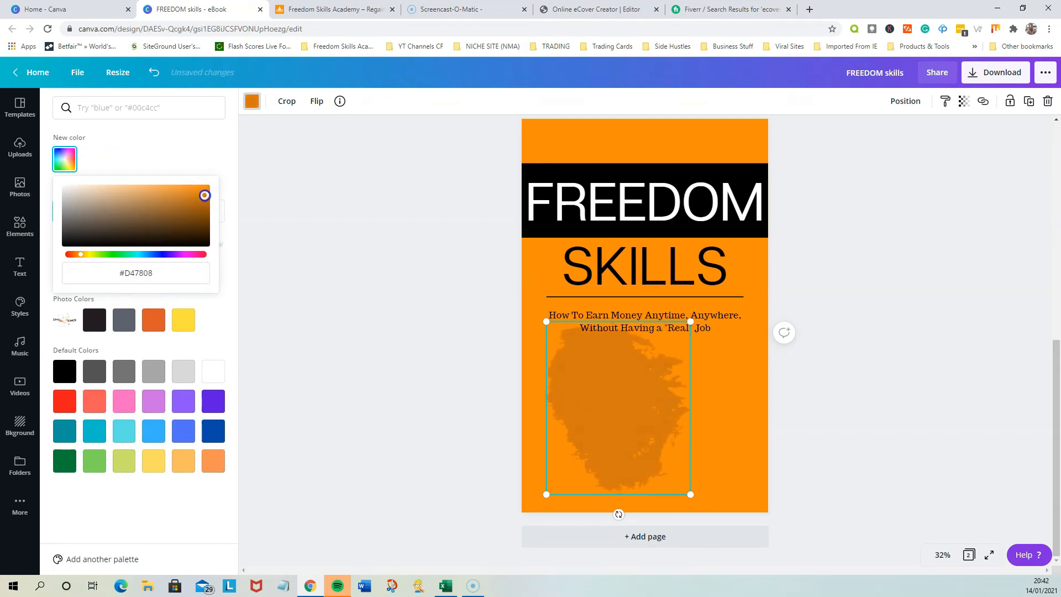
Rotate the splash onto its side, enlarge it and position it to cover the lower part of page 2
drag(618, 515, 531, 407)
click(852, 429)
drag(663, 409, 618, 468)
drag(660, 395, 815, 319)
drag(763, 377, 713, 454)
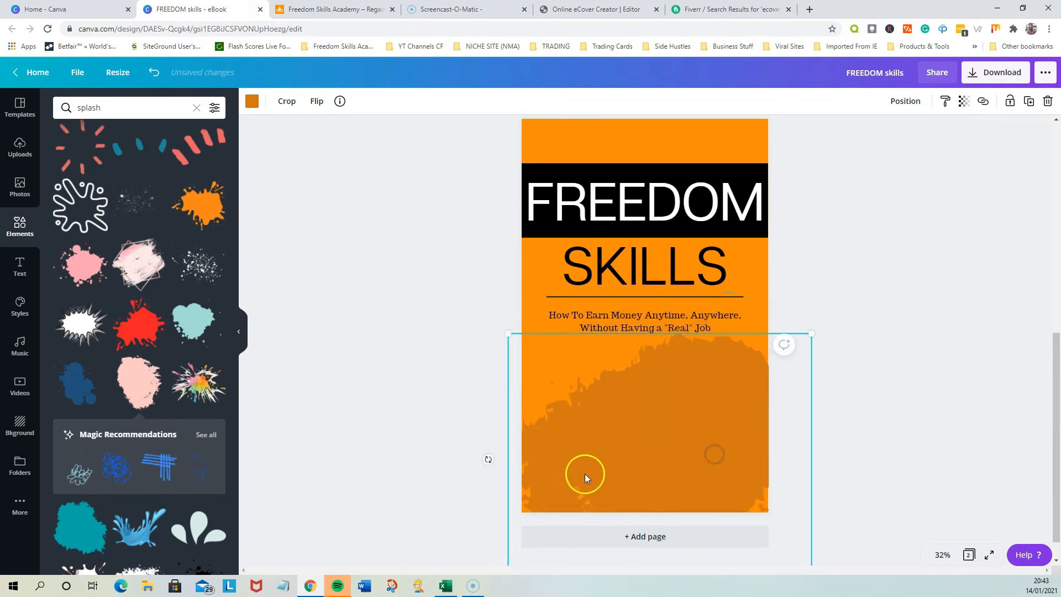
Lighten the splash's colour to #EB8304 and enlarge it slightly so its frame reaches up to the tagline
click(251, 101)
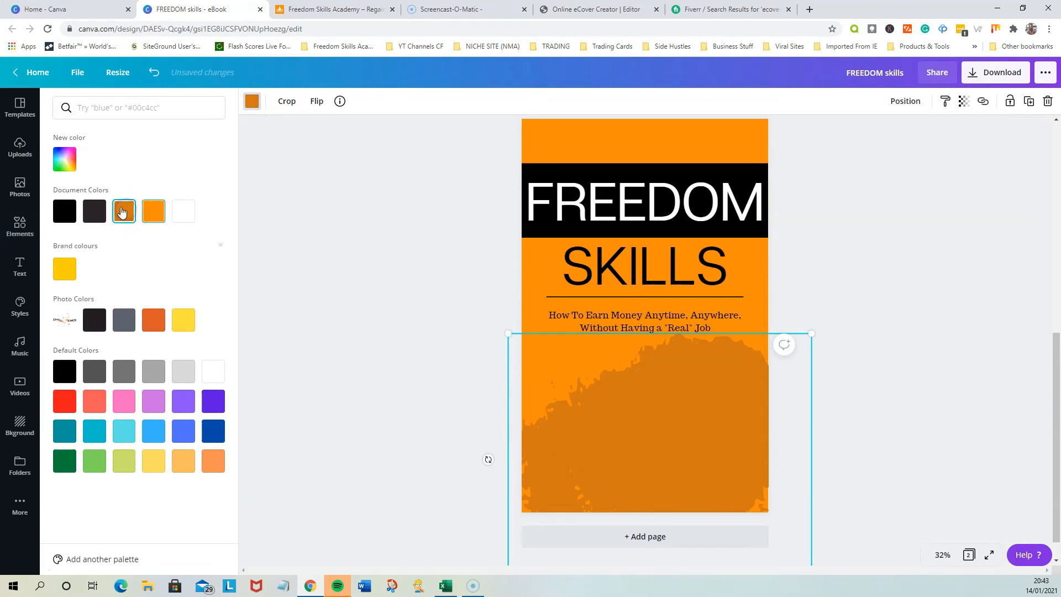
click(65, 159)
drag(202, 194, 205, 190)
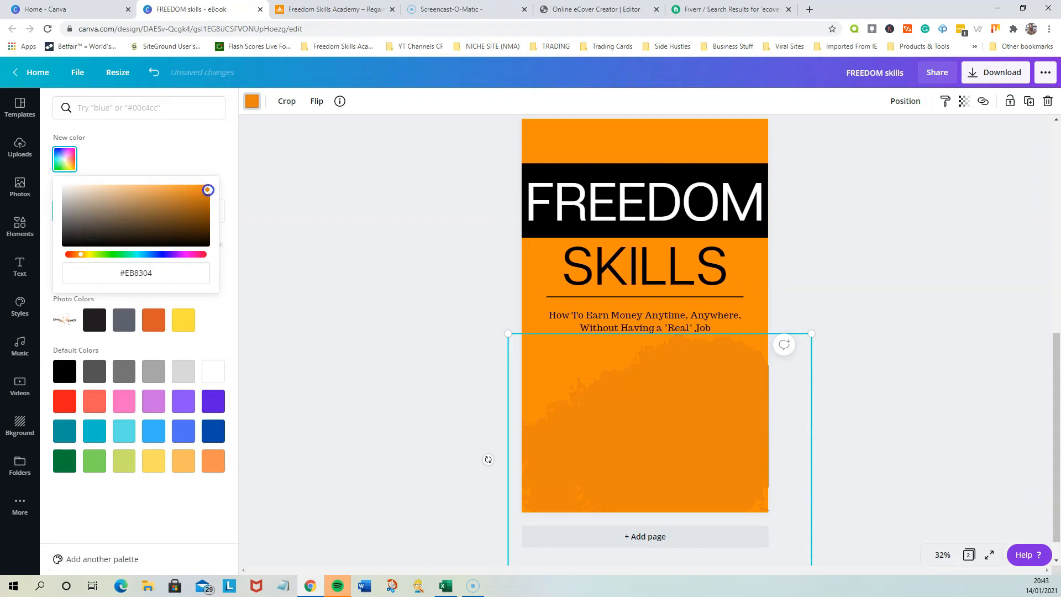
drag(811, 333, 840, 313)
click(937, 356)
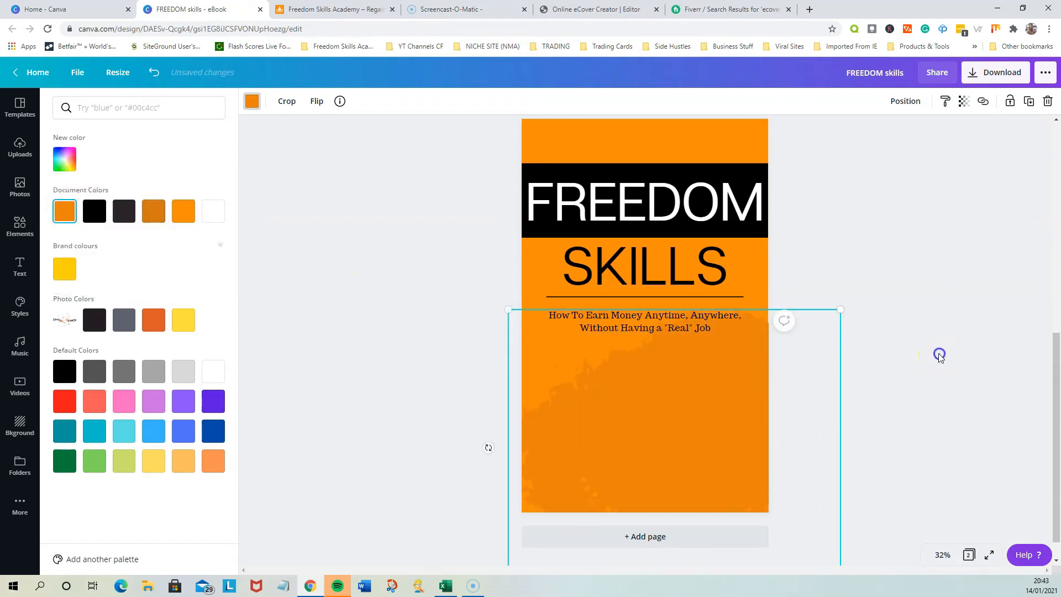
click(325, 361)
Compare the two pages, search the photo library for "freedom" and find the broken-chain photo used on the original cover
scroll(464, 357, up, 6)
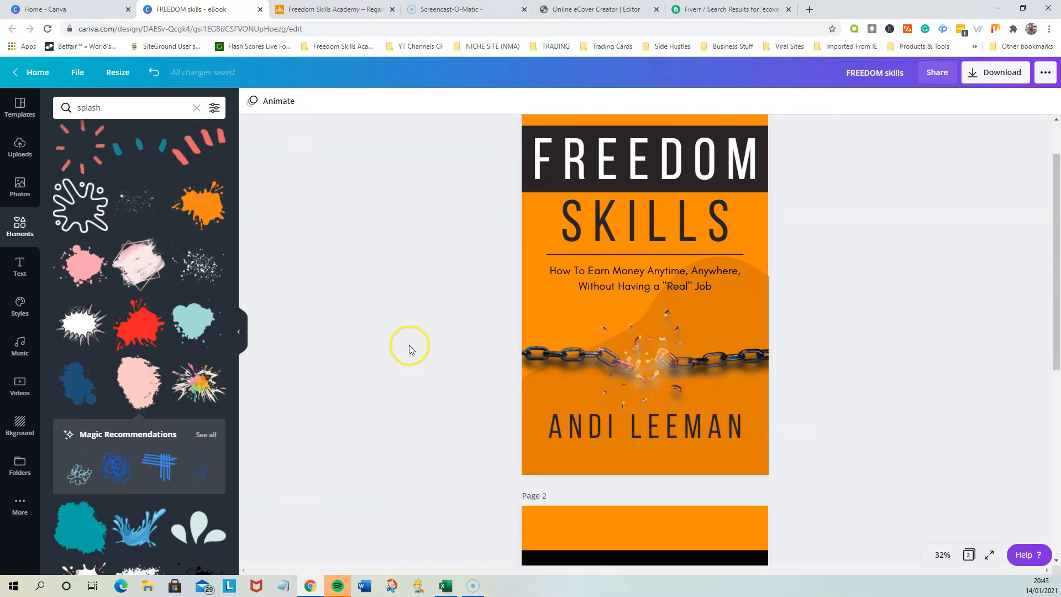
scroll(398, 364, down, 4)
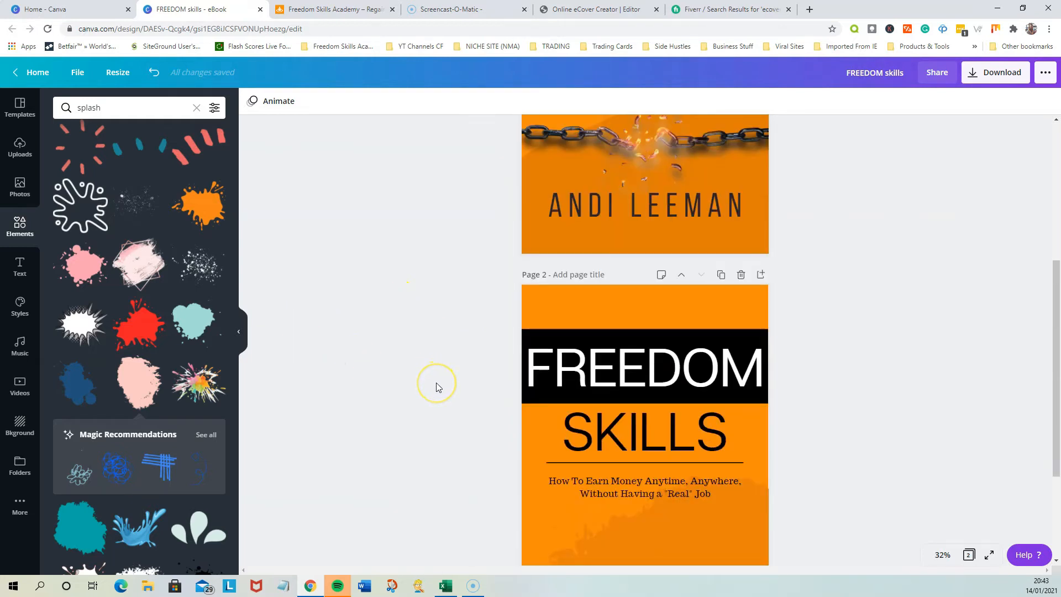
scroll(436, 387, down, 3)
scroll(437, 387, up, 5)
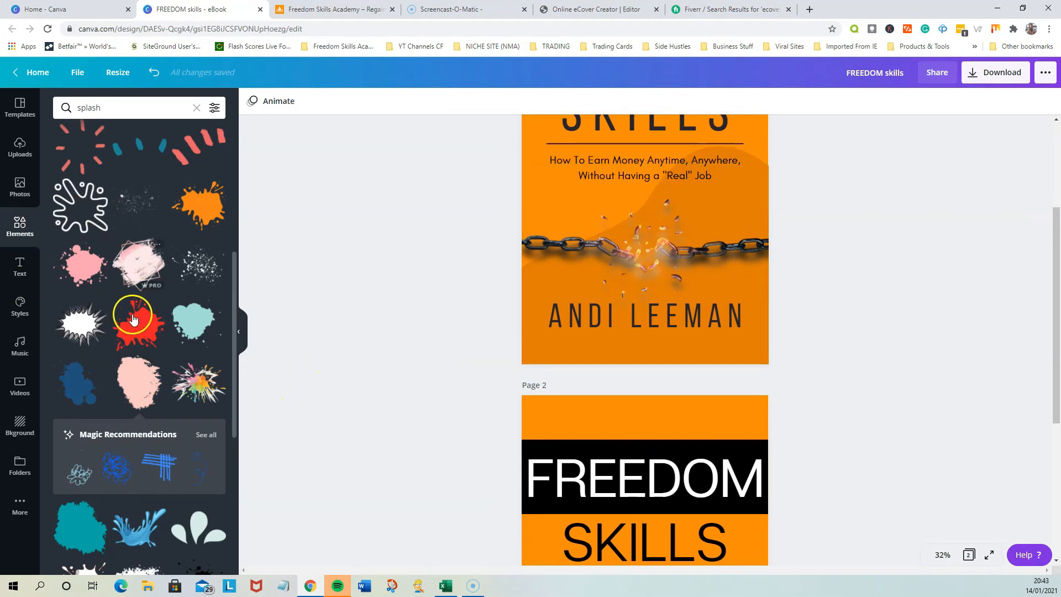
click(21, 188)
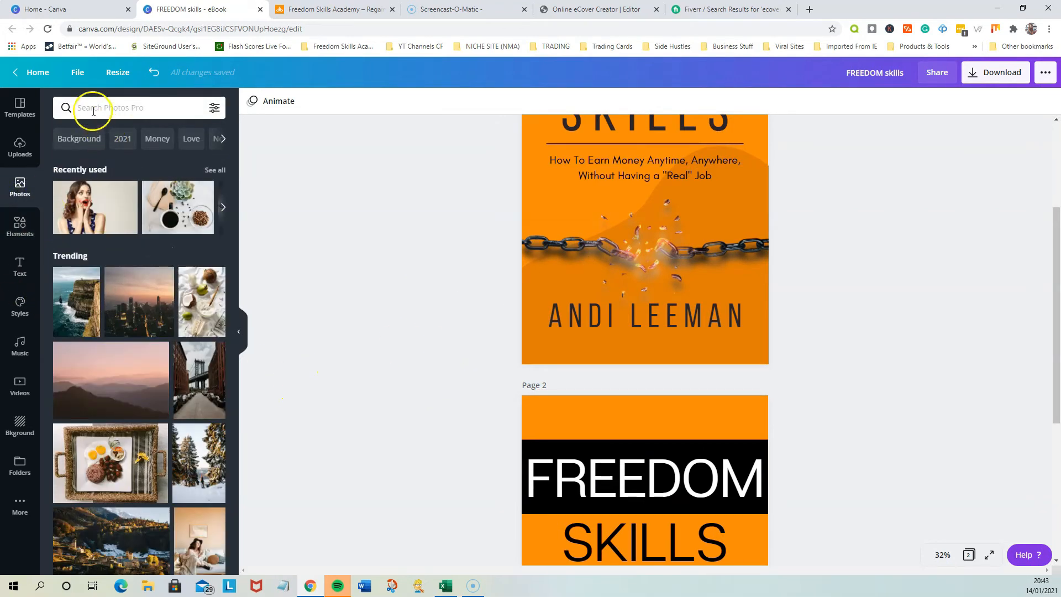
click(93, 110)
click(94, 179)
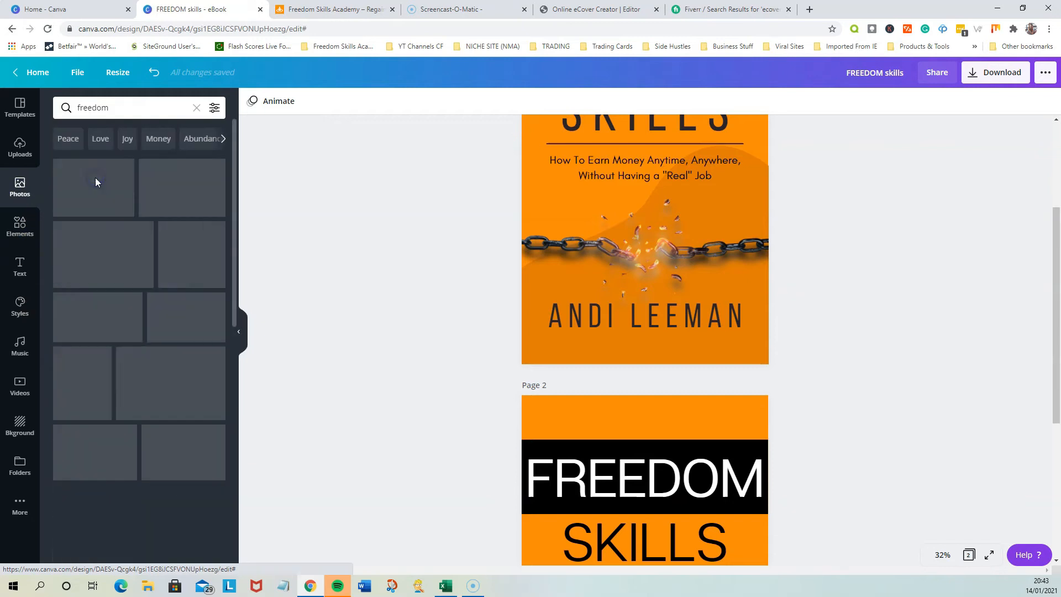
scroll(124, 311, down, 5)
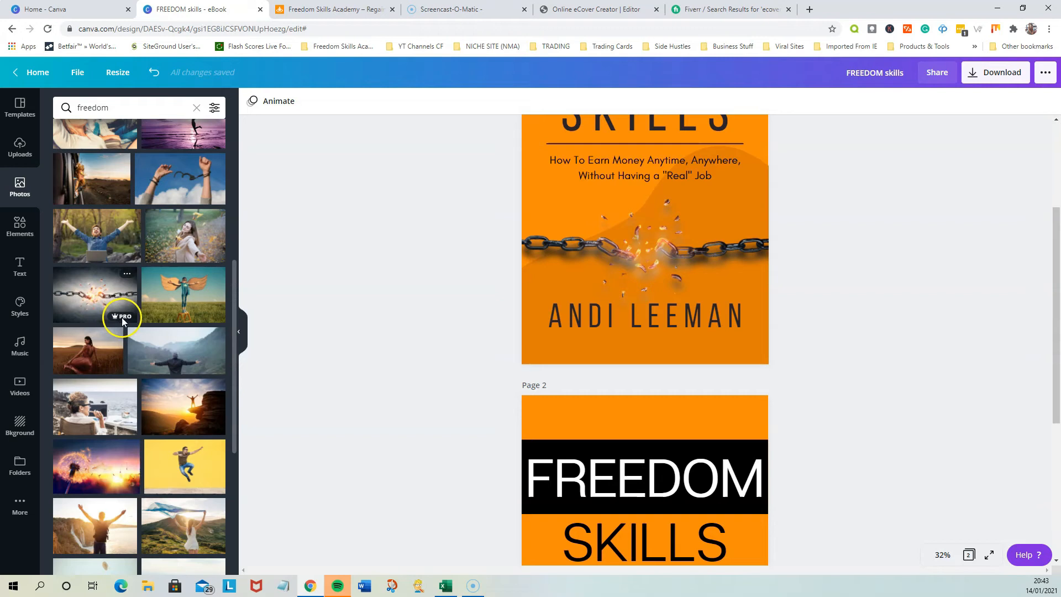
mouse_move(126, 321)
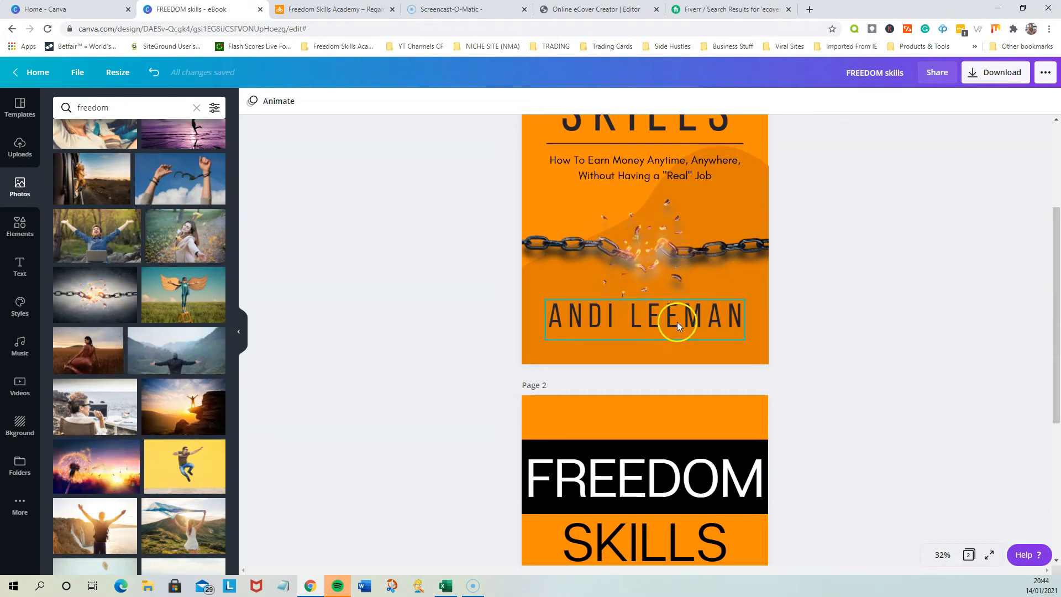
Add the broken-chain photo to page 2 and place it centred below the tagline
scroll(677, 322, down, 5)
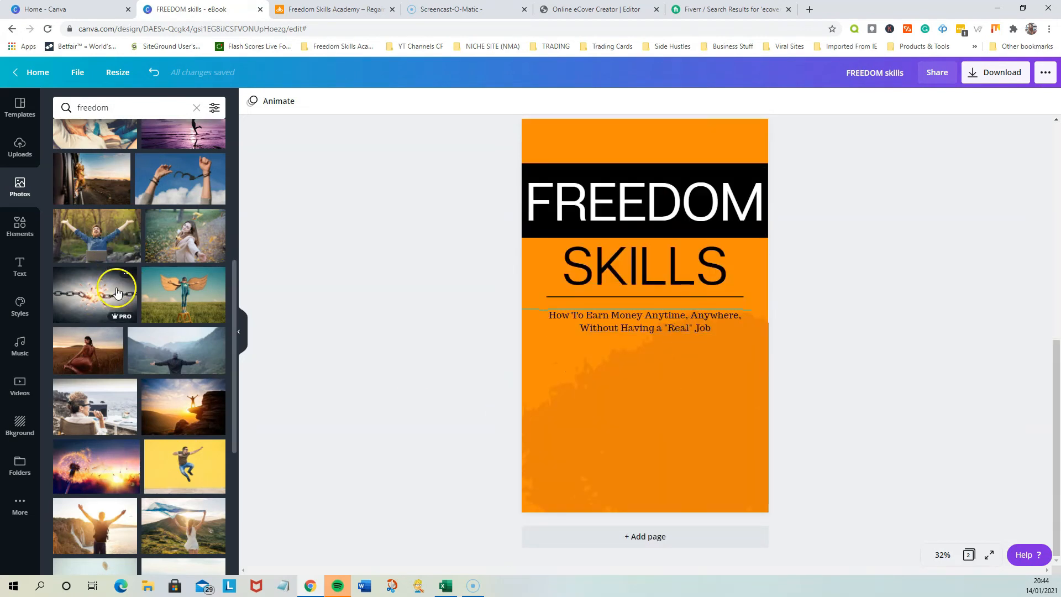
click(112, 274)
drag(648, 367, 646, 464)
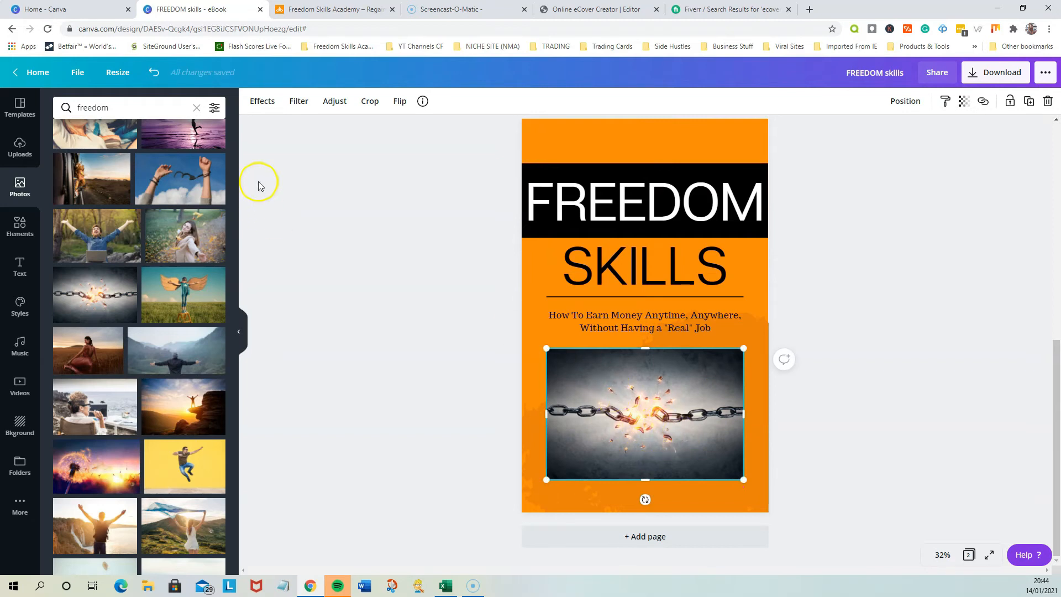
Remove the background from the broken-chain photo on page 2 using the Background Remover effect
click(260, 101)
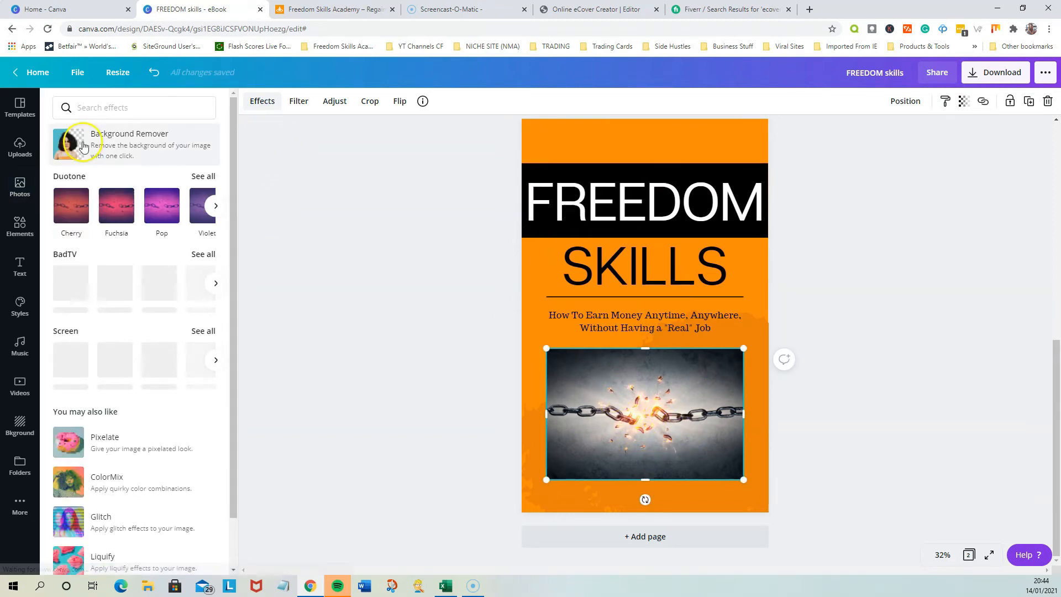
click(133, 150)
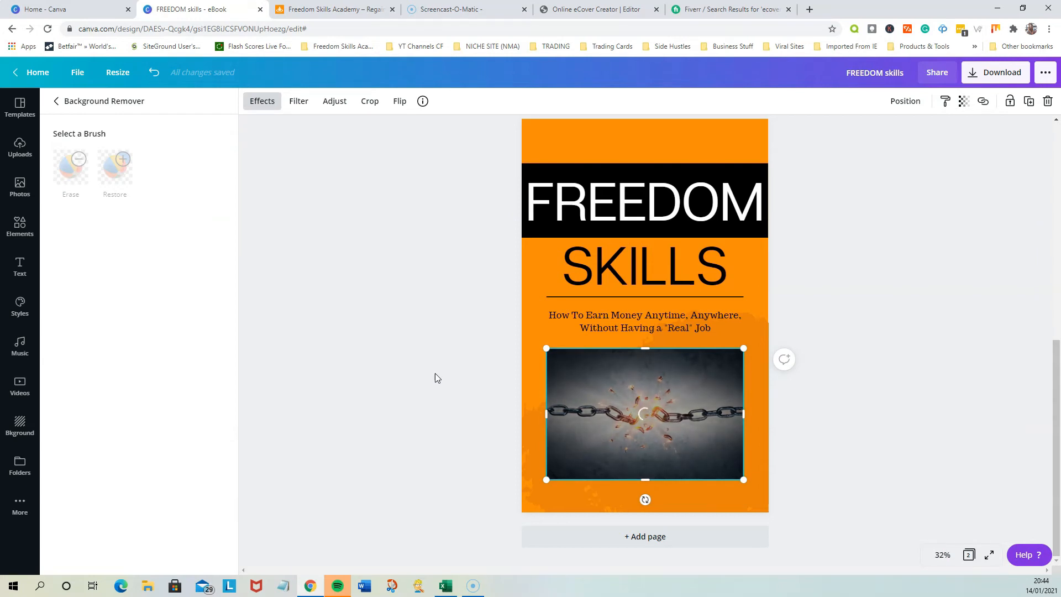
click(463, 409)
click(632, 422)
click(841, 445)
Enlarge the cut-out chain to span the full width of page 2, positioned just below the tagline
drag(687, 421, 659, 417)
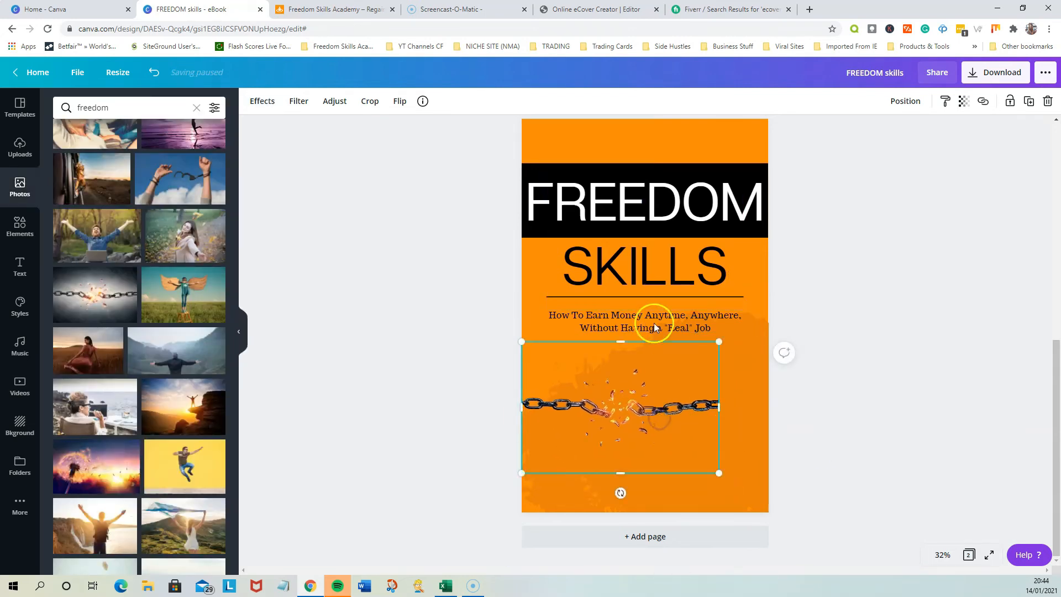
scroll(661, 332, up, 5)
scroll(652, 332, down, 5)
drag(719, 473, 703, 417)
click(857, 451)
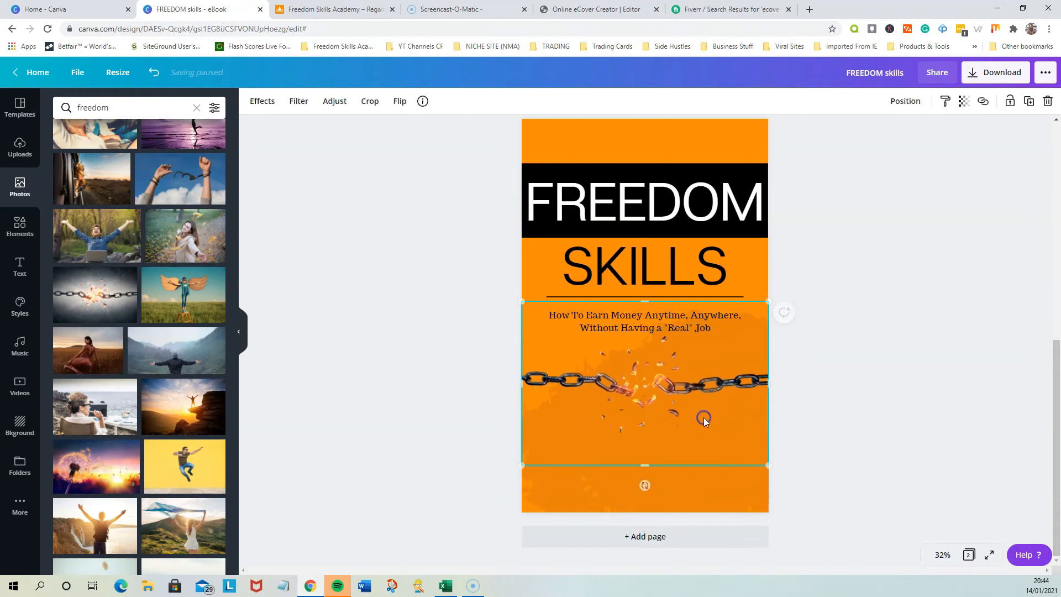
click(832, 430)
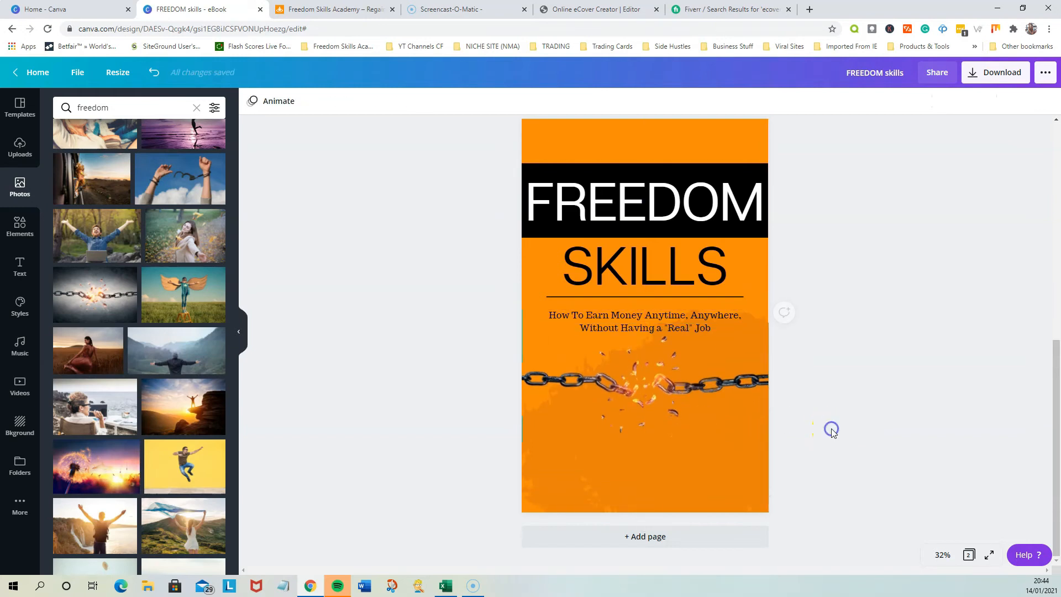
Duplicate the chain image and enlarge the copy slightly, placing it just lower over the original
click(699, 385)
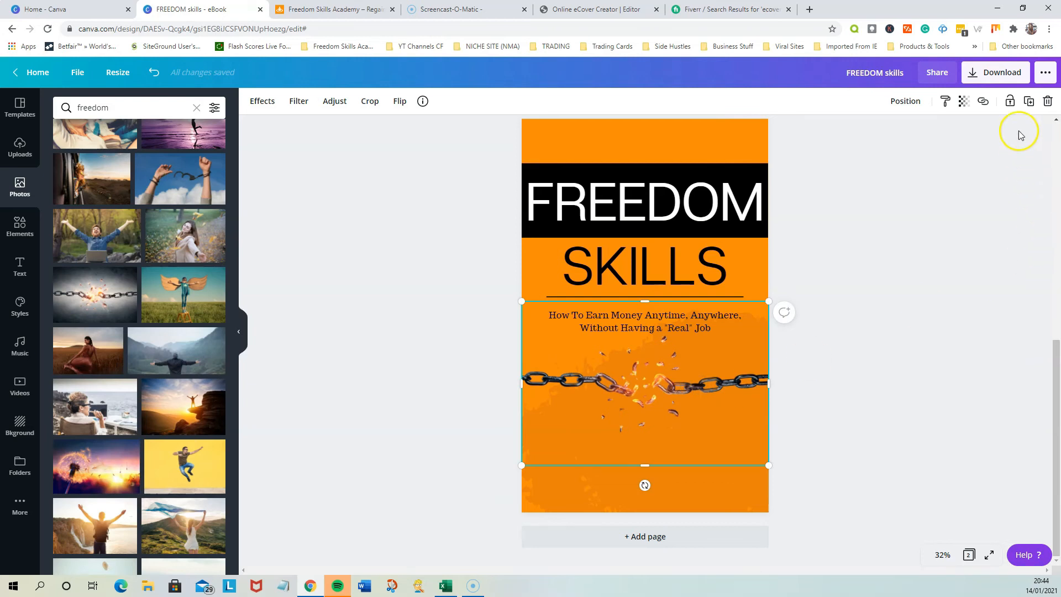
click(1028, 105)
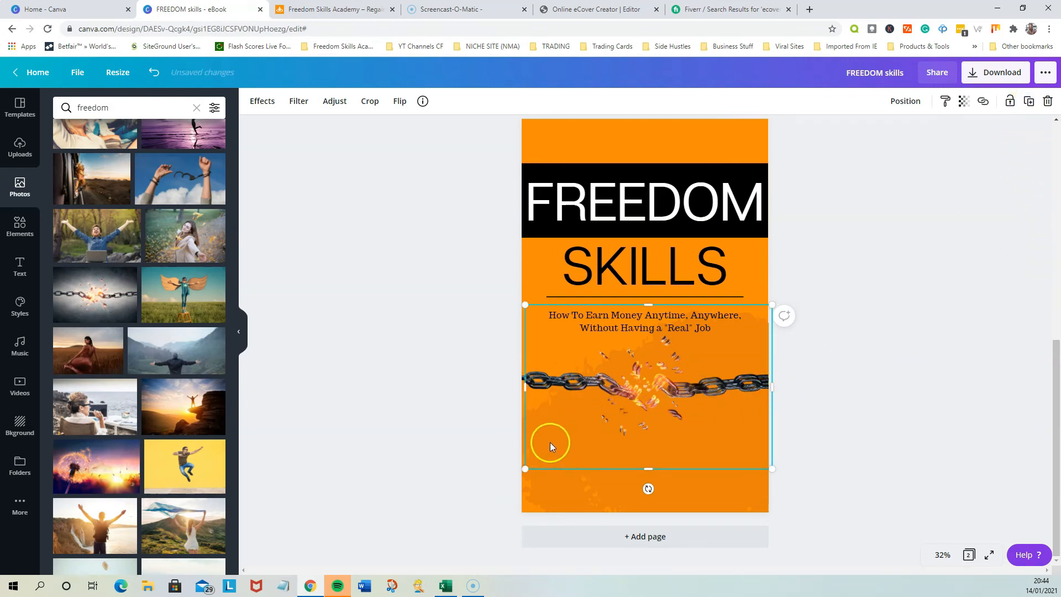
drag(524, 472, 518, 476)
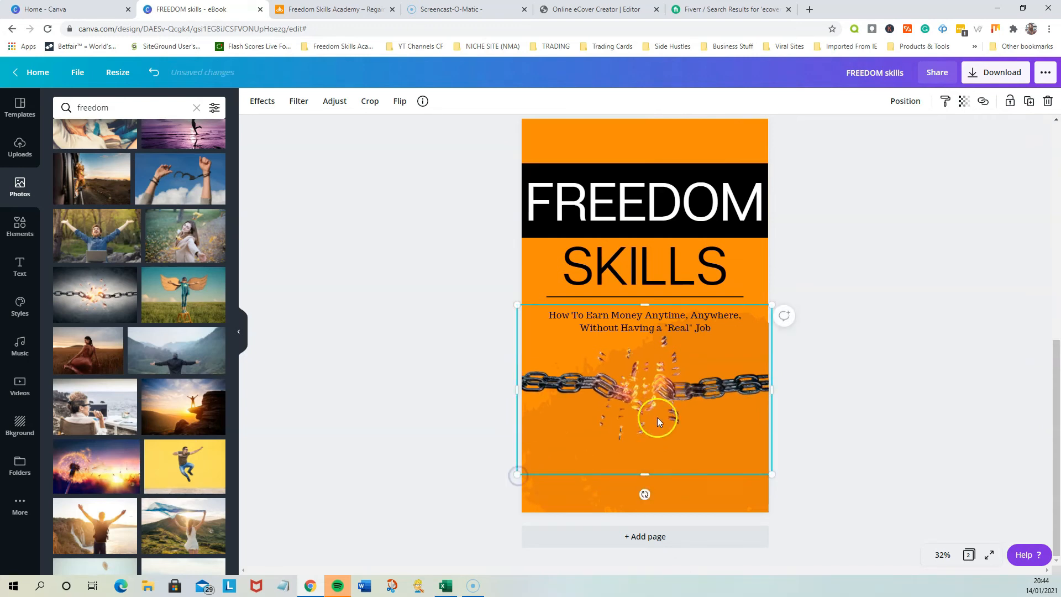
Turn the duplicated chain into a dark shadow with the Greyscale filter, blur 40 and brightness -100
click(298, 103)
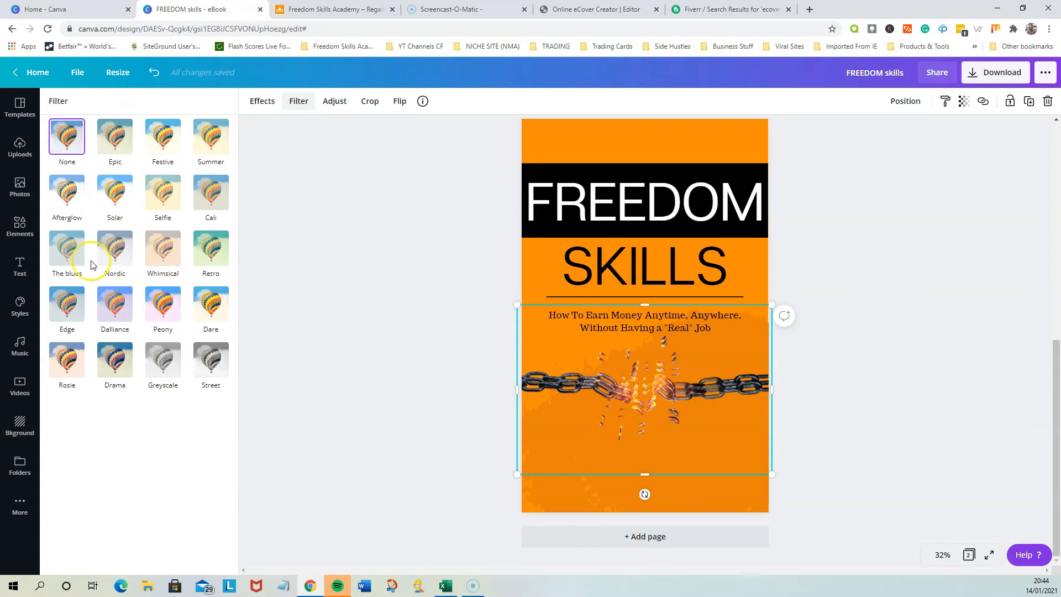
click(173, 369)
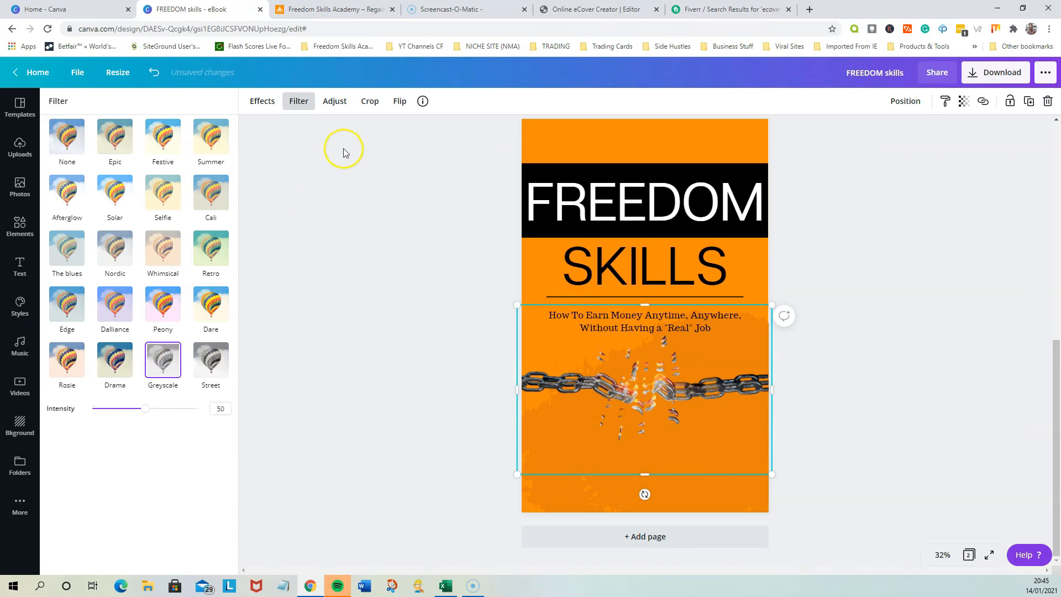
click(335, 102)
drag(149, 223, 185, 222)
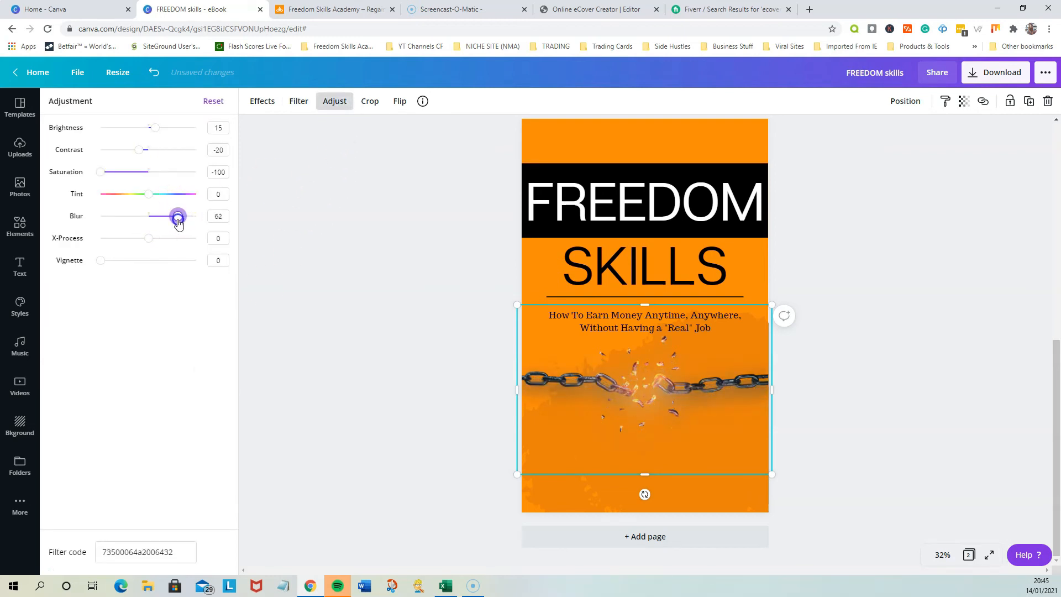
drag(154, 128, 104, 132)
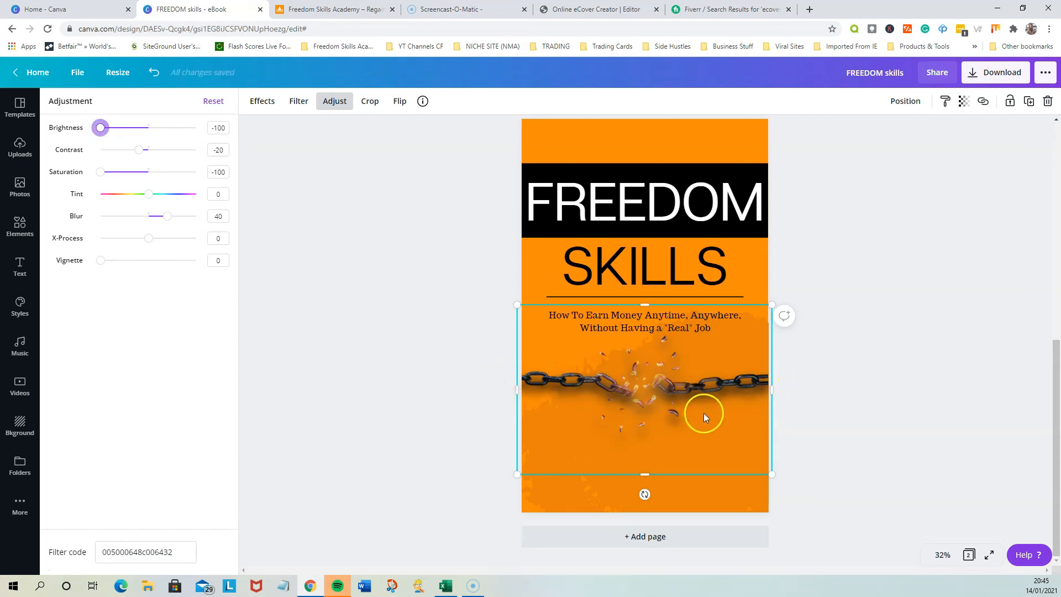
Send the blurred chain copy one layer backward so it sits behind the sharp chain
click(898, 105)
click(846, 138)
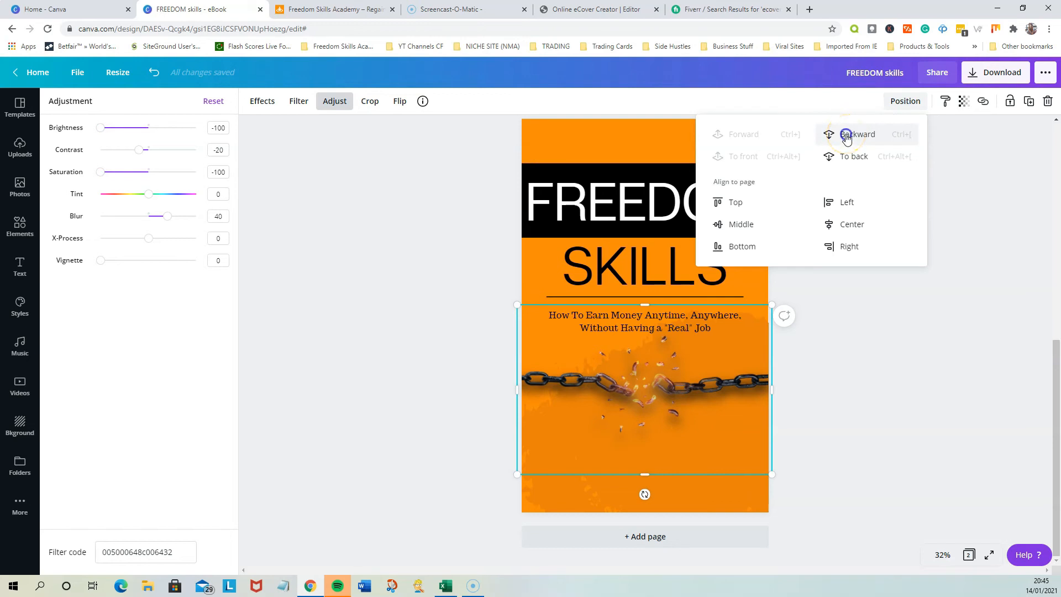
click(758, 136)
click(834, 137)
click(569, 378)
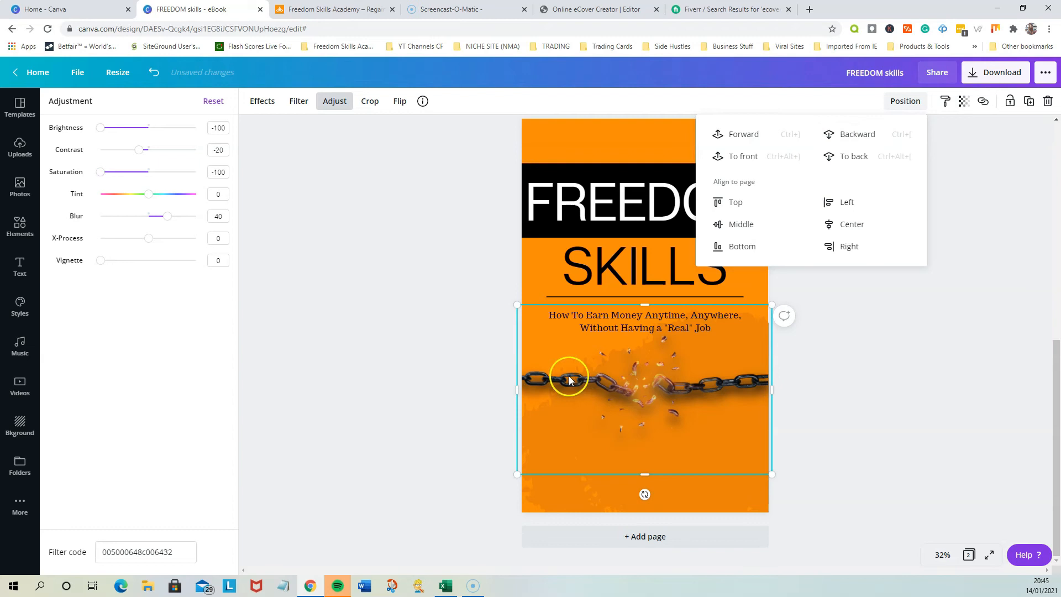
click(865, 443)
click(426, 429)
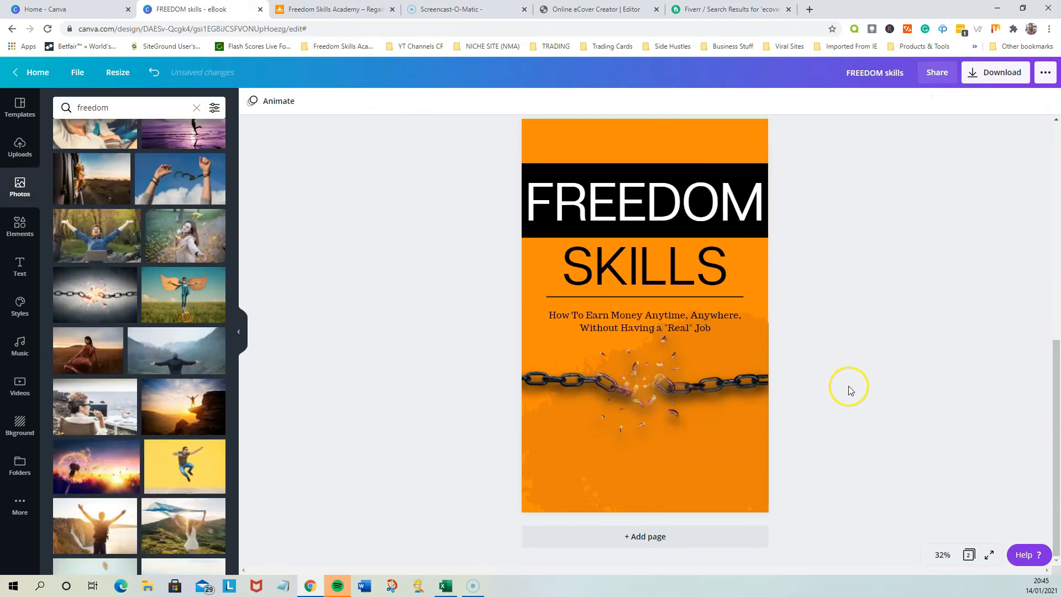
Add a text box with the author's name in capitals, centred below the chain on page 2, as on the original cover
scroll(827, 405, up, 6)
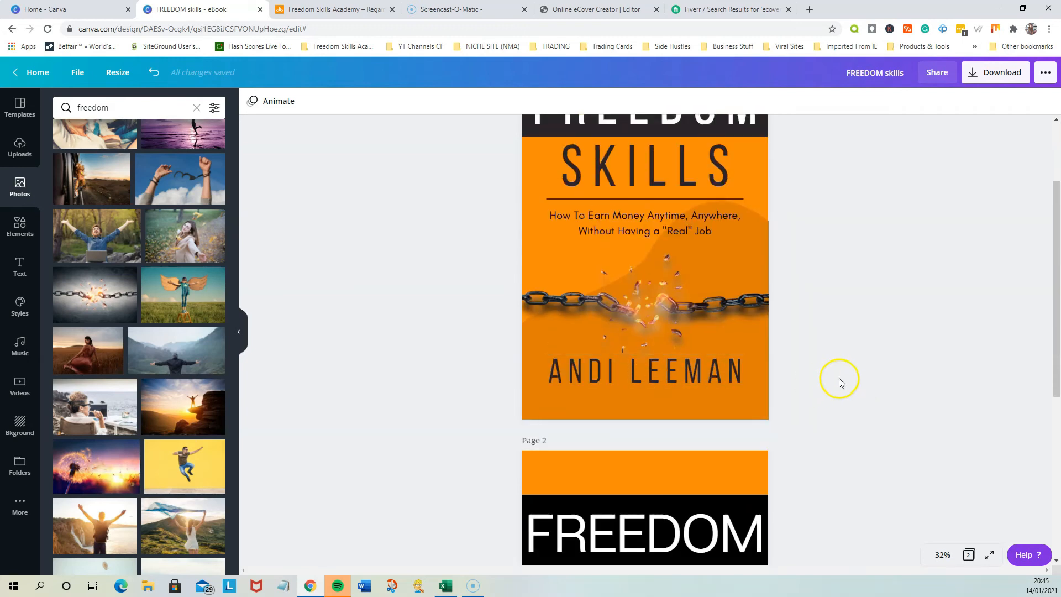
scroll(838, 378, down, 6)
scroll(844, 392, up, 3)
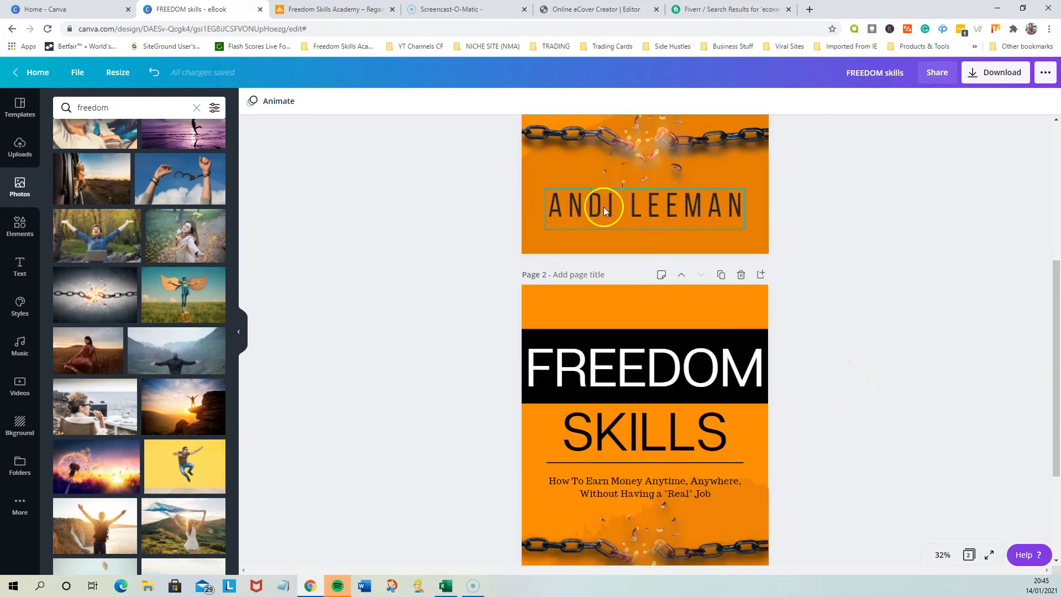
scroll(775, 381, down, 3)
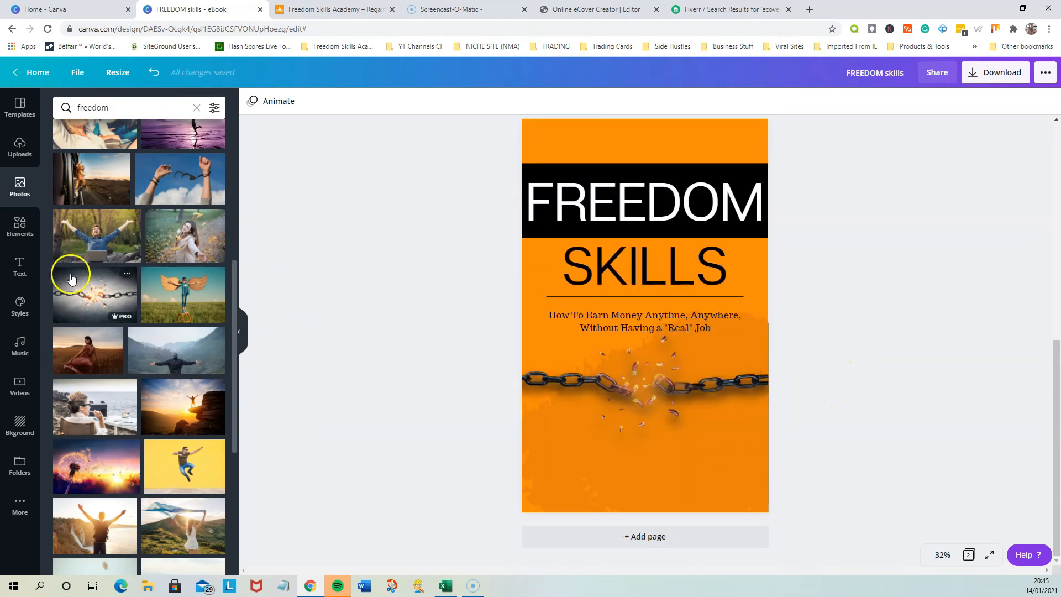
click(19, 267)
drag(364, 337, 652, 482)
text(C)
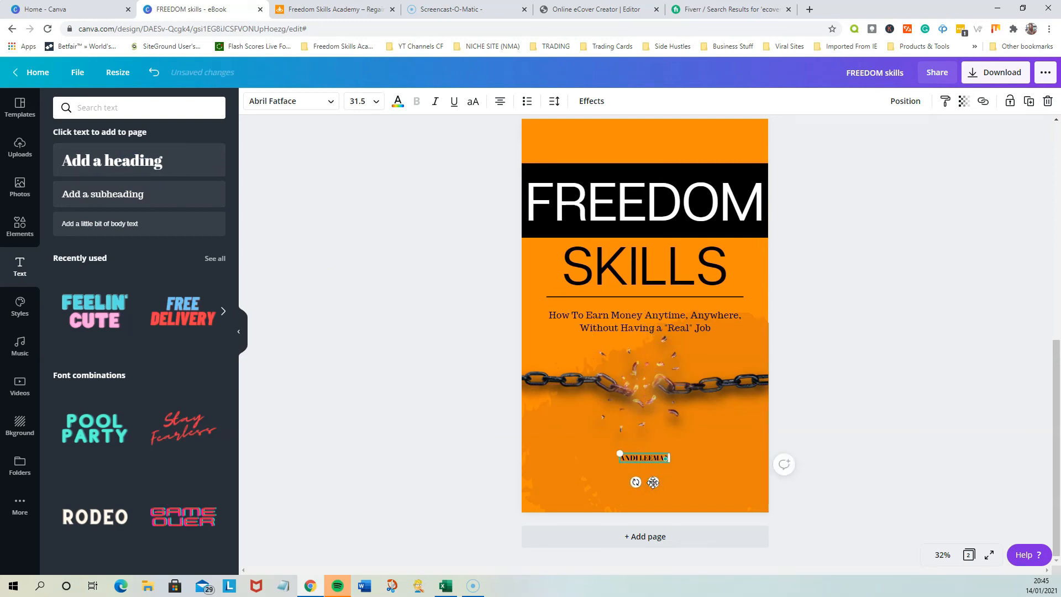
click(596, 200)
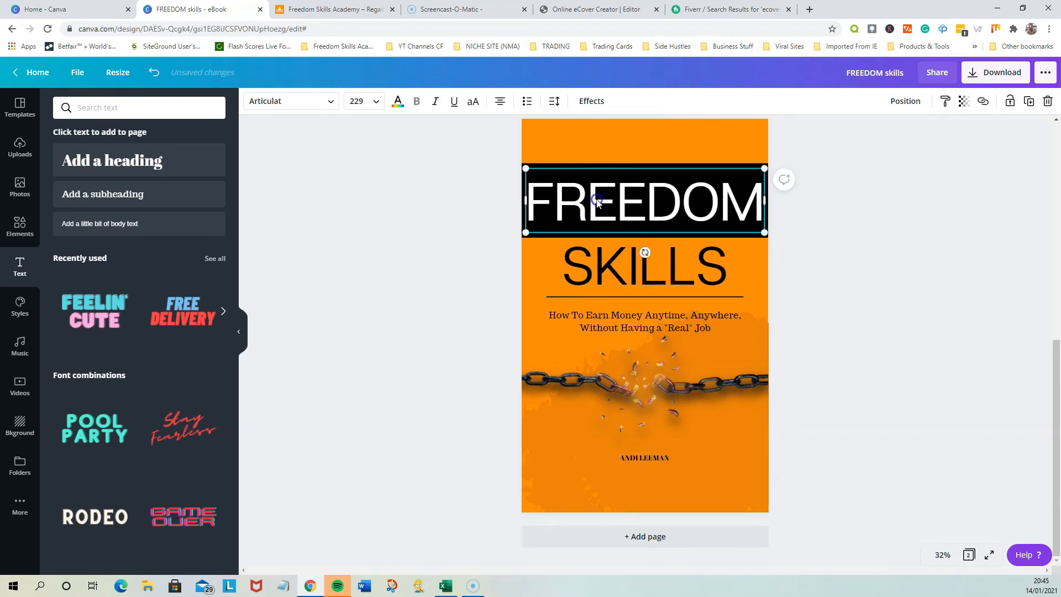
click(640, 458)
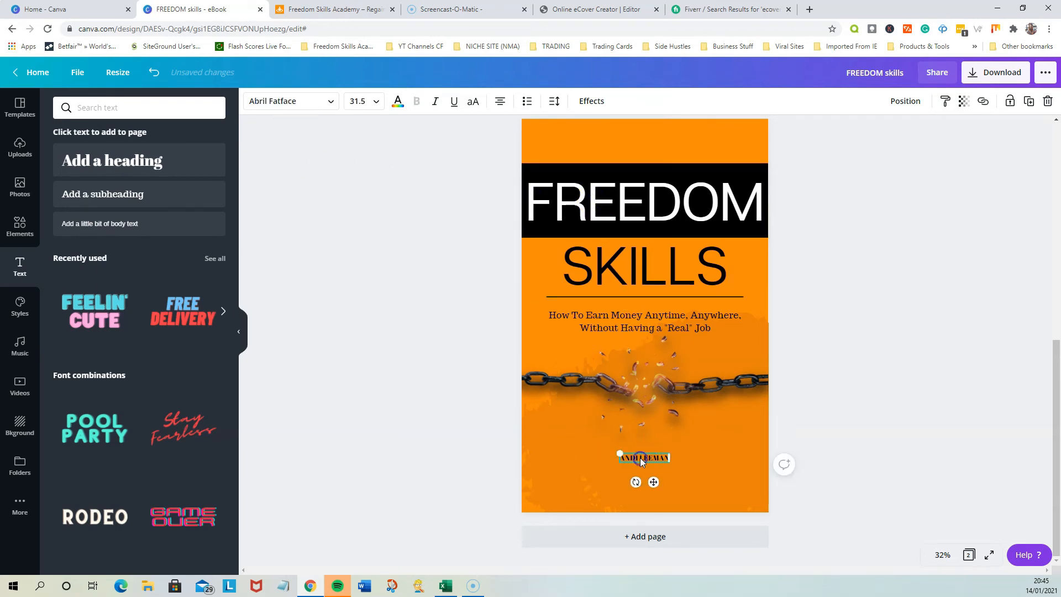
Set the author name's font to Articulat and its size to 88
click(320, 102)
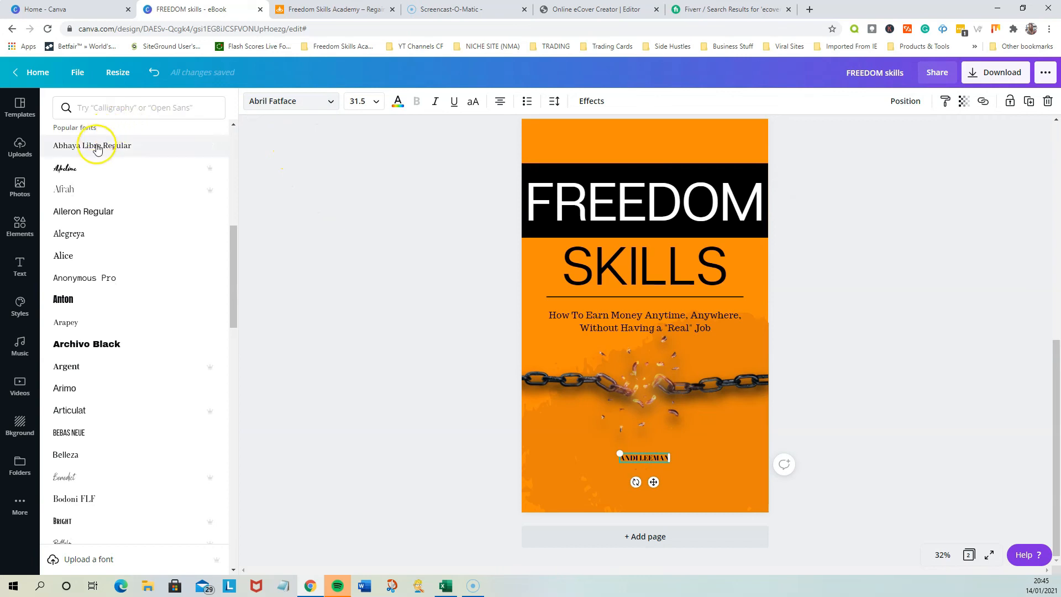
scroll(133, 235, up, 2)
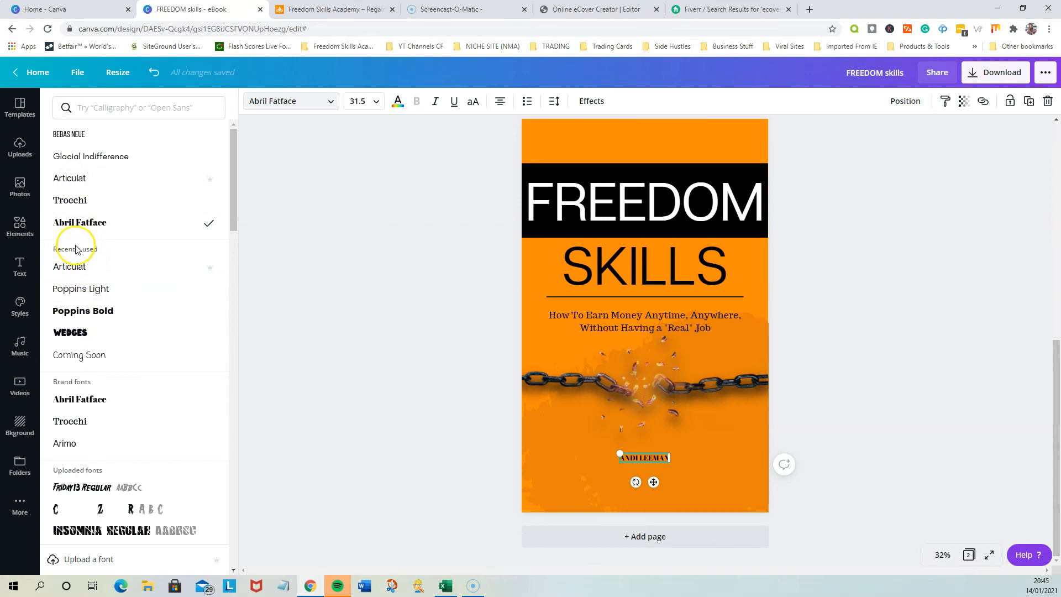
click(73, 267)
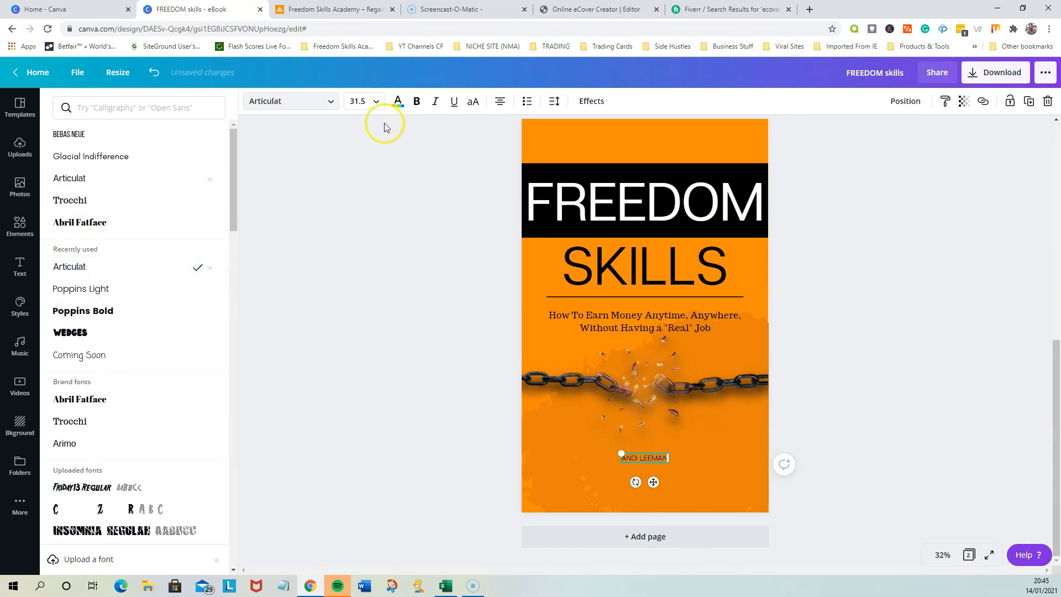
click(375, 101)
scroll(367, 331, down, 3)
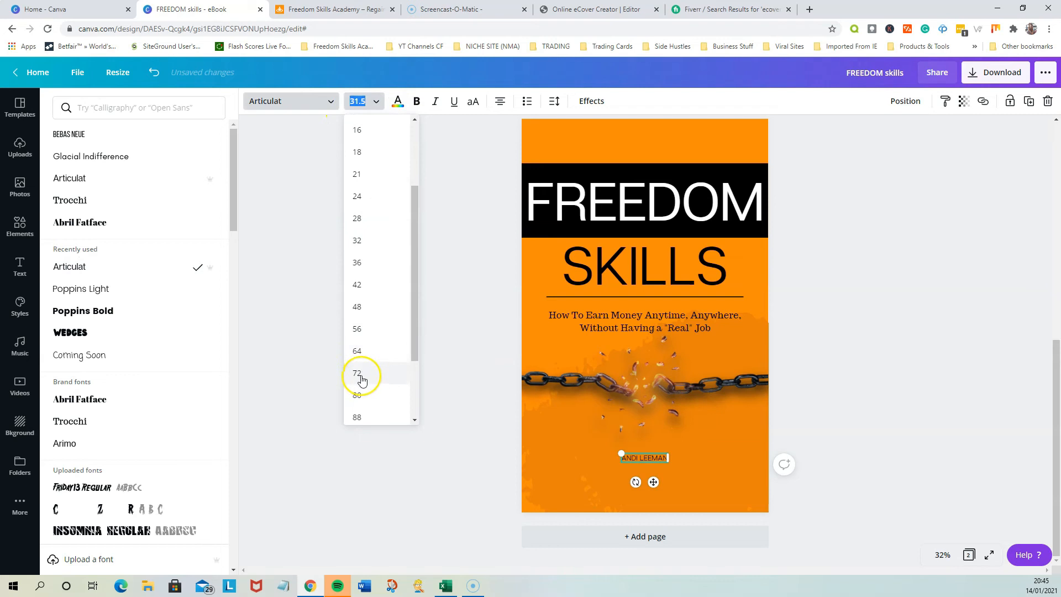
click(360, 351)
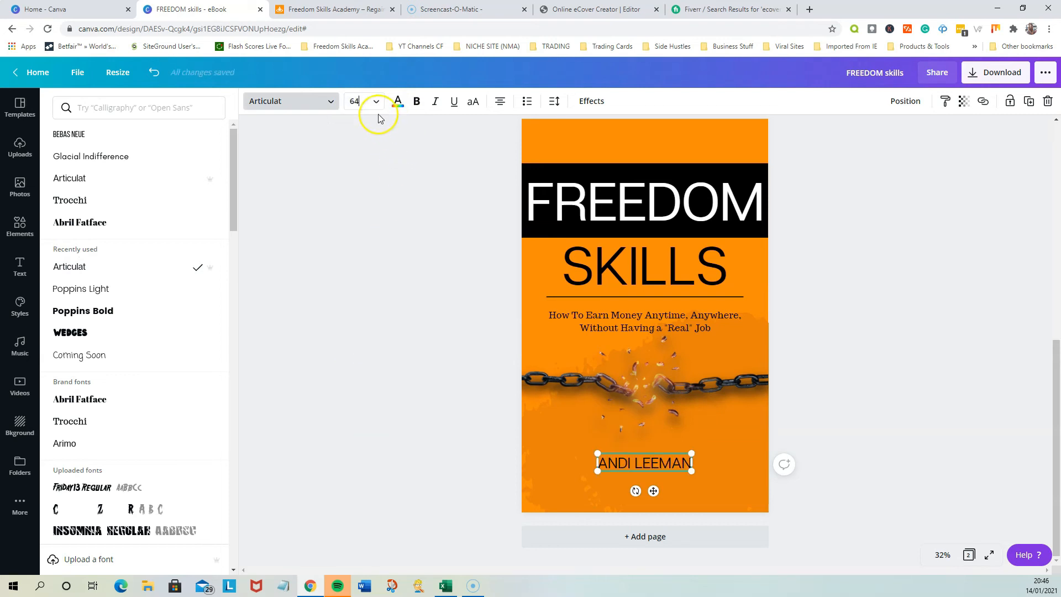
click(369, 102)
click(360, 337)
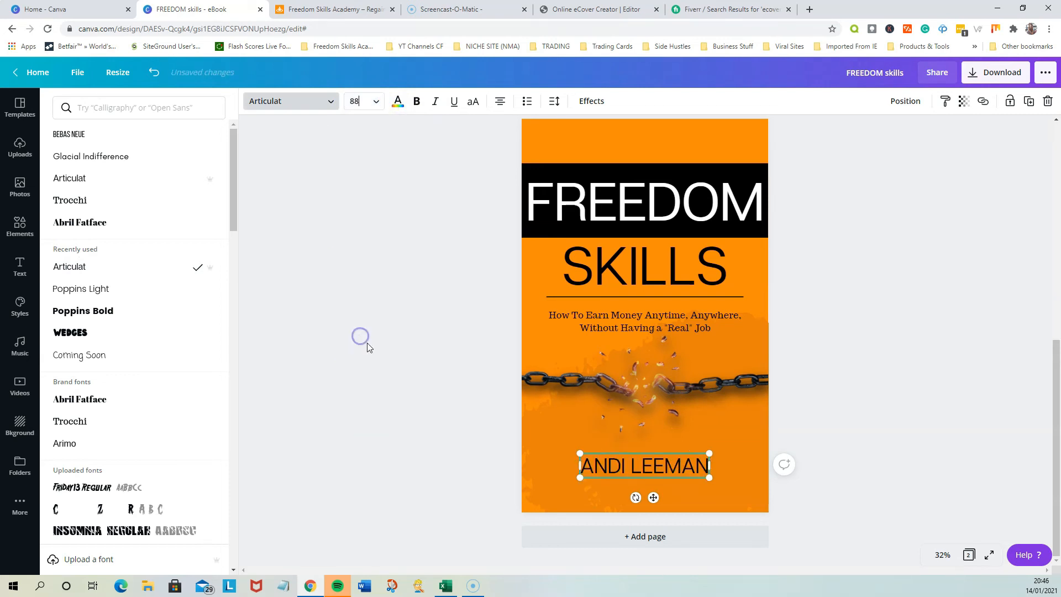
click(833, 405)
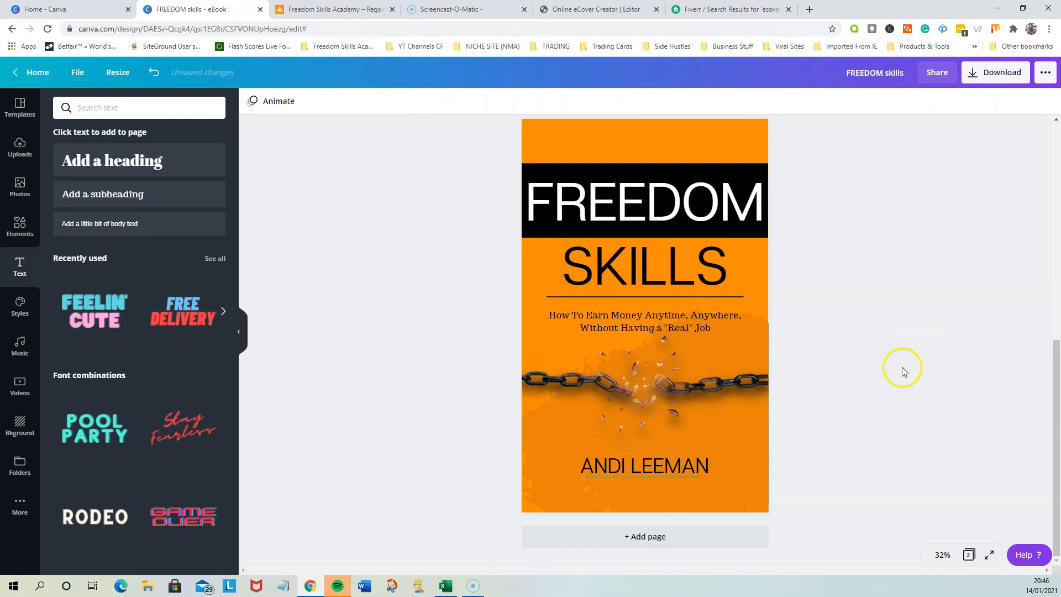
scroll(896, 405, up, 1)
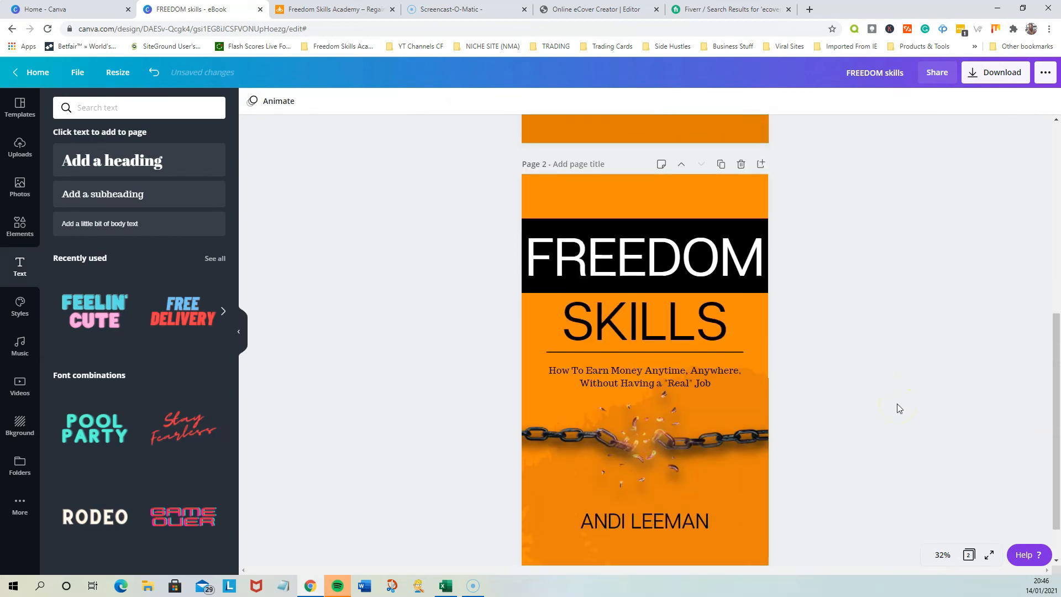
click(764, 414)
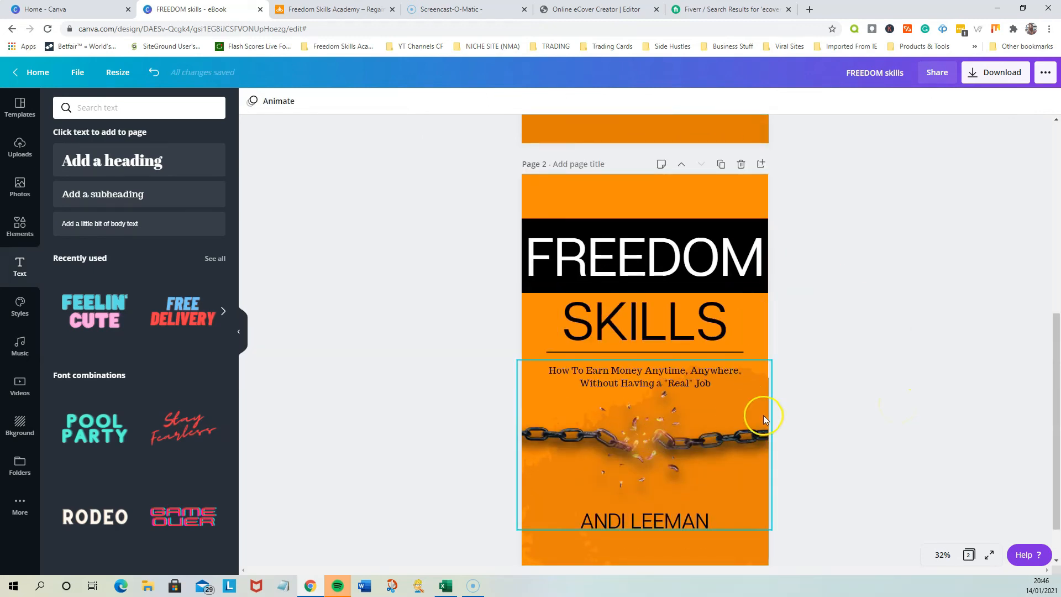
click(499, 503)
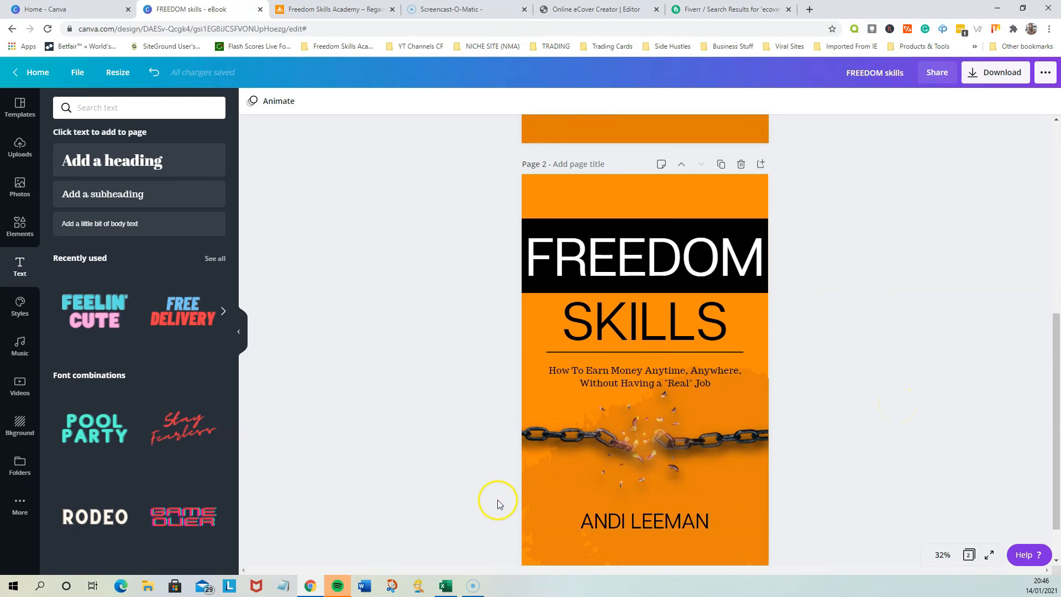
click(149, 588)
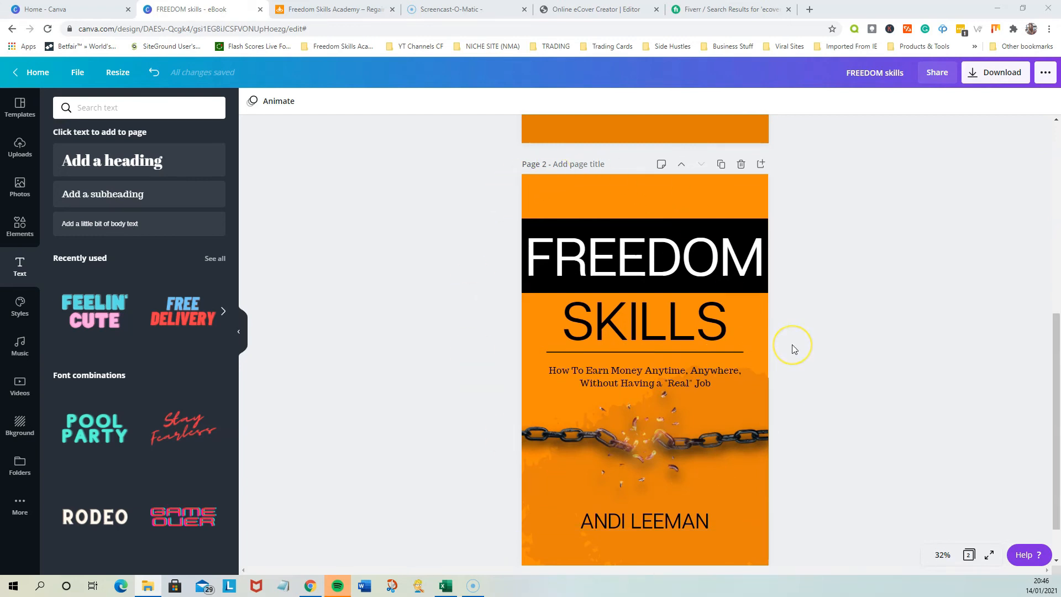
scroll(793, 348, down, 3)
scroll(793, 348, up, 3)
Download only page 2 as a PNG and place FREEDOM skills.png in the Freedom Skills Ebook folder
click(976, 80)
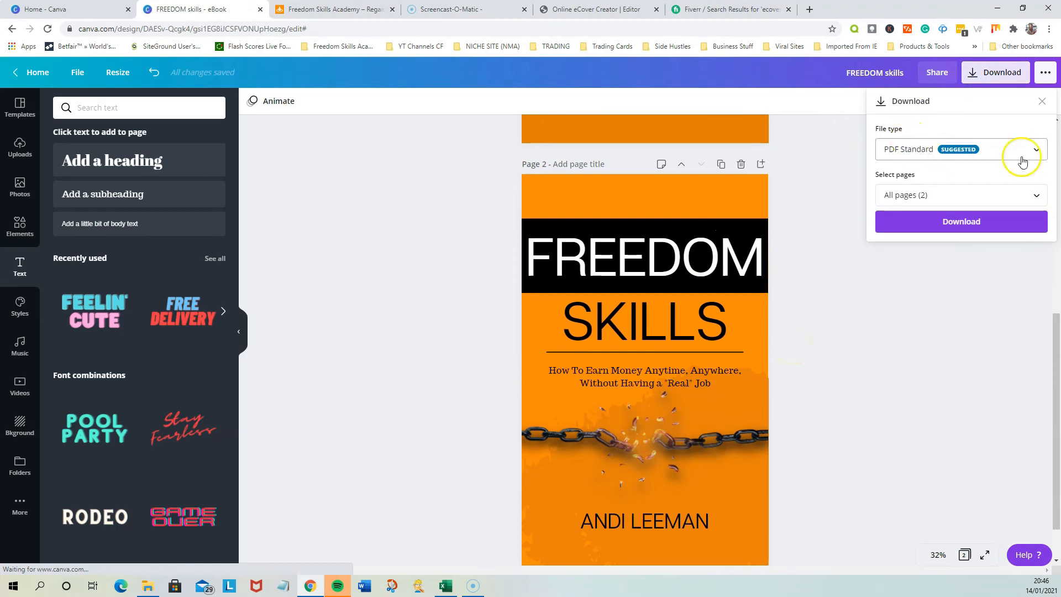
click(1005, 158)
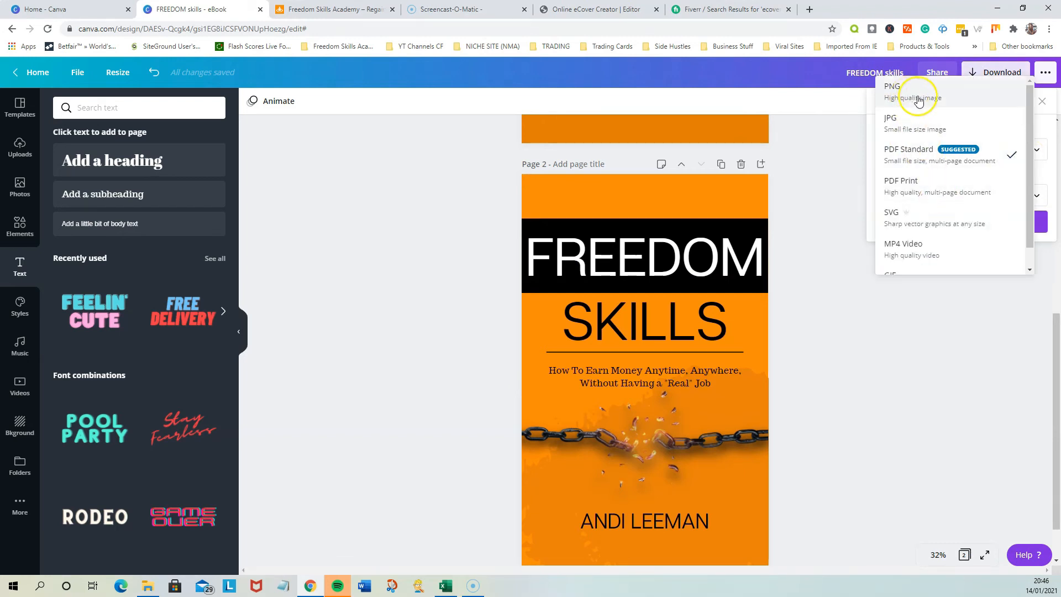
click(921, 101)
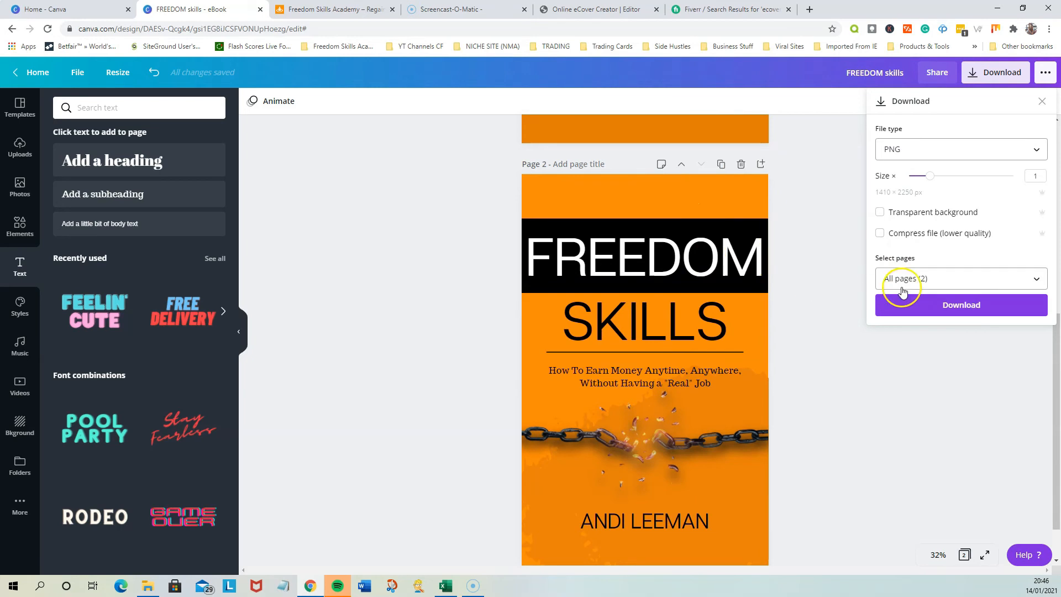
click(964, 280)
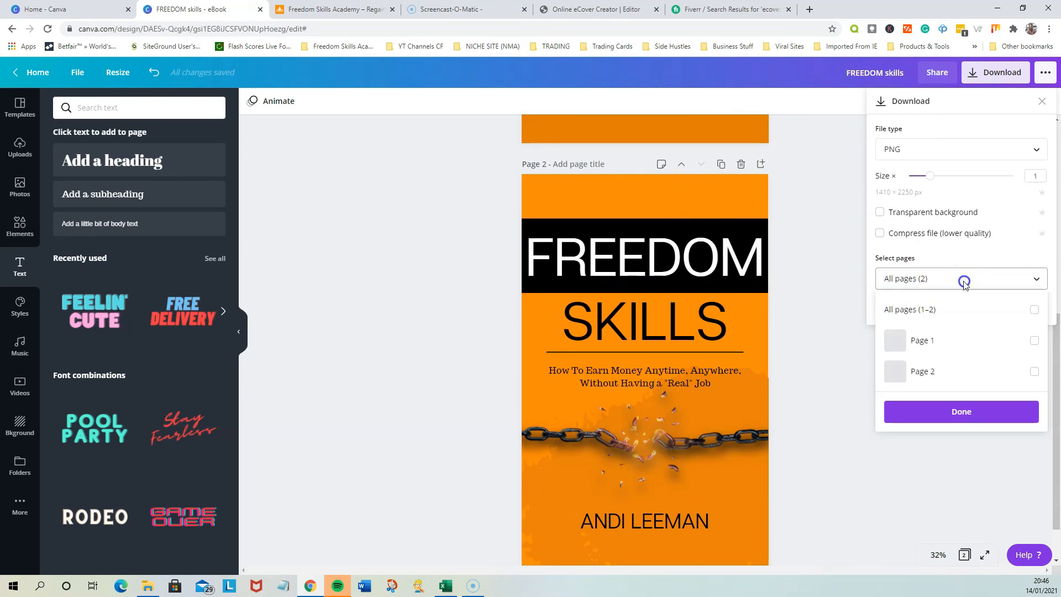
click(1034, 372)
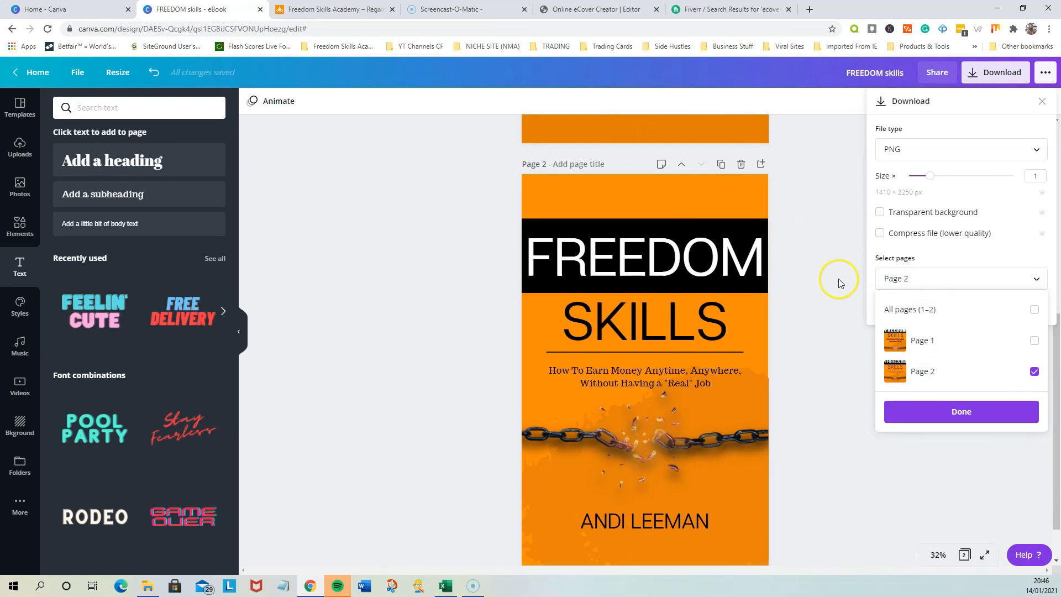
click(967, 416)
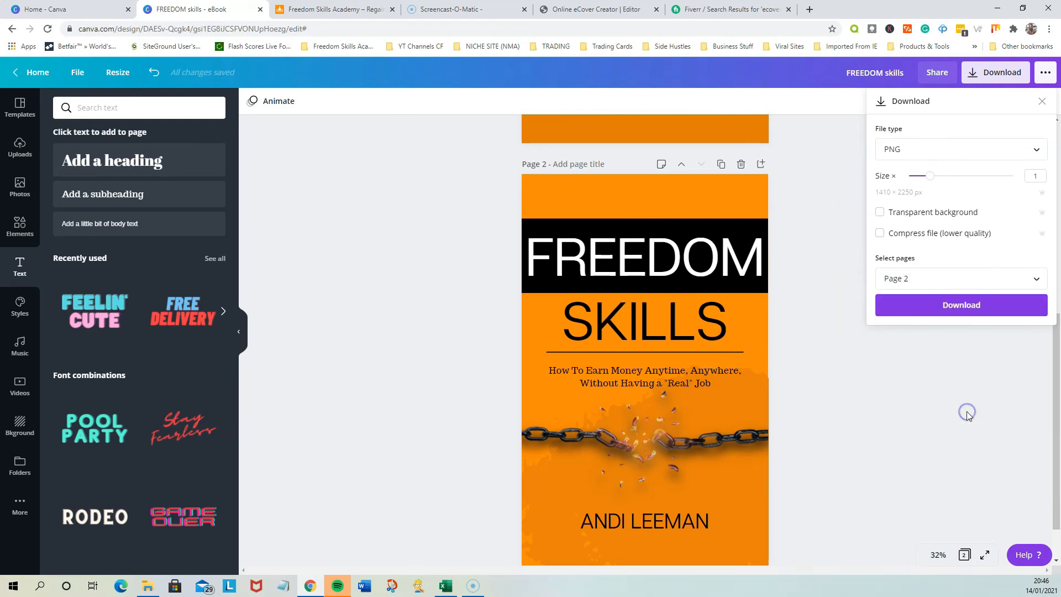
click(950, 308)
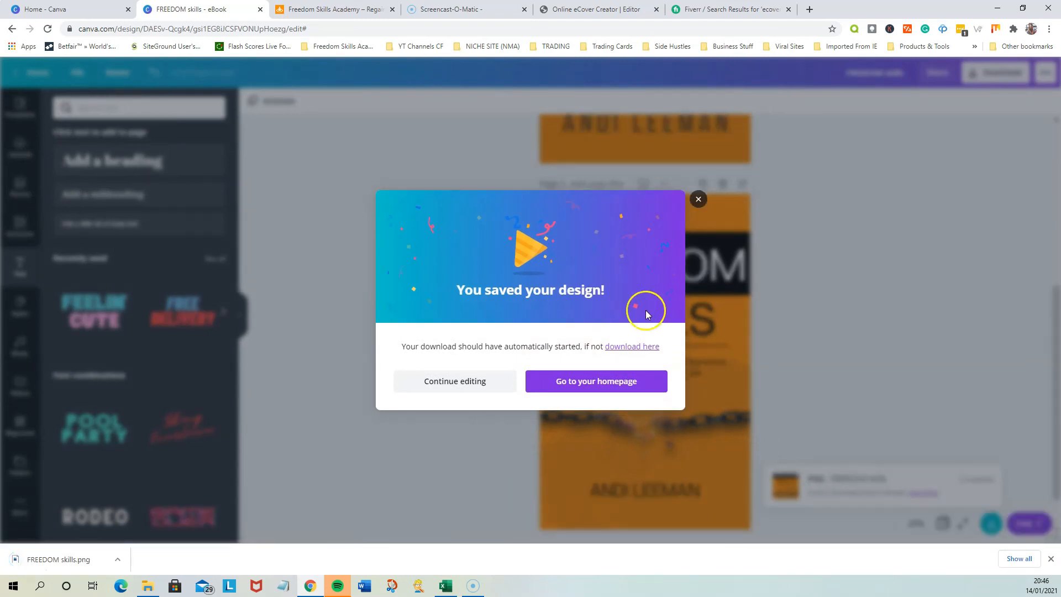
click(697, 200)
drag(76, 560, 432, 336)
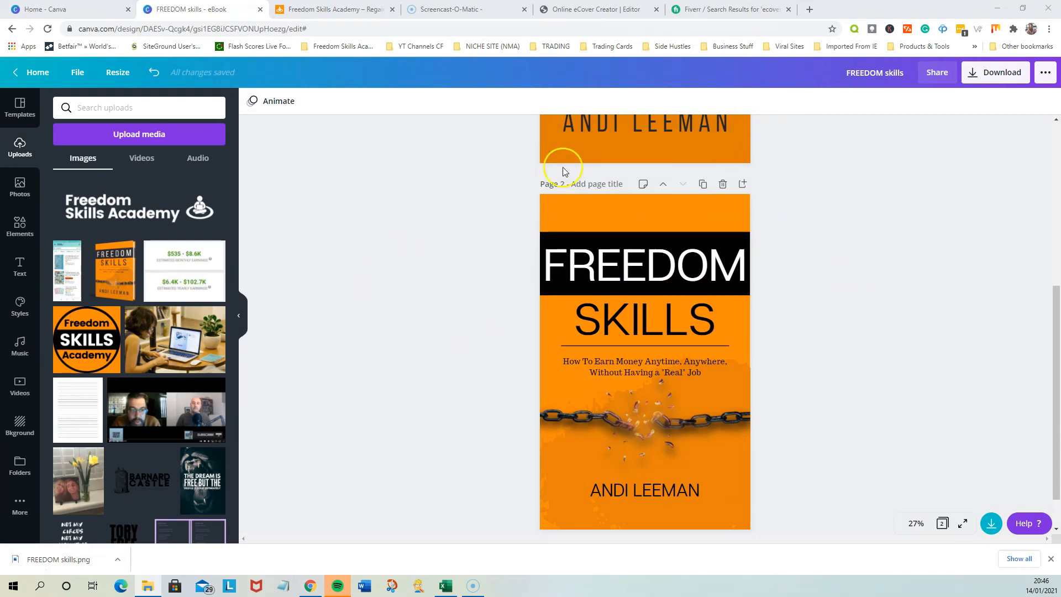
Switch to Online eCover Creator and start a new cover from the Hardcover MD L template
click(574, 17)
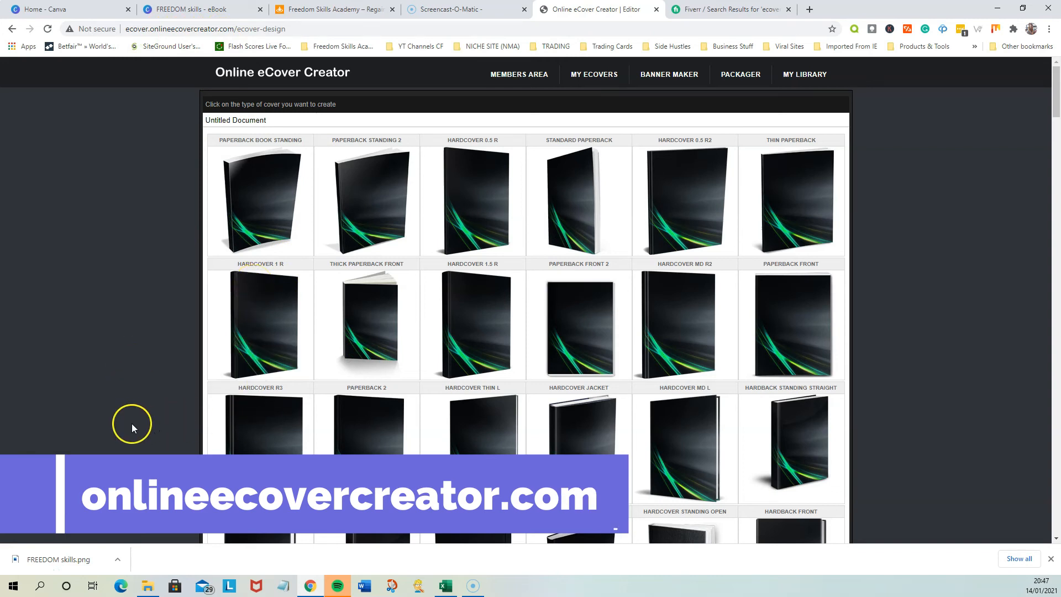
scroll(133, 423, down, 1)
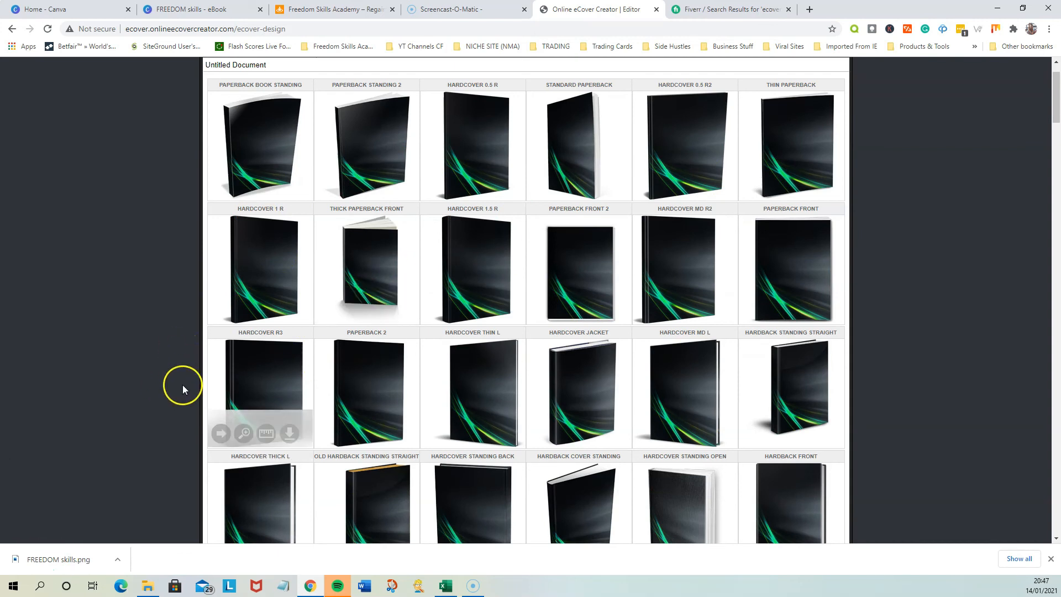
scroll(182, 384, down, 6)
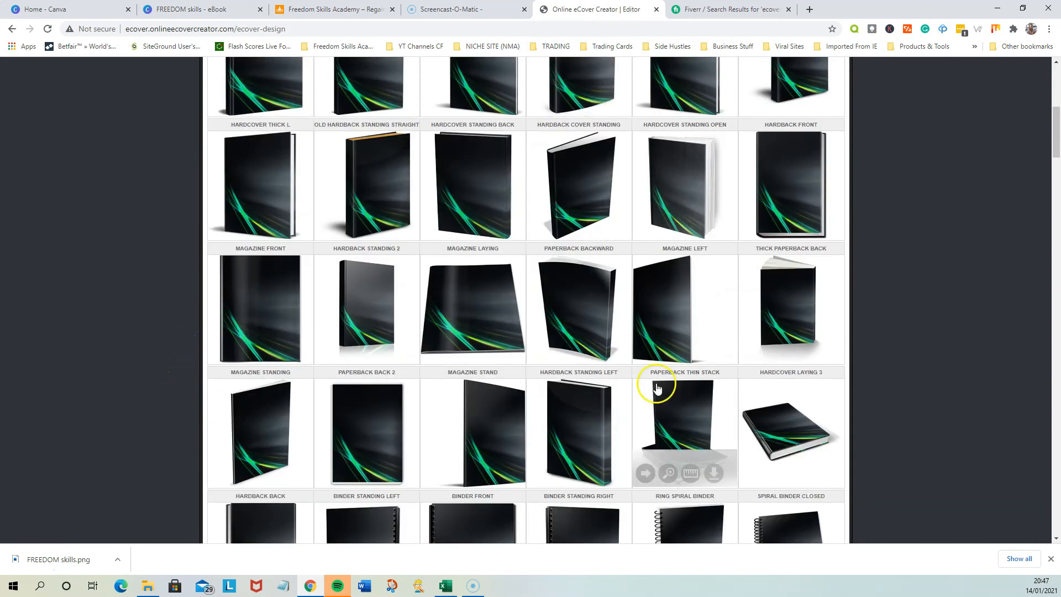
scroll(506, 354, down, 5)
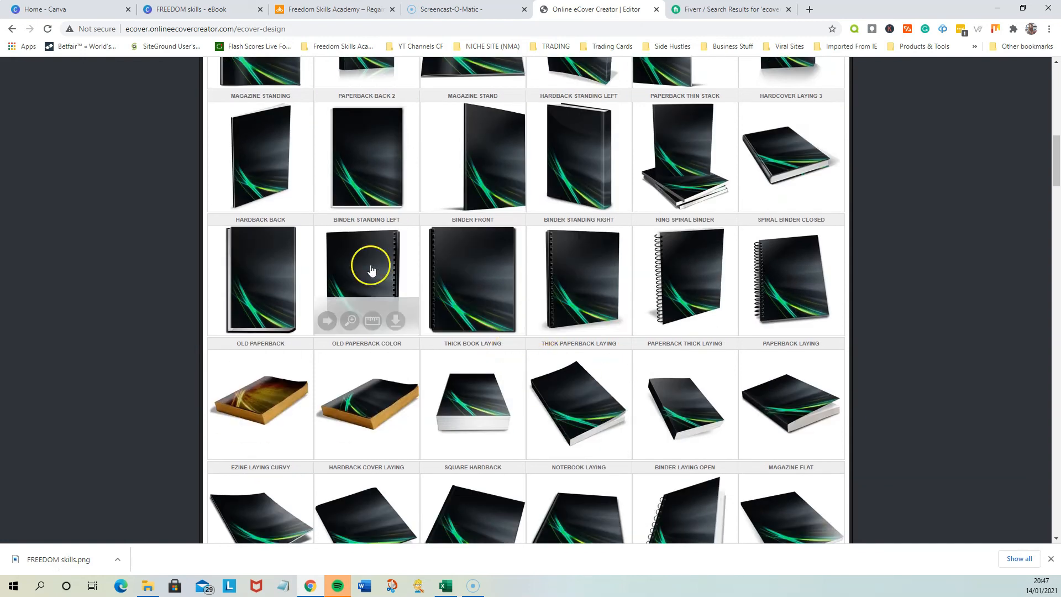
scroll(452, 410, up, 5)
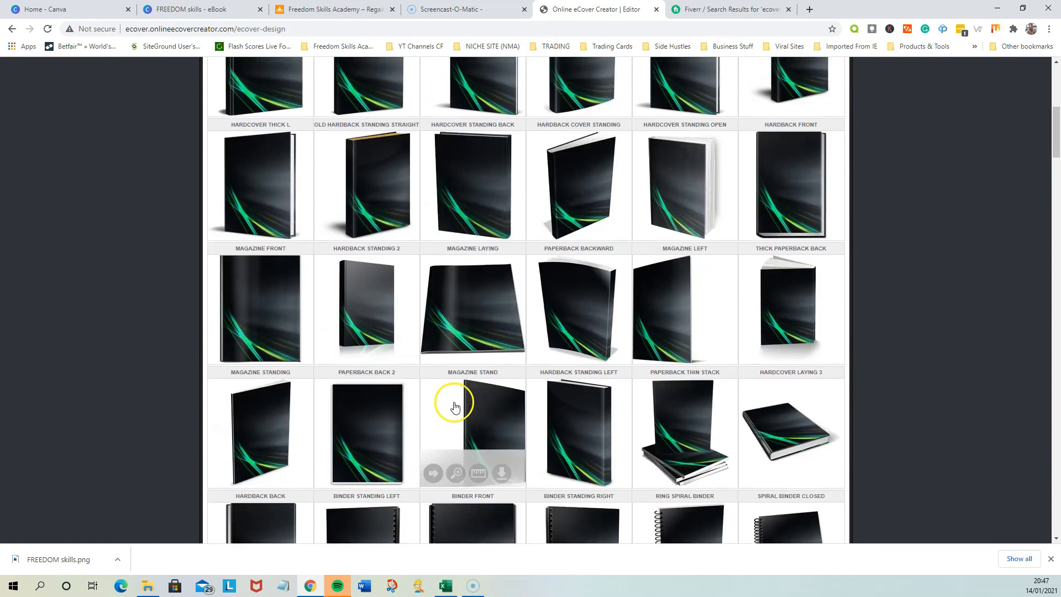
scroll(552, 437, up, 5)
scroll(544, 243, down, 2)
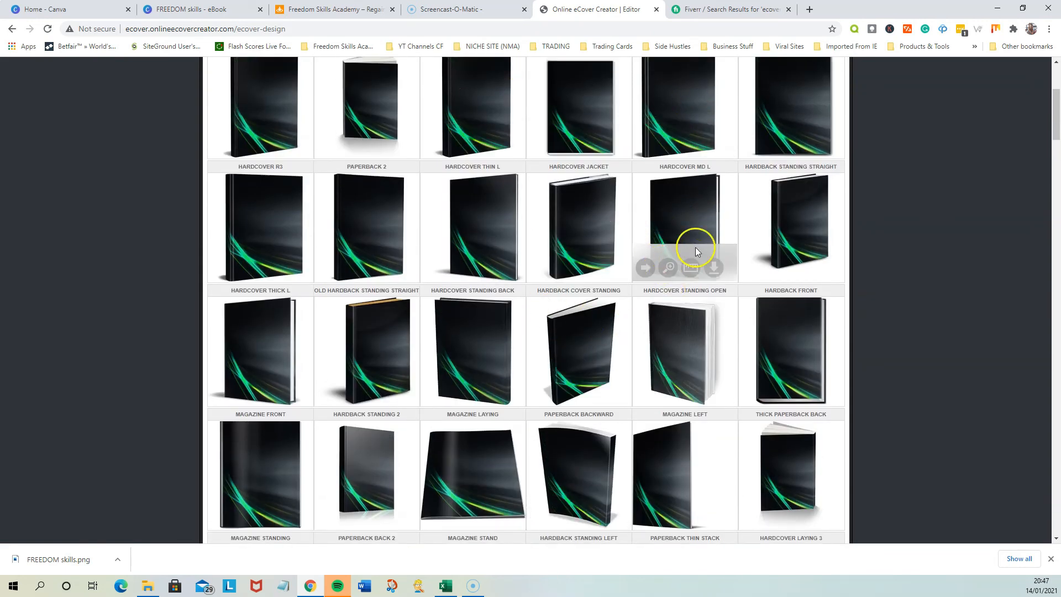
click(645, 269)
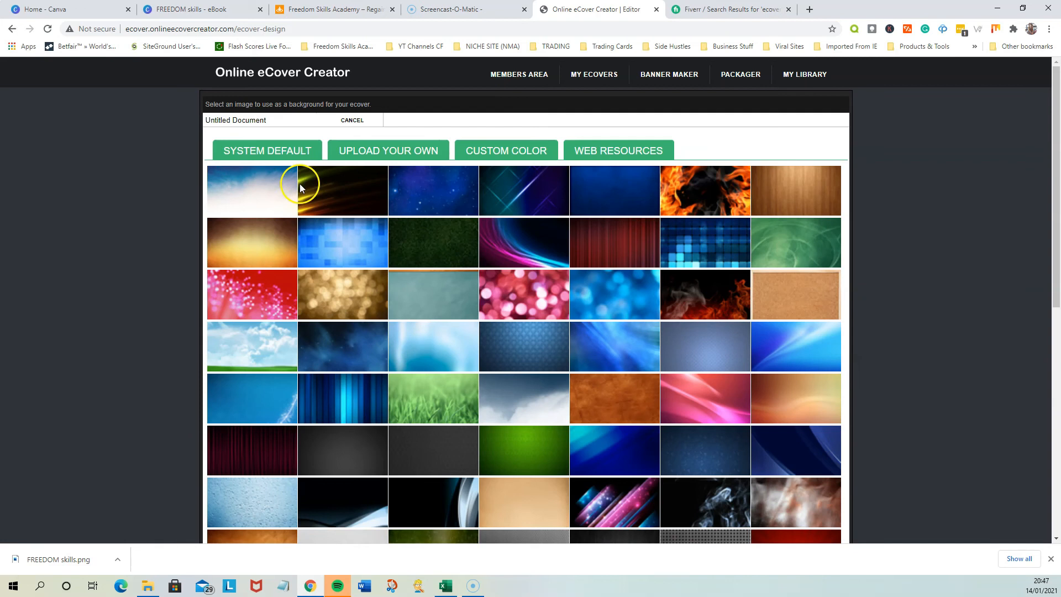
Upload the FREEDOM skills image from the Freedom Skills Ebook folder and choose it as the eCover background
scroll(310, 232, down, 5)
scroll(621, 431, down, 3)
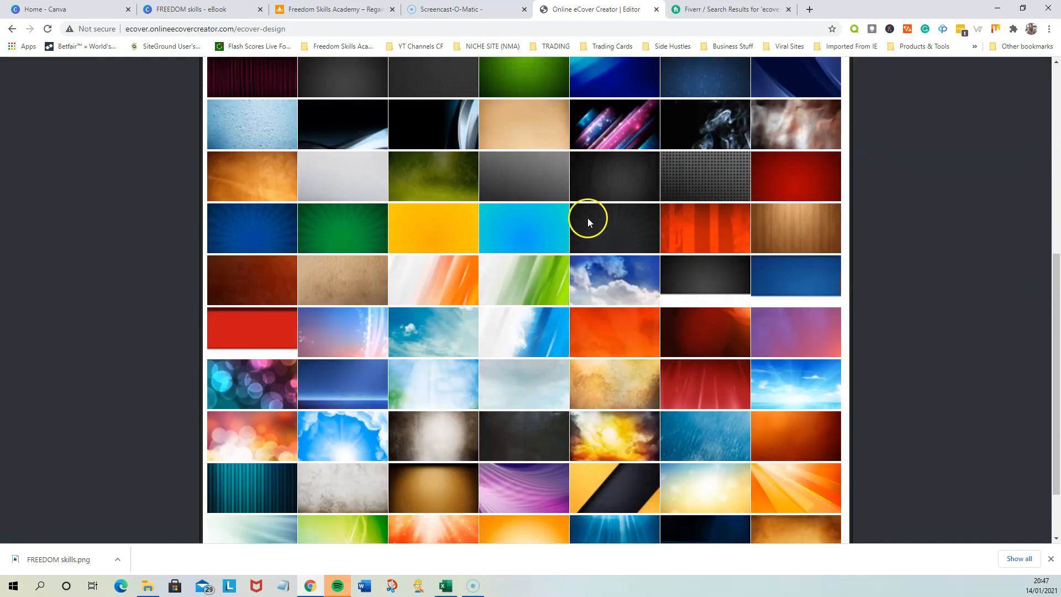
scroll(555, 282, up, 8)
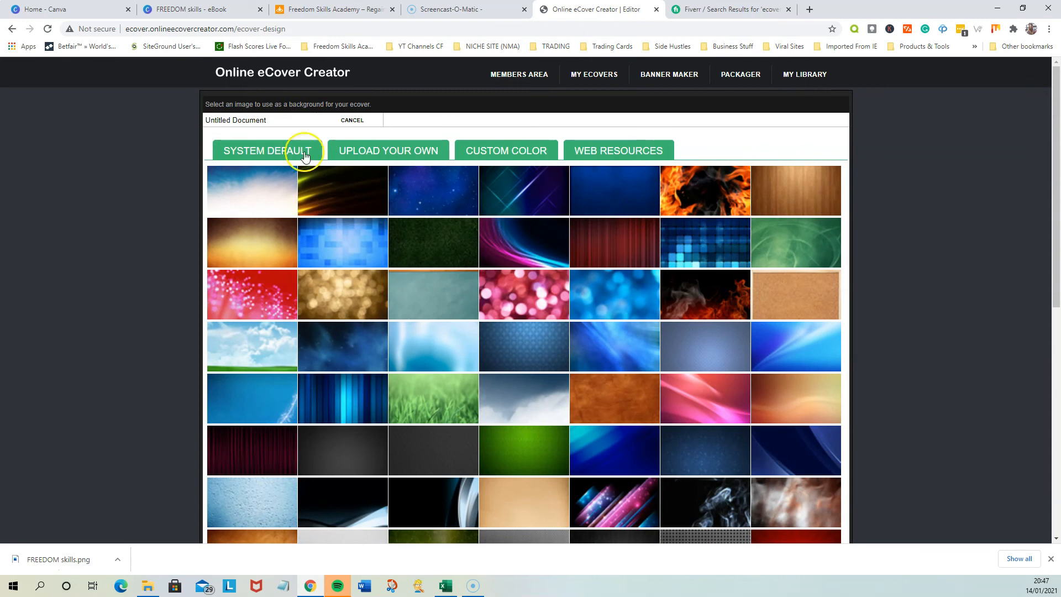
click(388, 154)
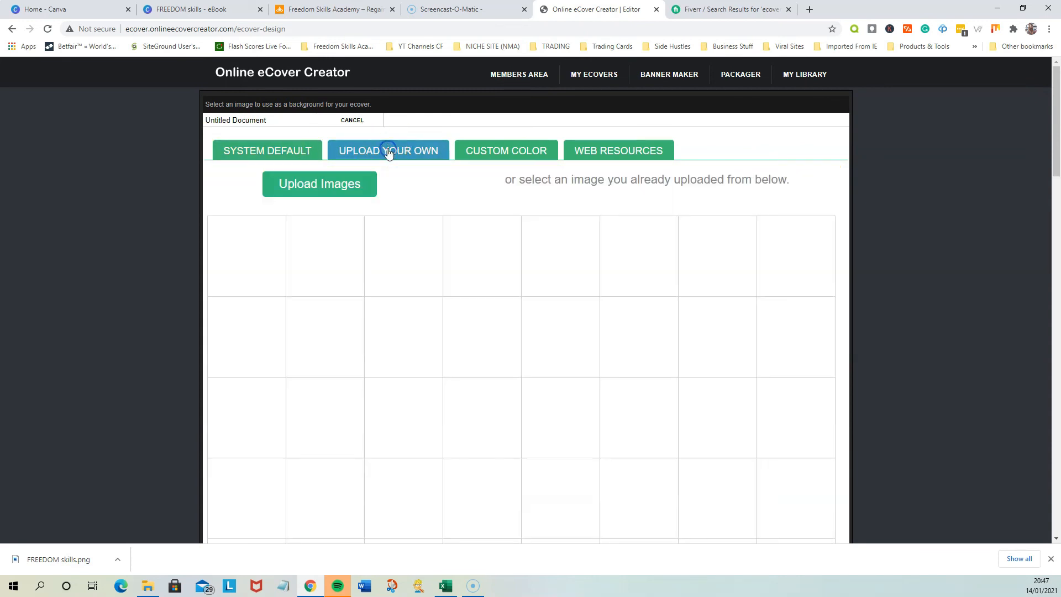
click(325, 185)
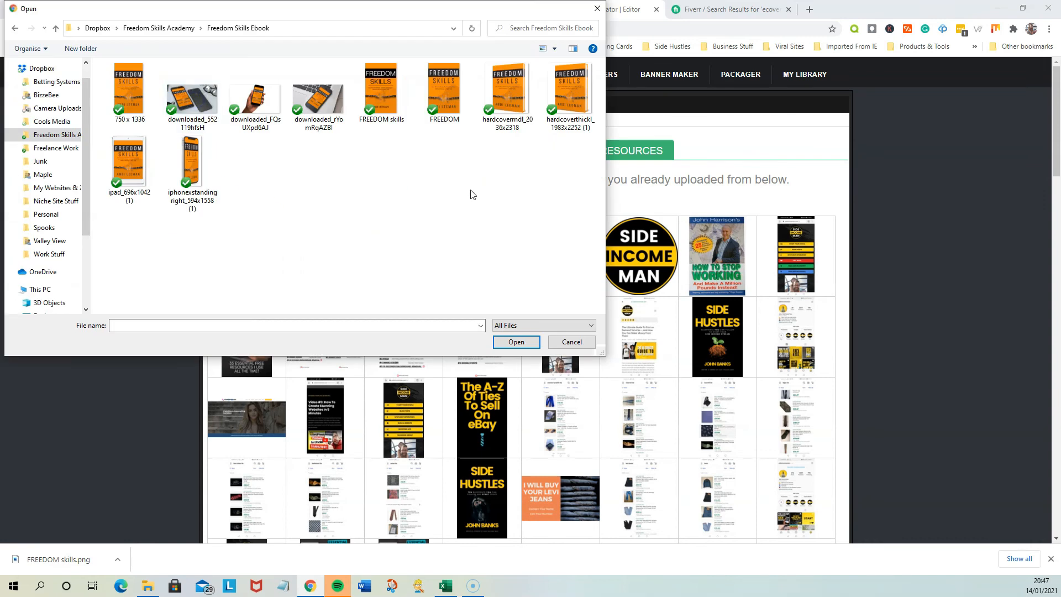
click(396, 108)
click(516, 342)
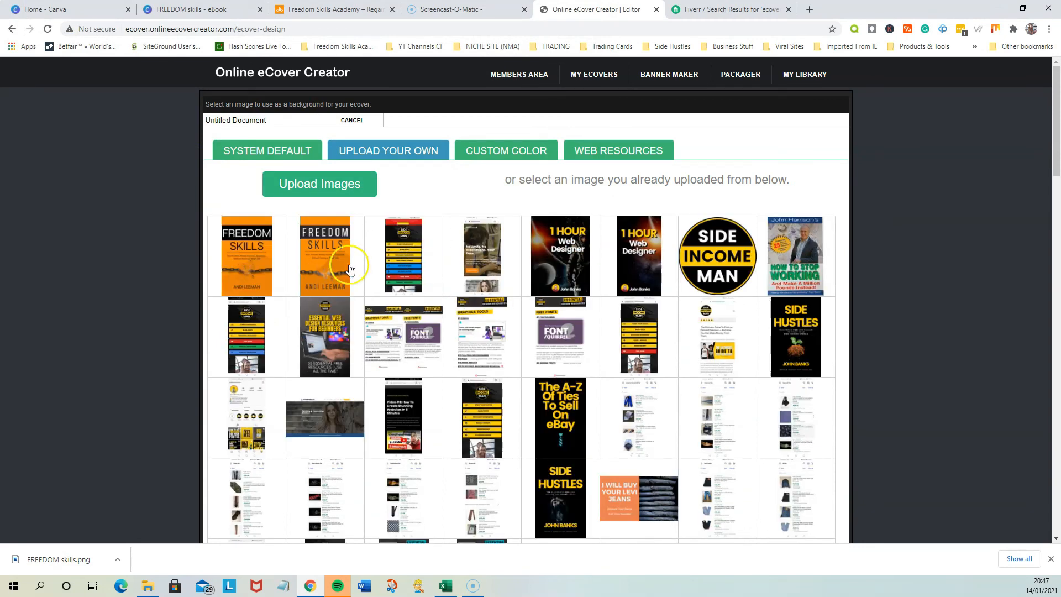
click(253, 260)
click(443, 249)
click(556, 414)
Extend the background selection to all edges of the cover image and continue with that area
scroll(556, 413, down, 4)
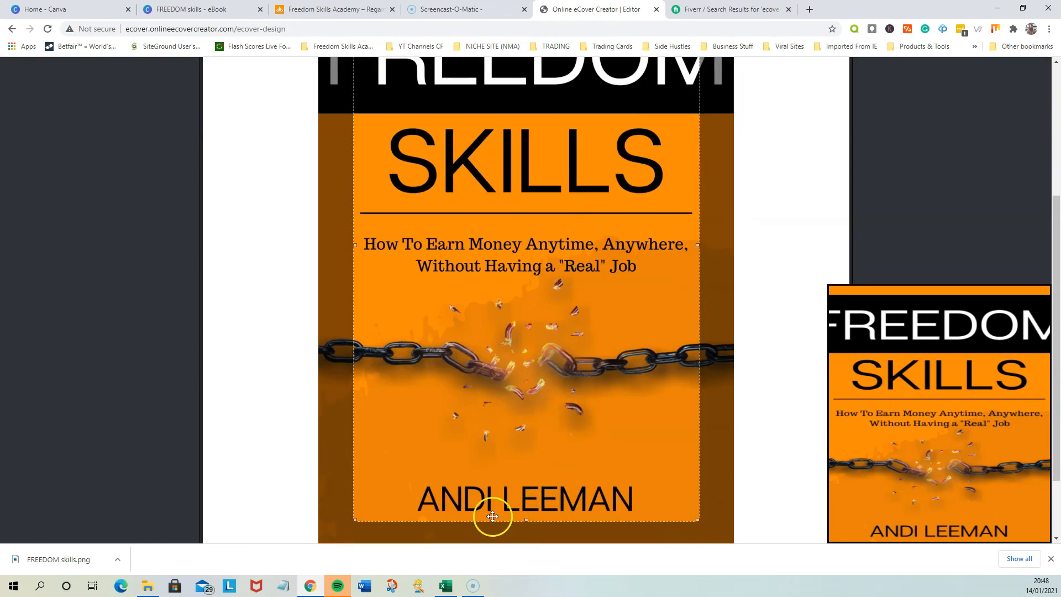
scroll(417, 398, up, 4)
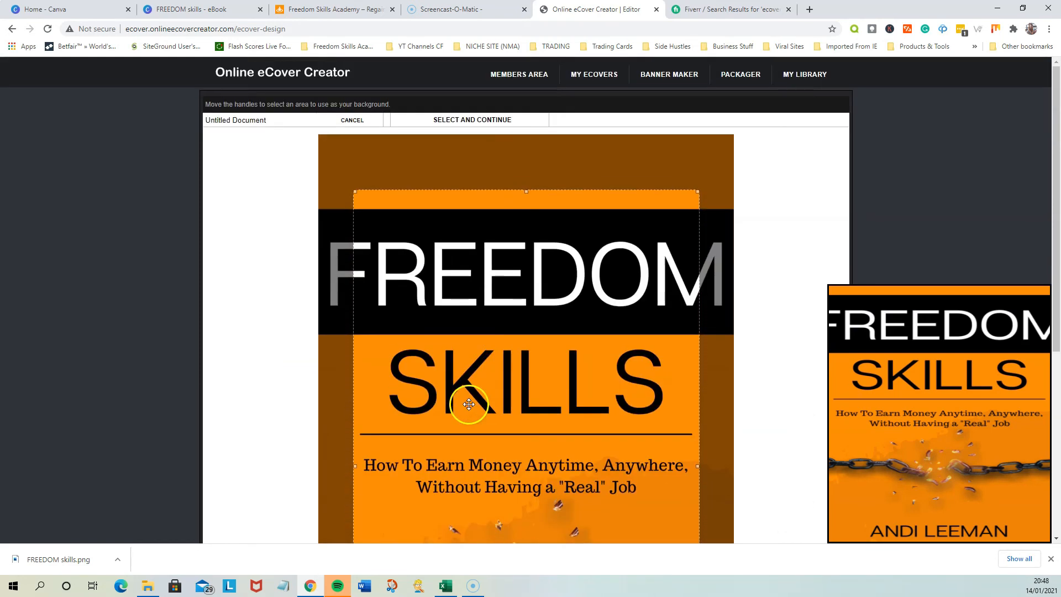
drag(356, 191, 320, 136)
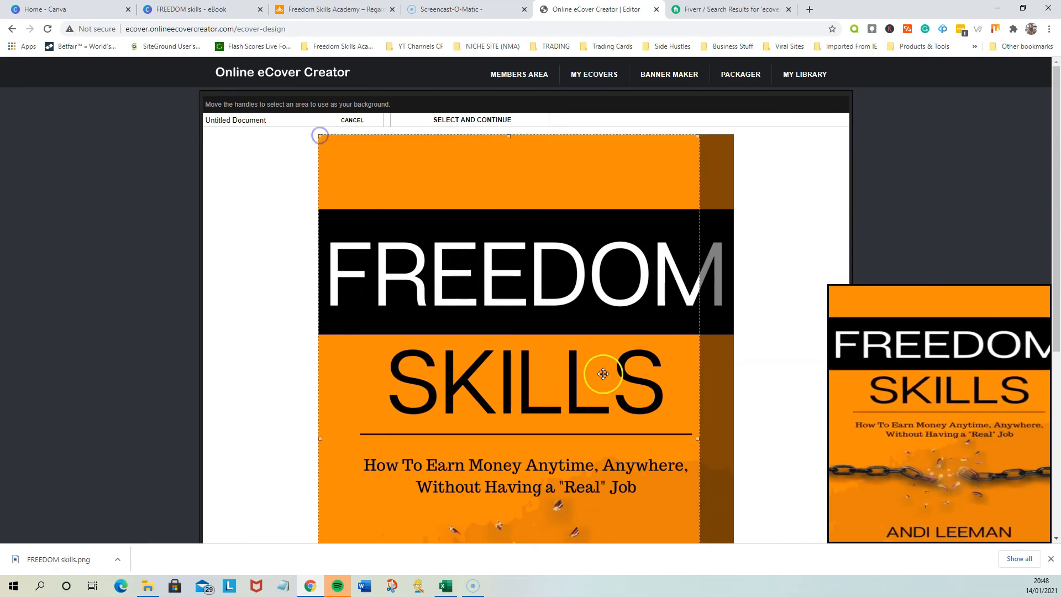
drag(699, 437, 732, 440)
scroll(733, 440, down, 5)
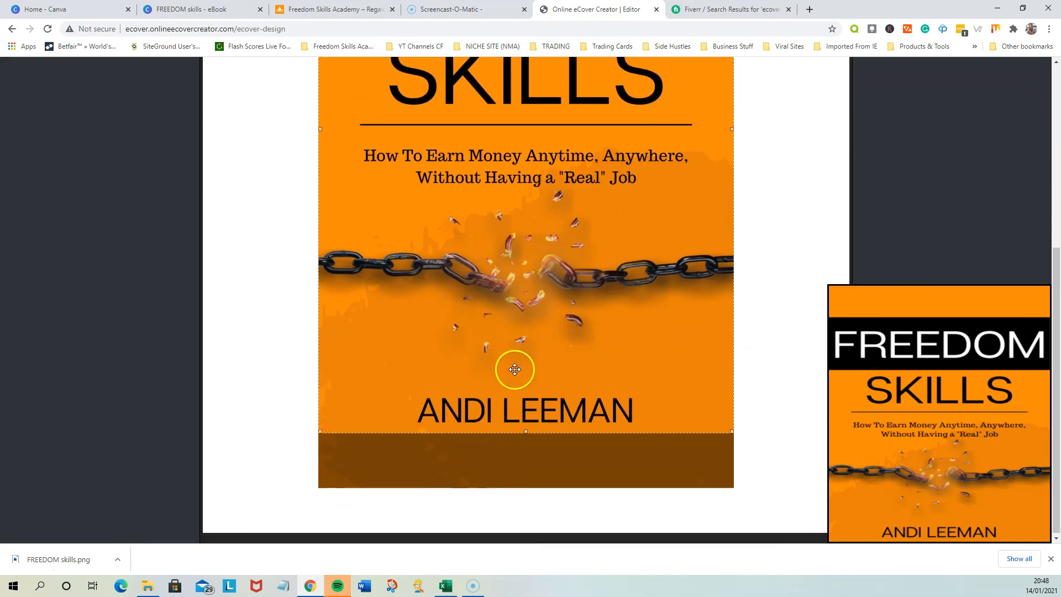
drag(526, 430, 519, 488)
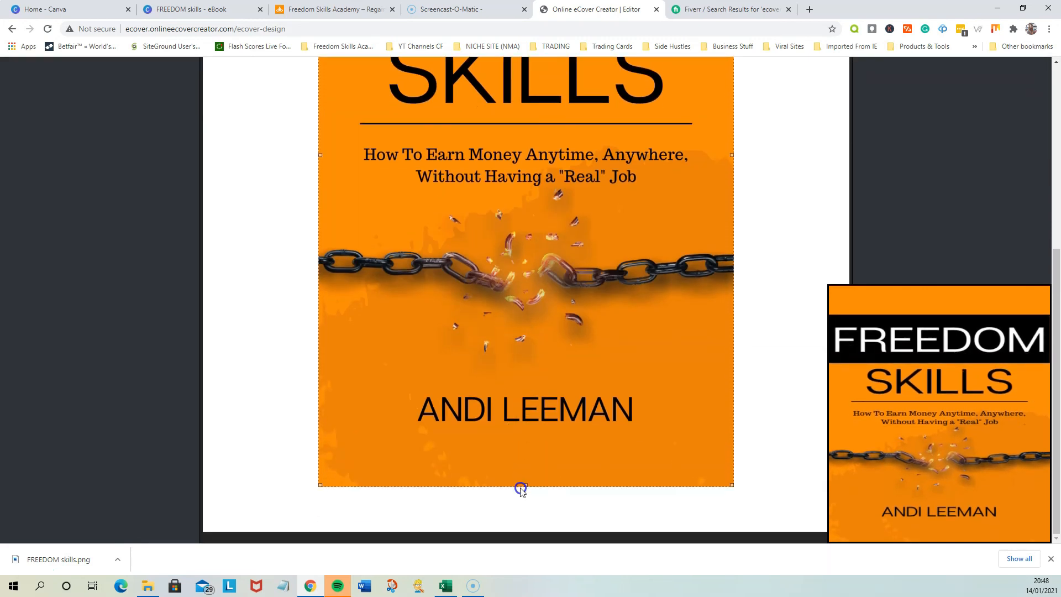
scroll(755, 334, up, 5)
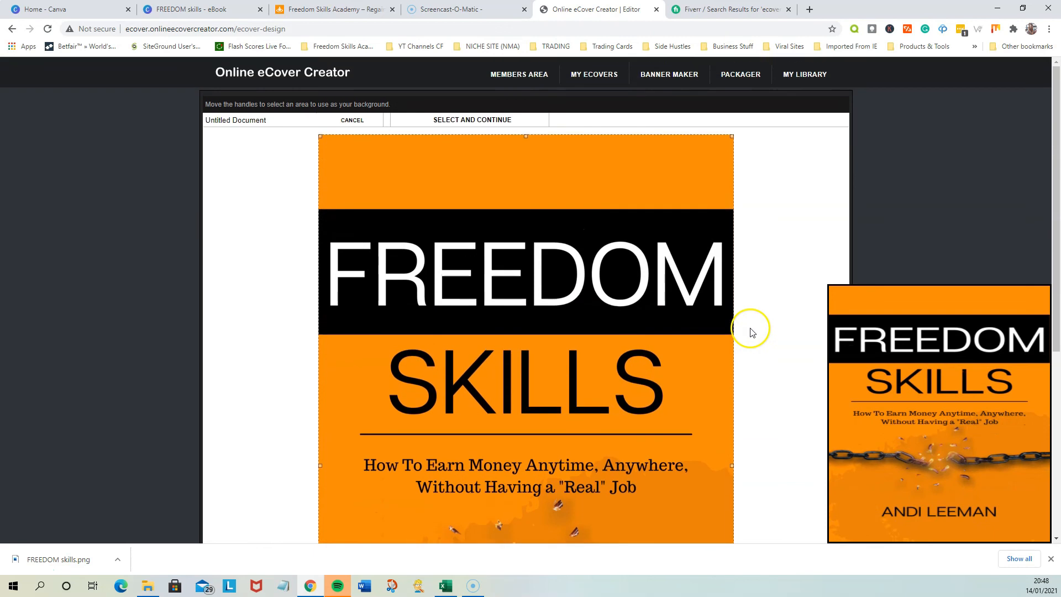
click(471, 126)
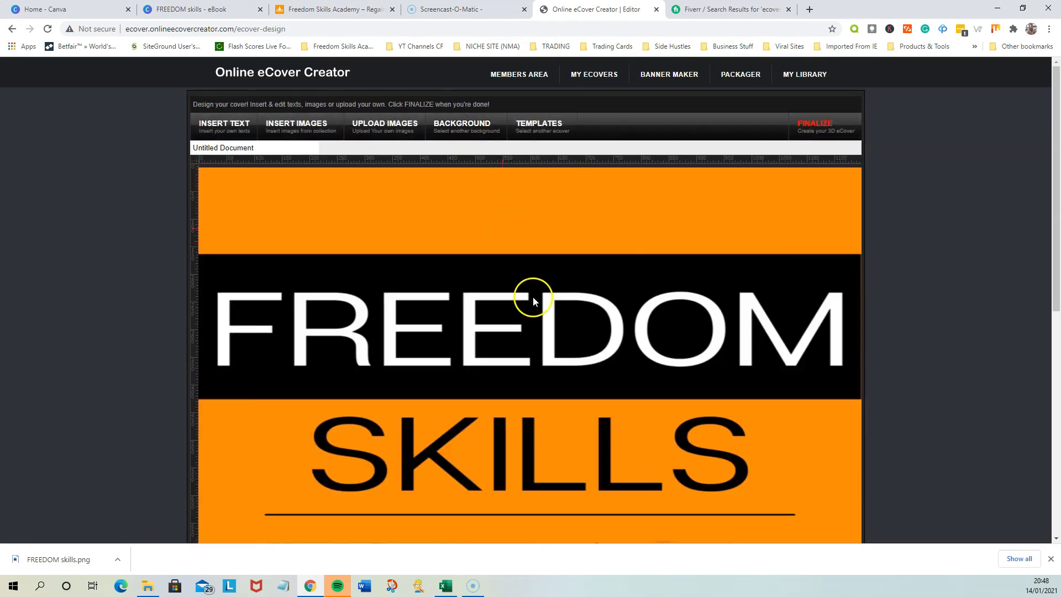
Finalize the cover as a 3D book and set its background to transparent
scroll(592, 373, down, 5)
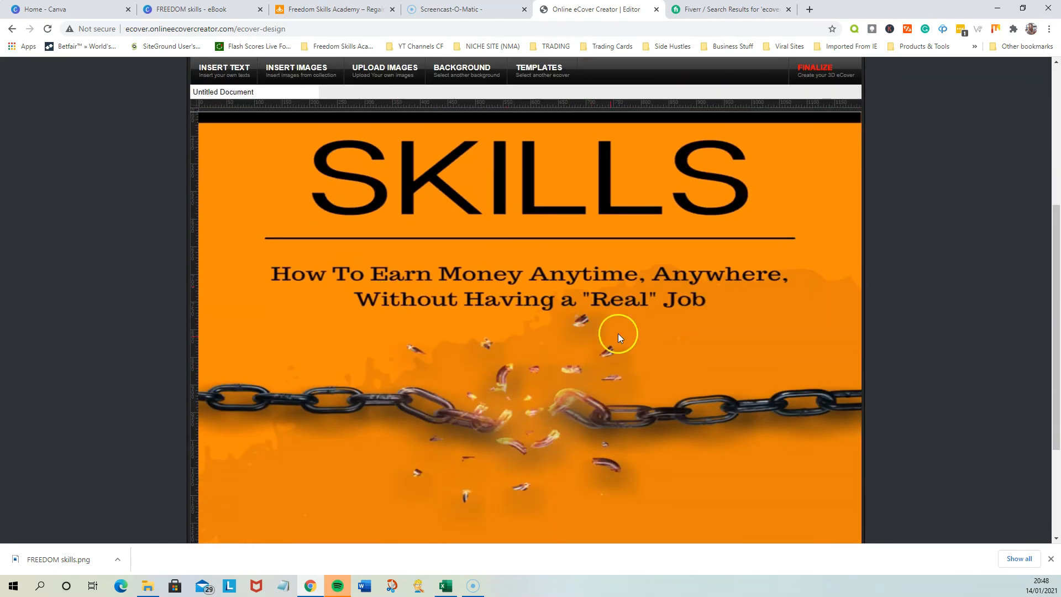
scroll(613, 353, up, 5)
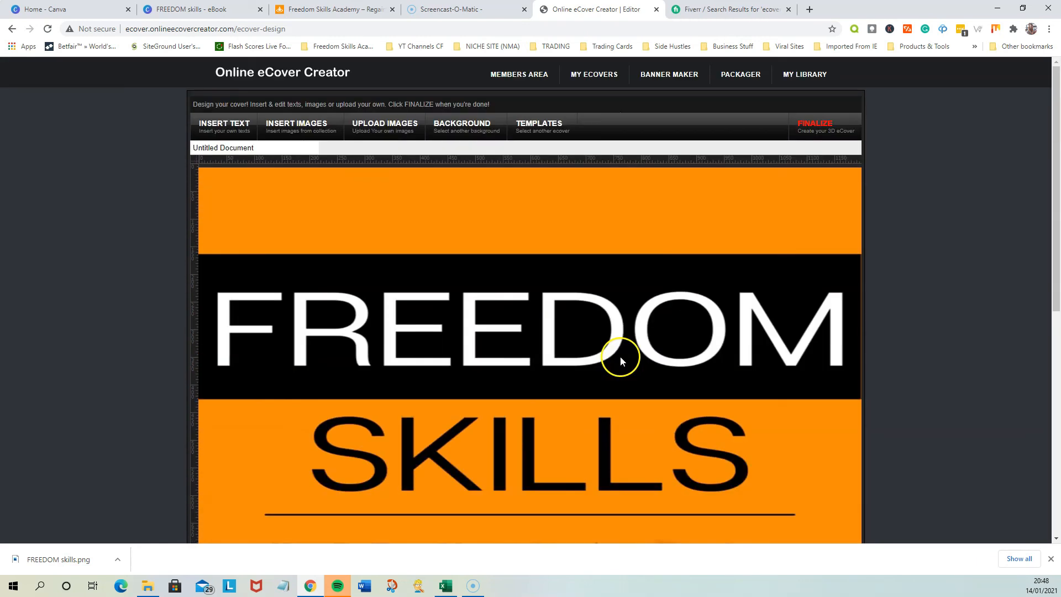
click(824, 136)
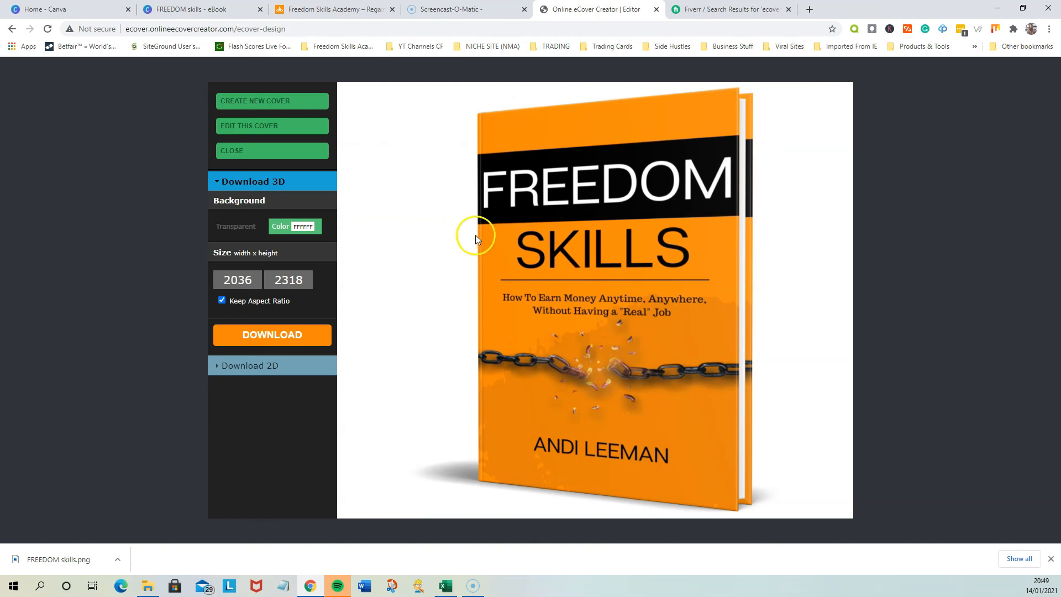
click(247, 231)
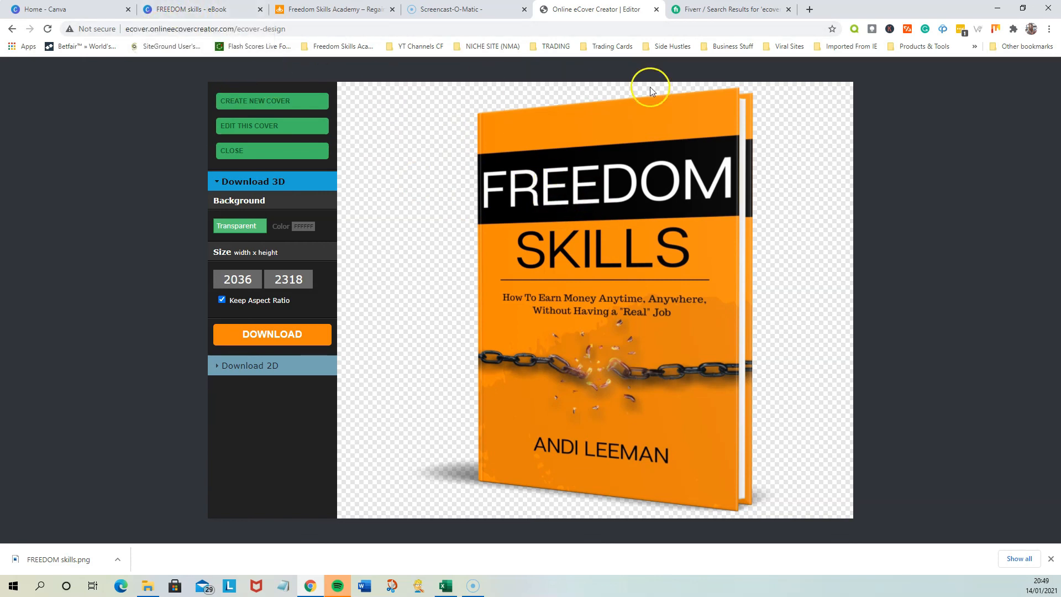
Review the ecover design services and starting prices on Fiverr, and open the Freedom Skills Academy page showing the book mockup
click(712, 10)
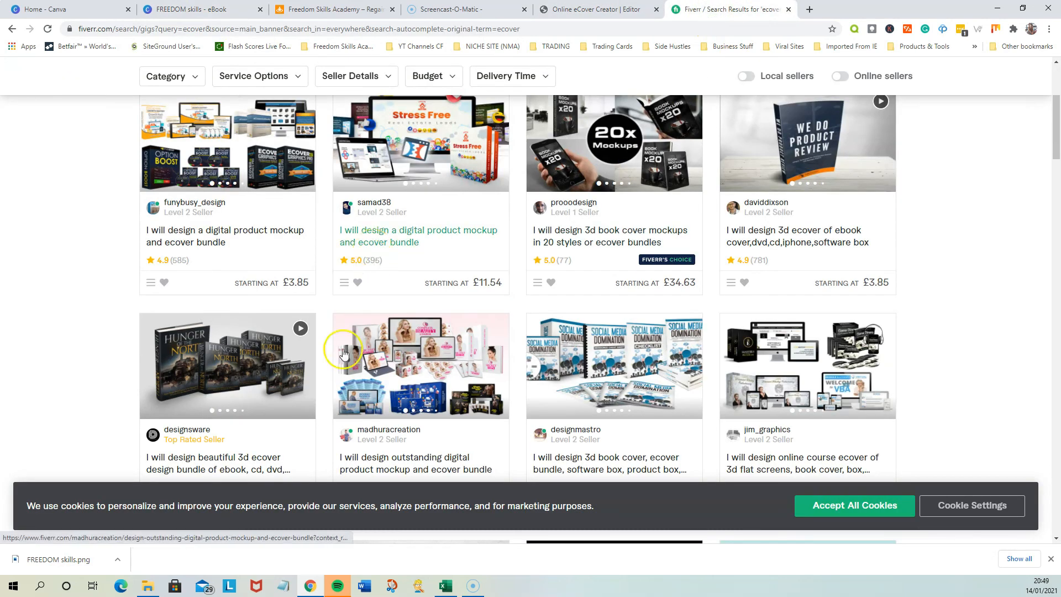
scroll(160, 331, up, 4)
scroll(155, 325, down, 3)
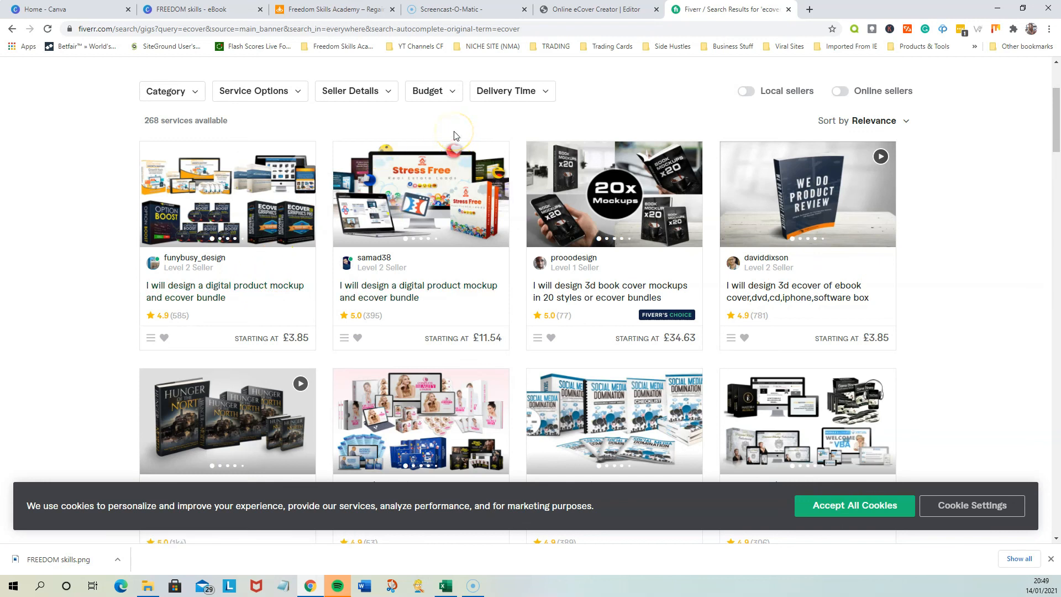
click(331, 10)
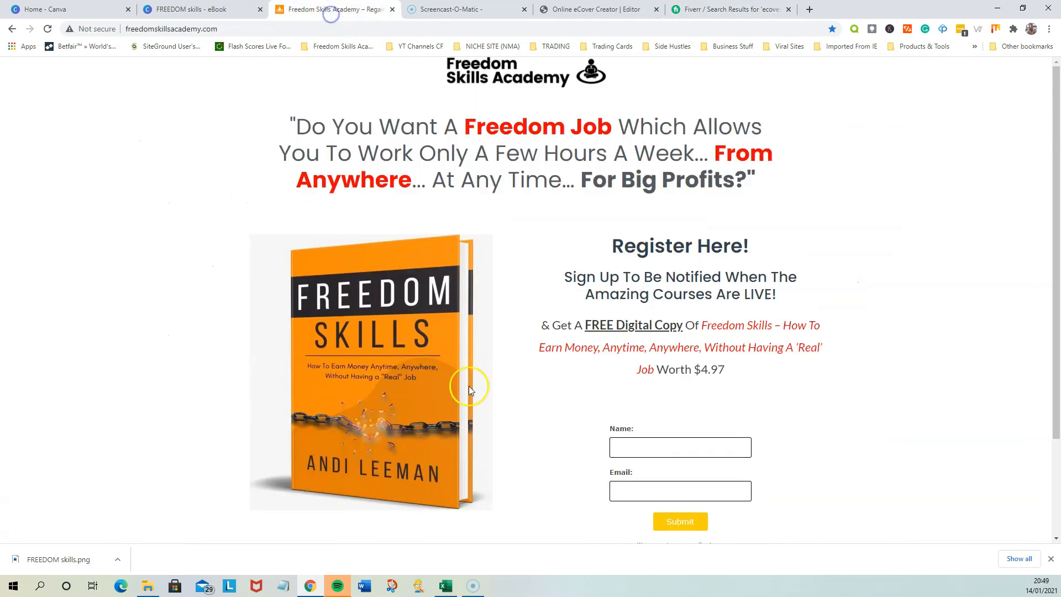